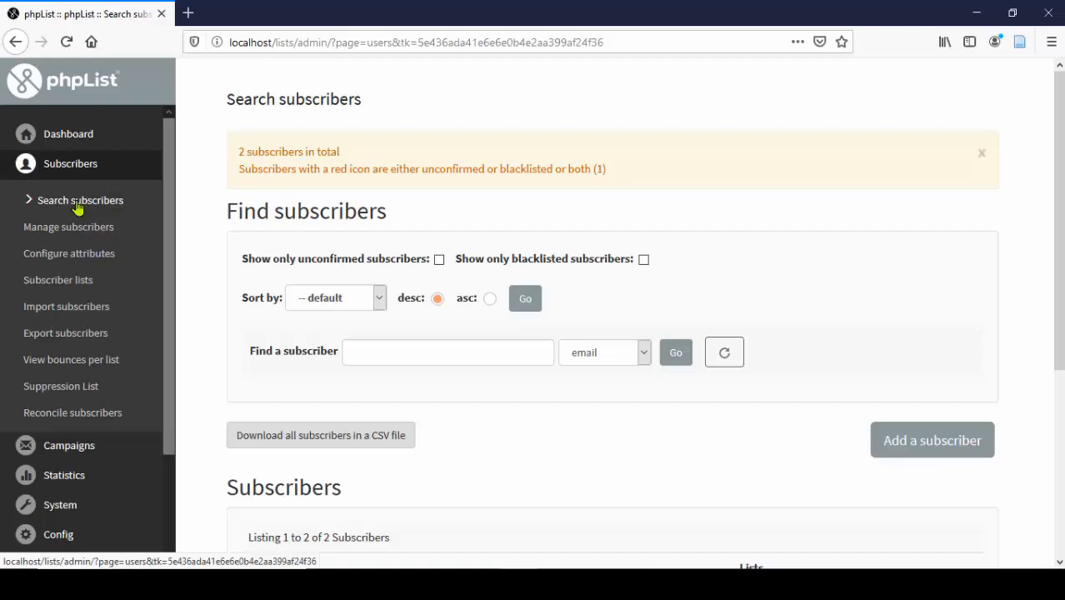
- Scroll the Search subscribers page to see both listed subscribers
scroll(796, 238, down, 2)
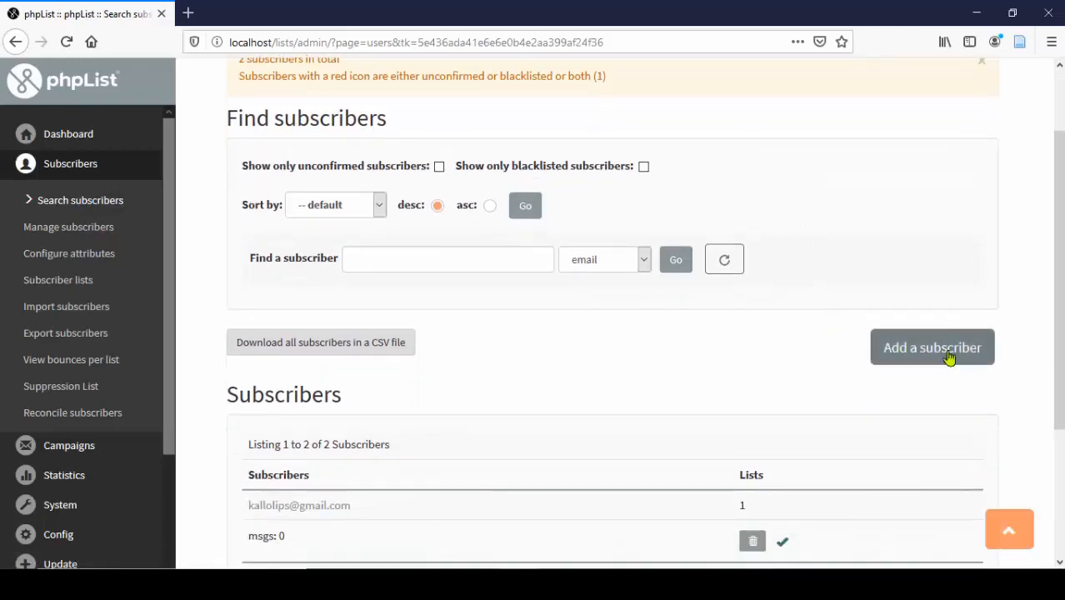
- Start a new subscriber and enter the subscriber's e-mail address
click(923, 351)
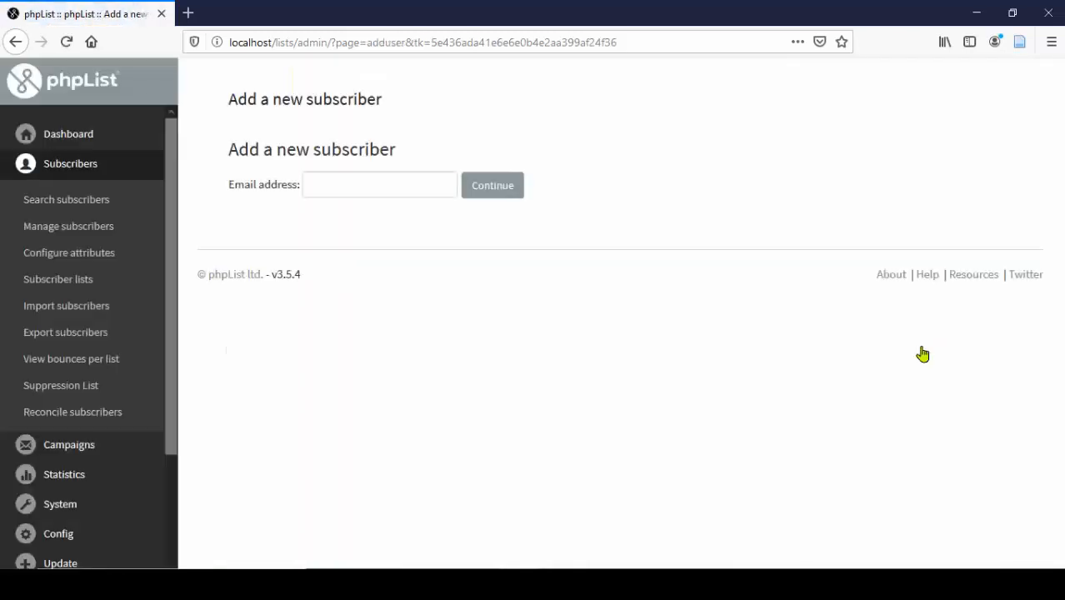
click(323, 186)
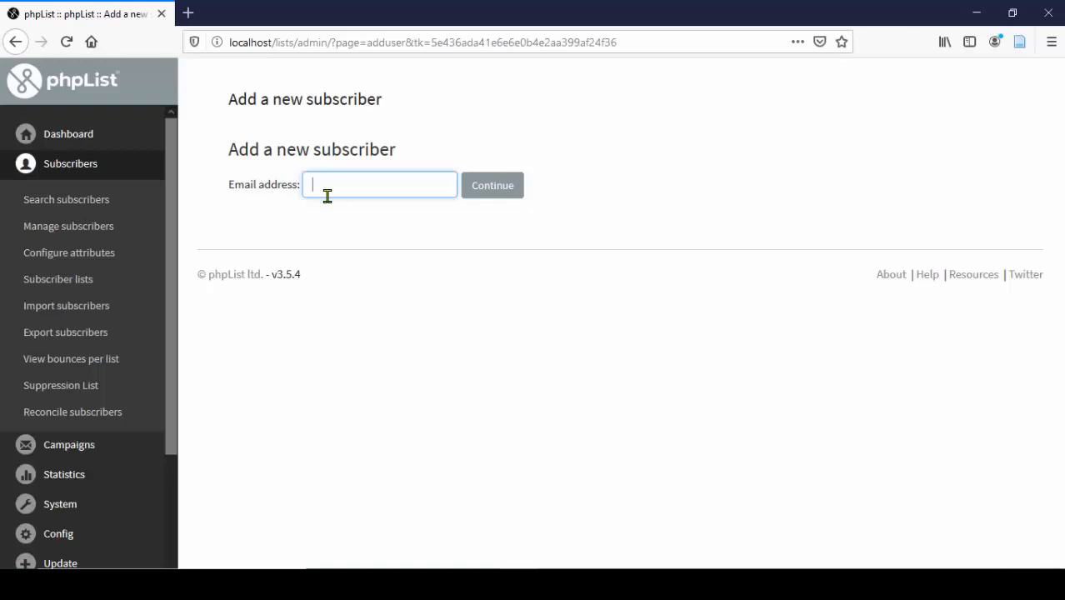
- Create the subscriber and review its details: zero bounces, not blacklisted, HTML e-mails set to 1
click(483, 198)
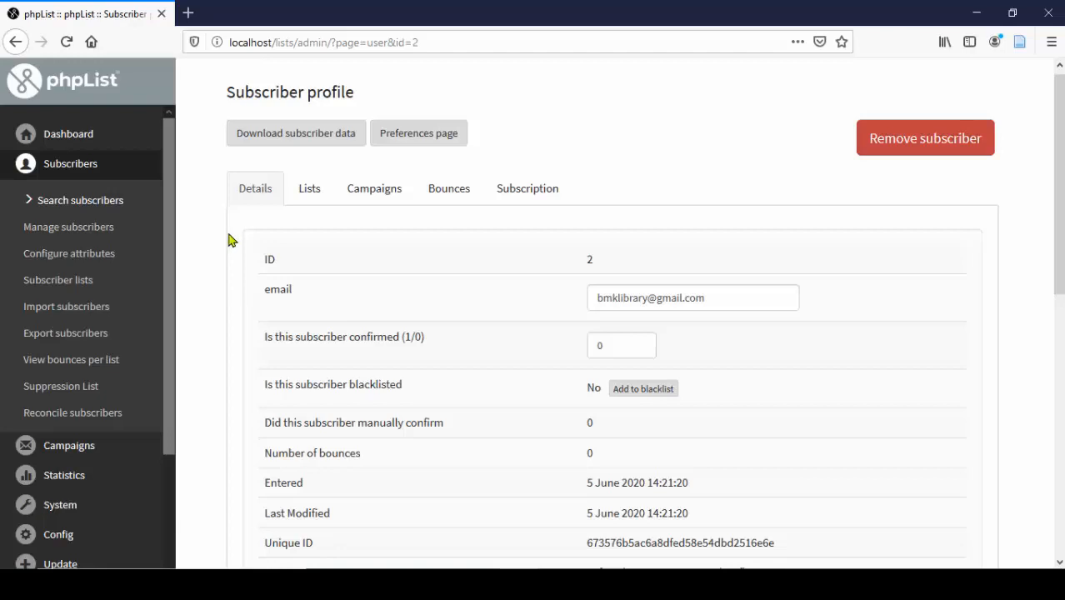
scroll(300, 250, down, 1)
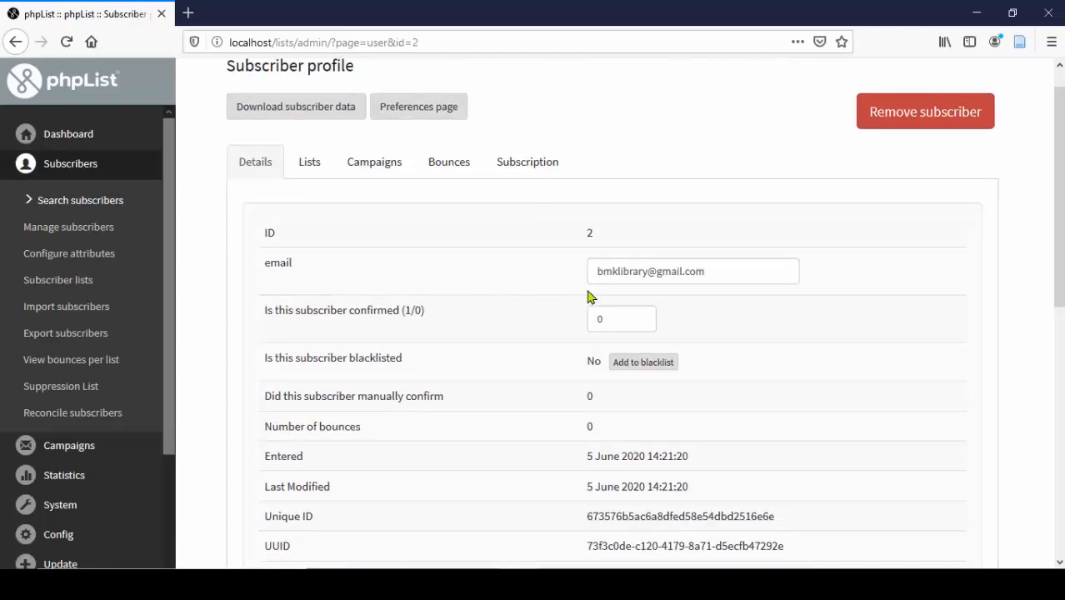
scroll(589, 302, down, 2)
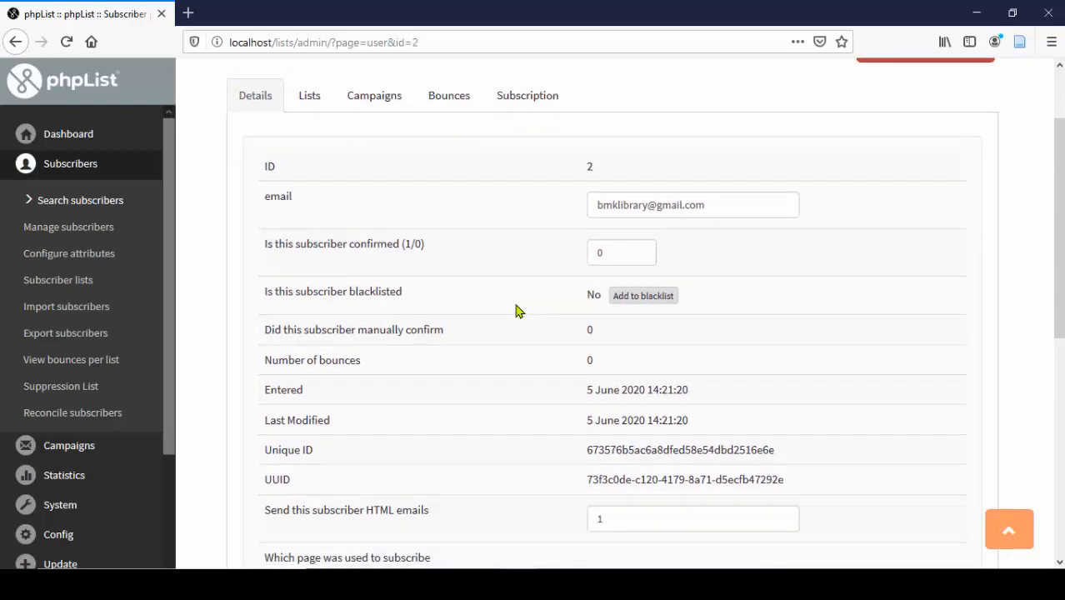
scroll(613, 340, down, 2)
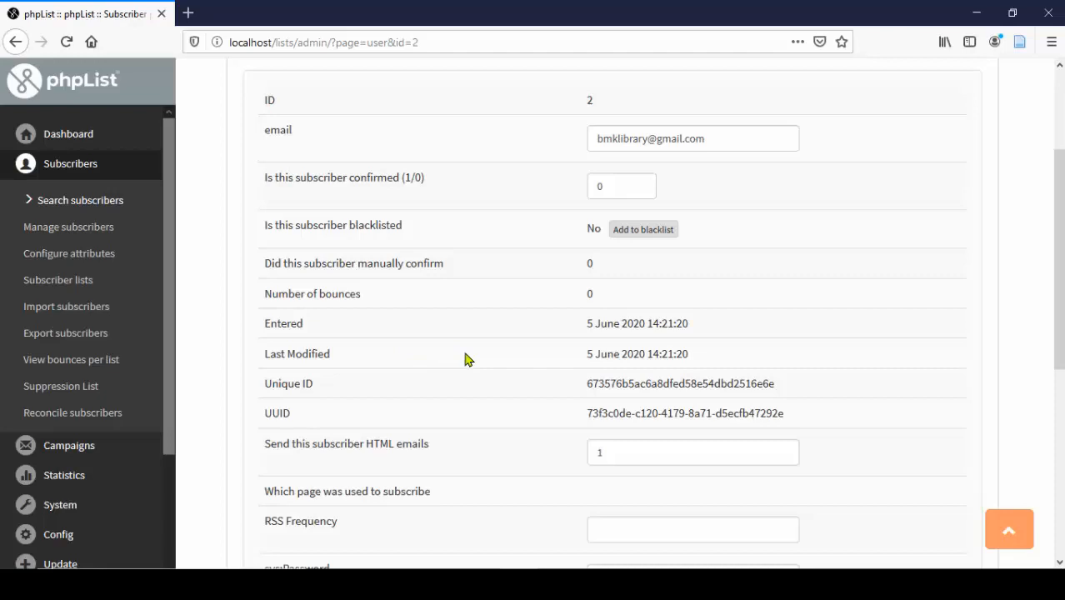
scroll(470, 357, down, 3)
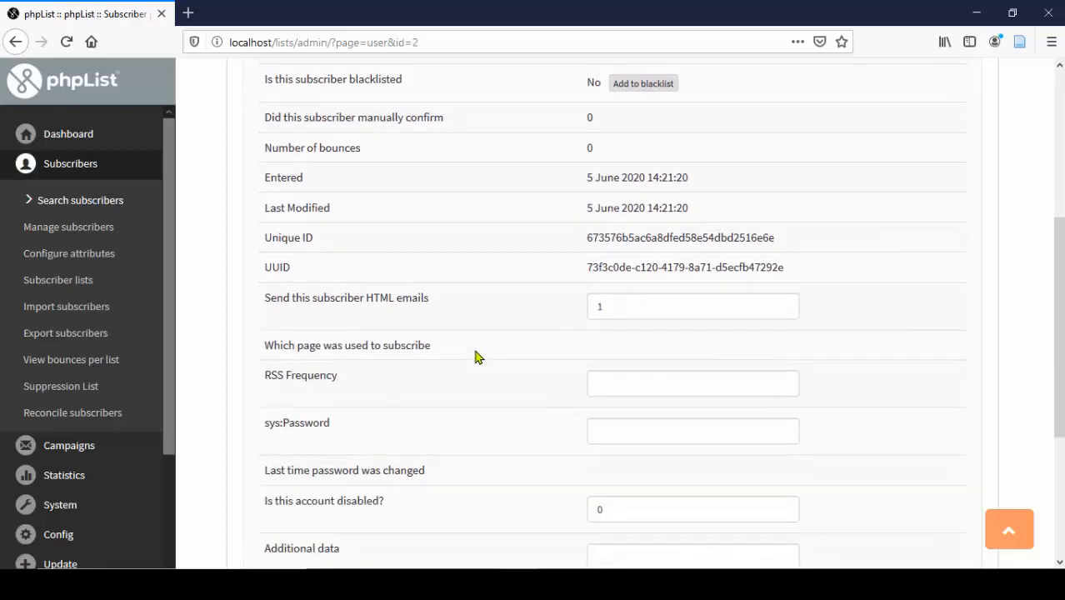
scroll(477, 357, up, 5)
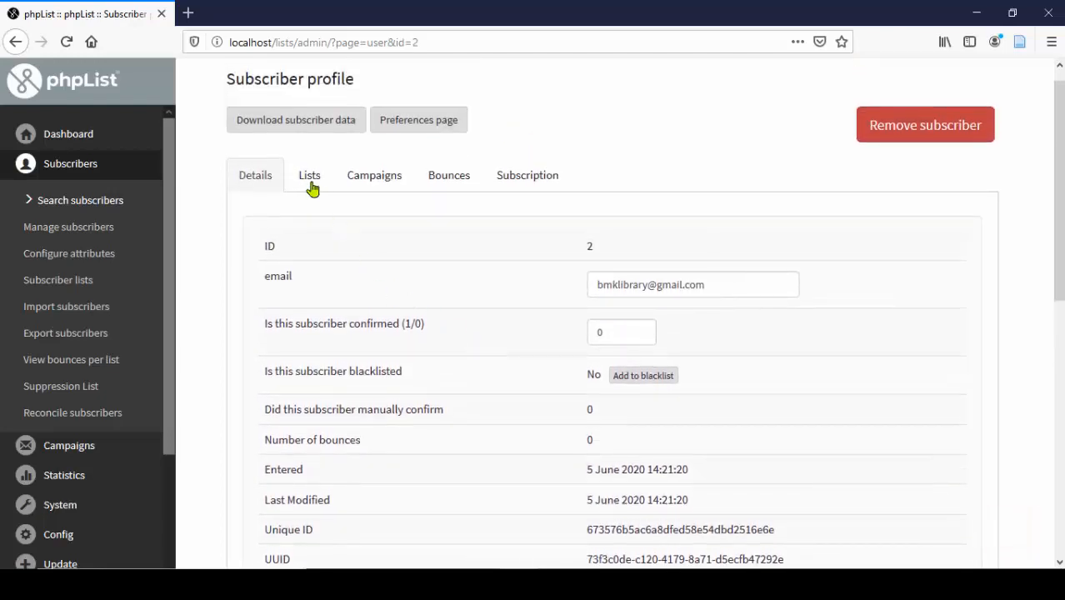
- Tick Journal or Magzine Index Page Alert membership and save it, glancing at Campaigns and Bounces
click(310, 187)
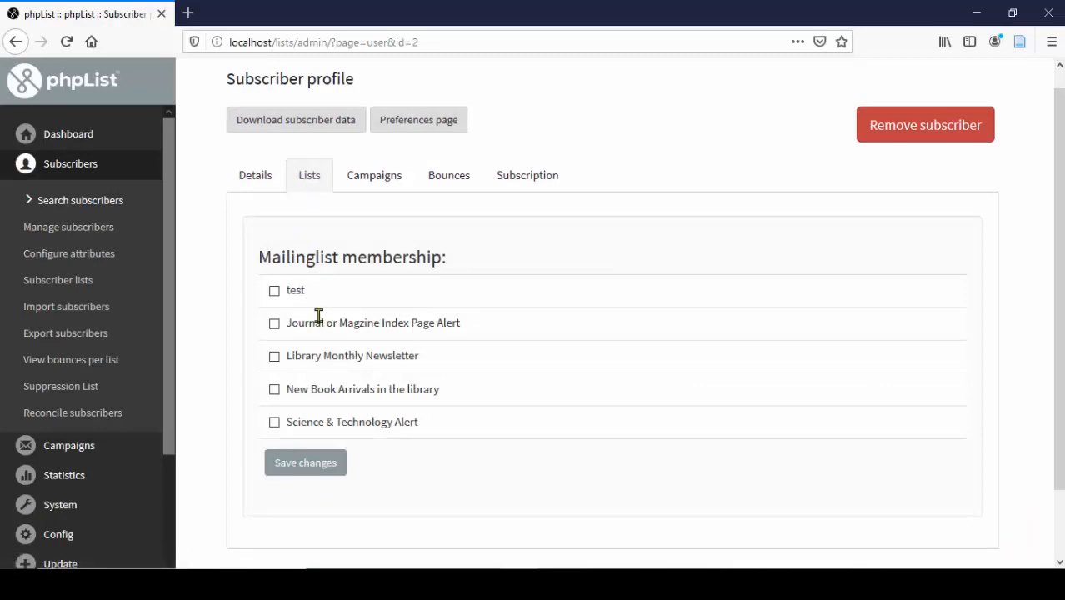
click(275, 324)
click(374, 176)
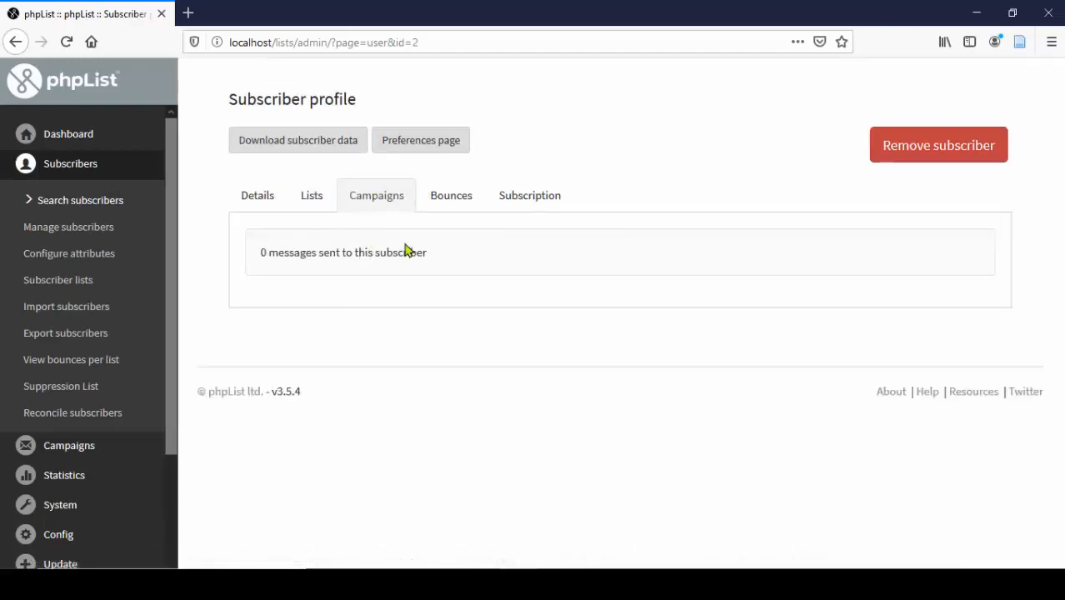
click(444, 199)
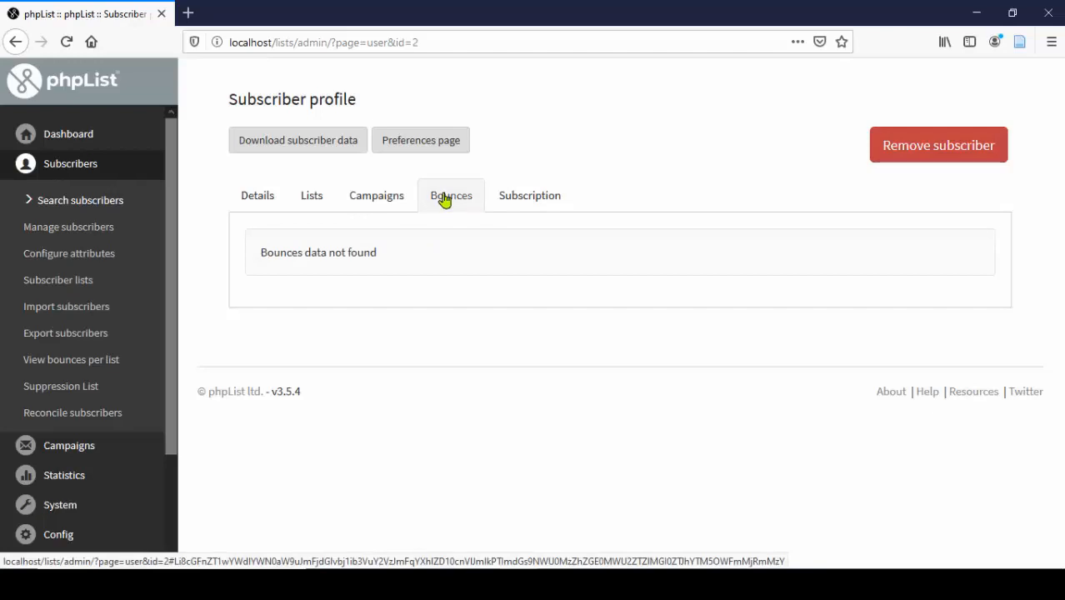
click(315, 200)
scroll(513, 304, down, 2)
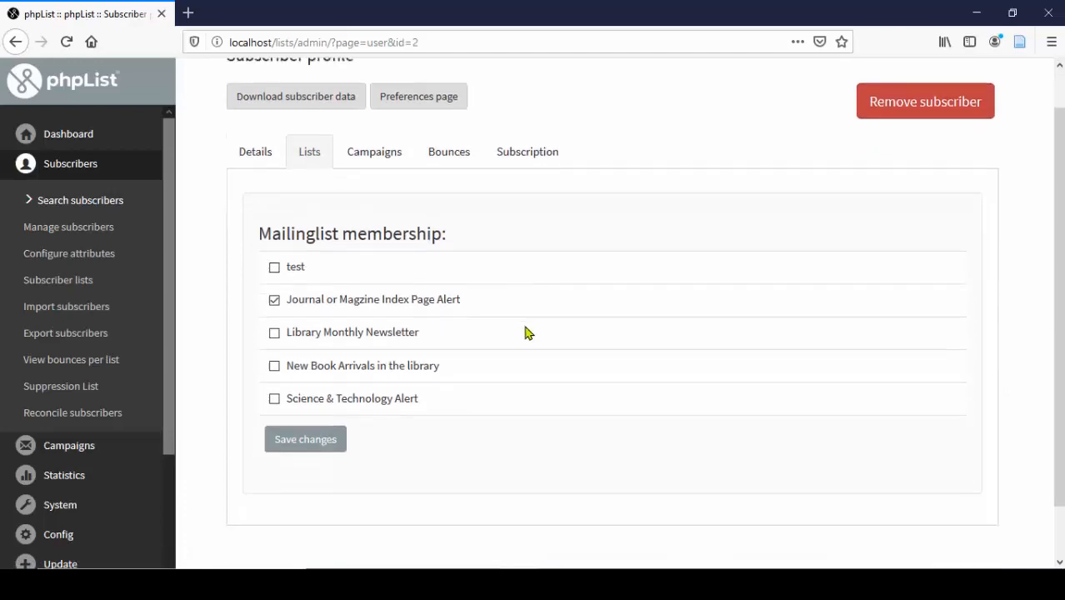
click(319, 410)
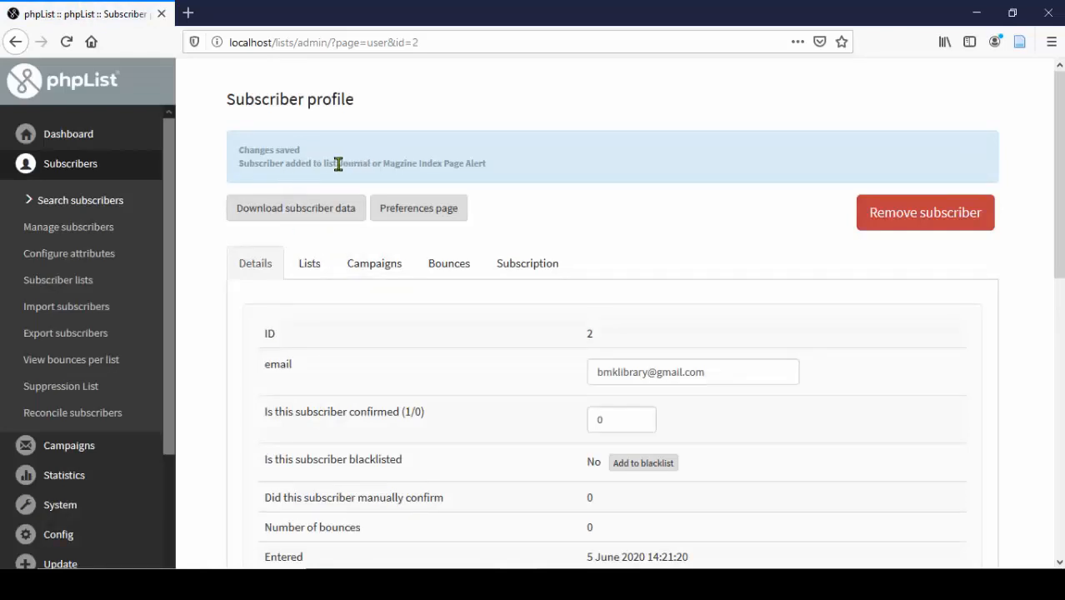
drag(339, 164, 488, 180)
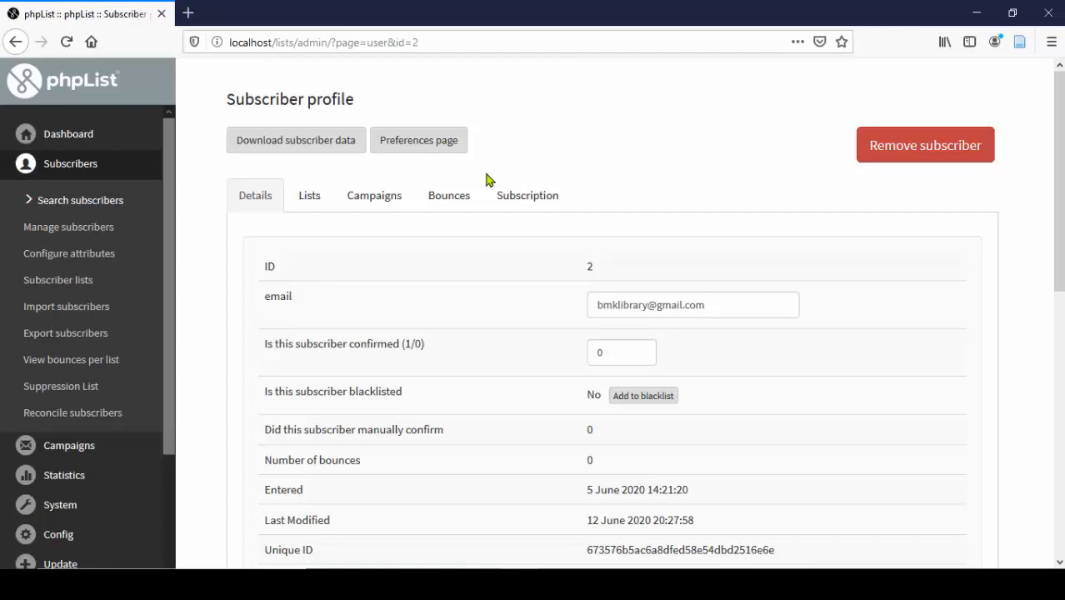
click(70, 163)
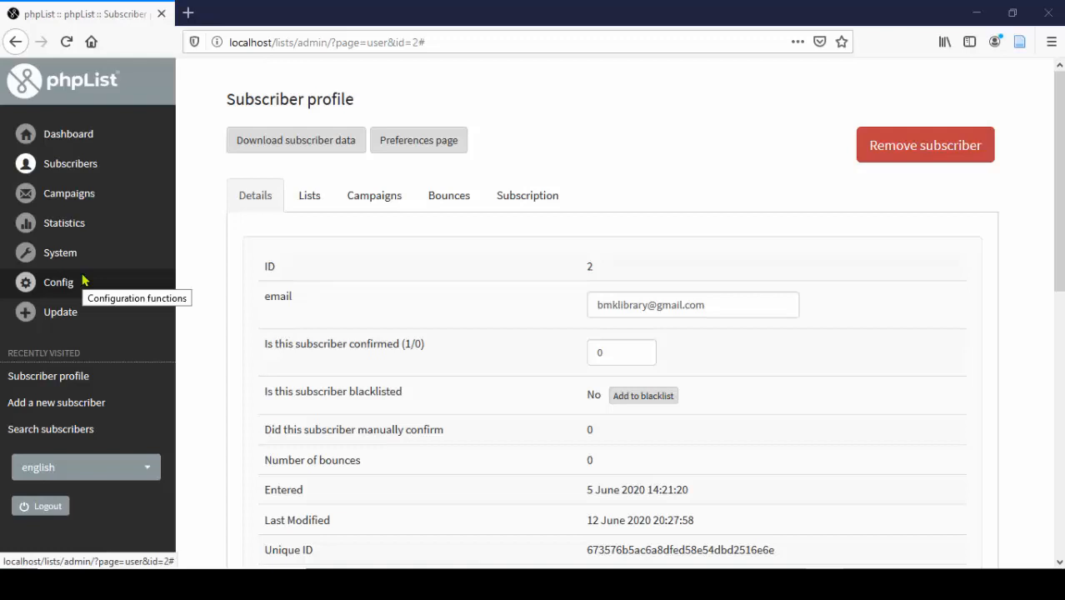
click(70, 164)
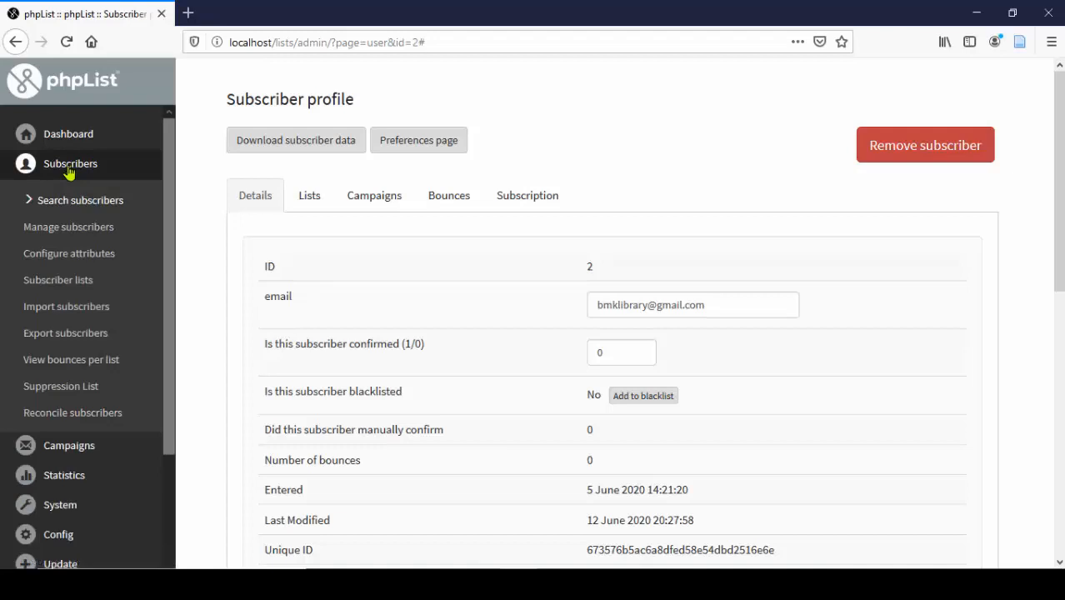
- Review the subscriber lists and start the e-mail import for Journal or Magzine Index Page Alert
click(65, 286)
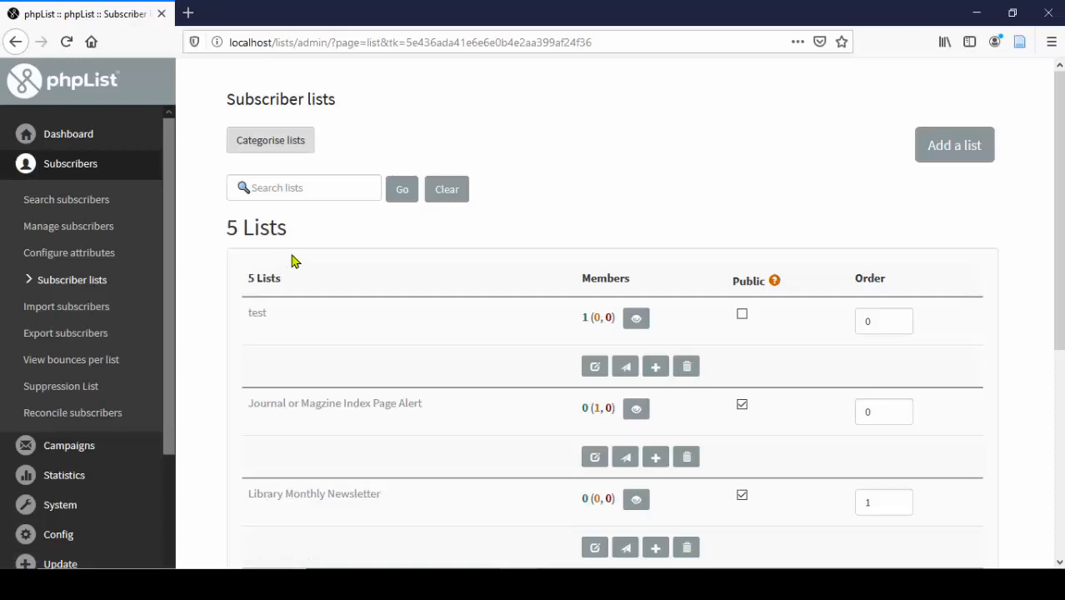
scroll(317, 267, down, 2)
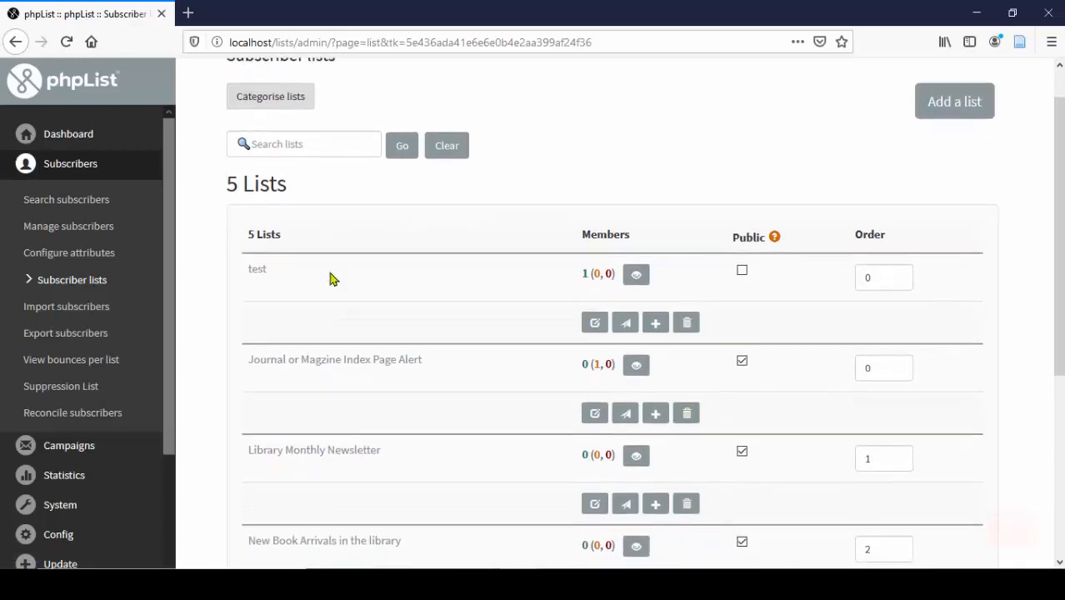
scroll(330, 286, down, 2)
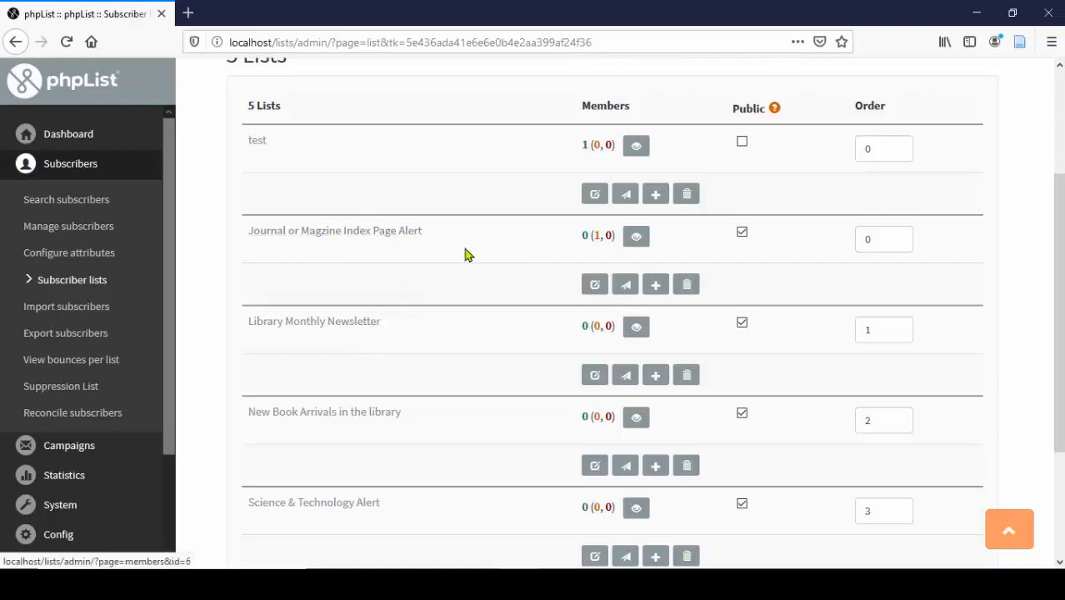
click(655, 285)
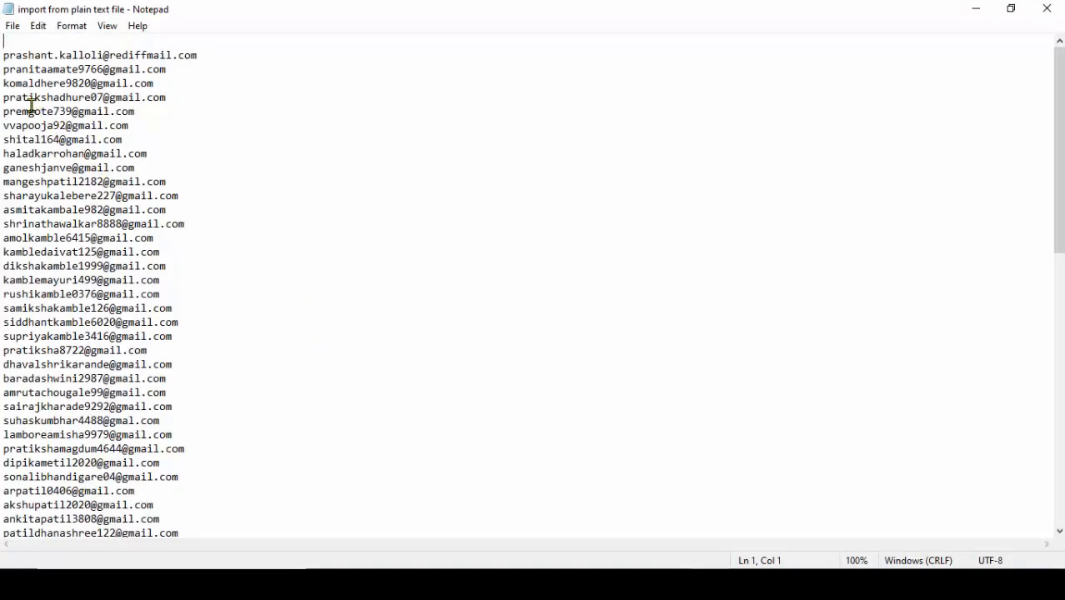
- Copy all e-mail addresses from the Notepad import file and return to Firefox
drag(2, 54, 160, 544)
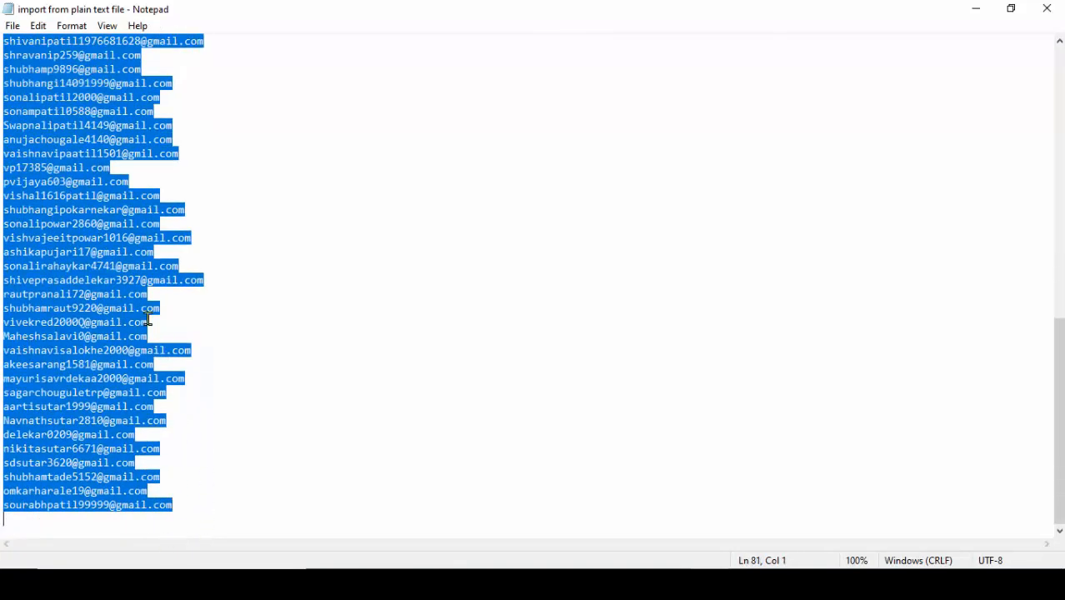
right_click(71, 184)
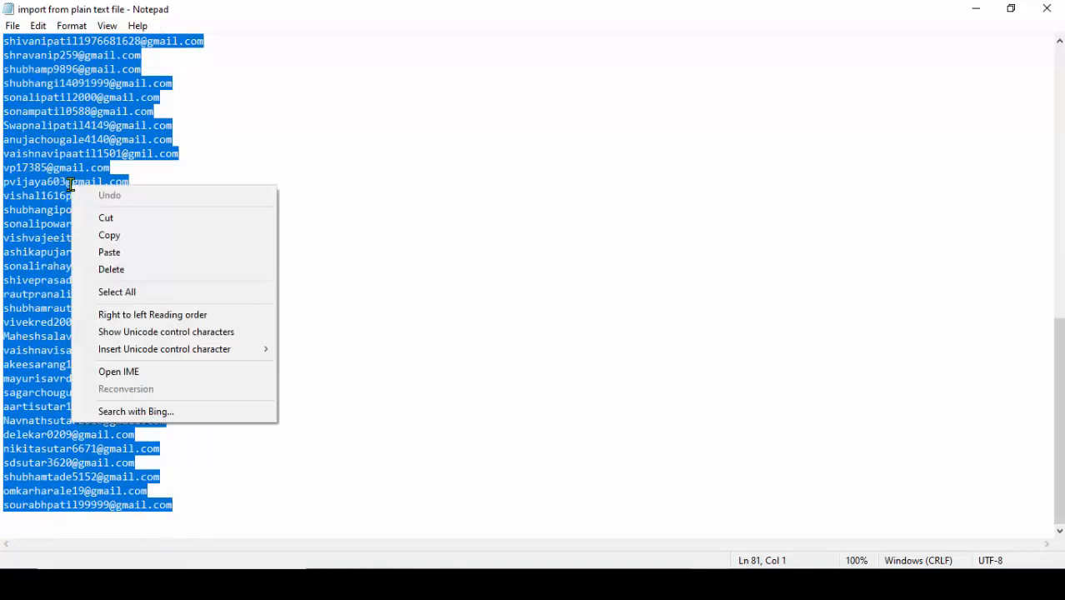
click(116, 236)
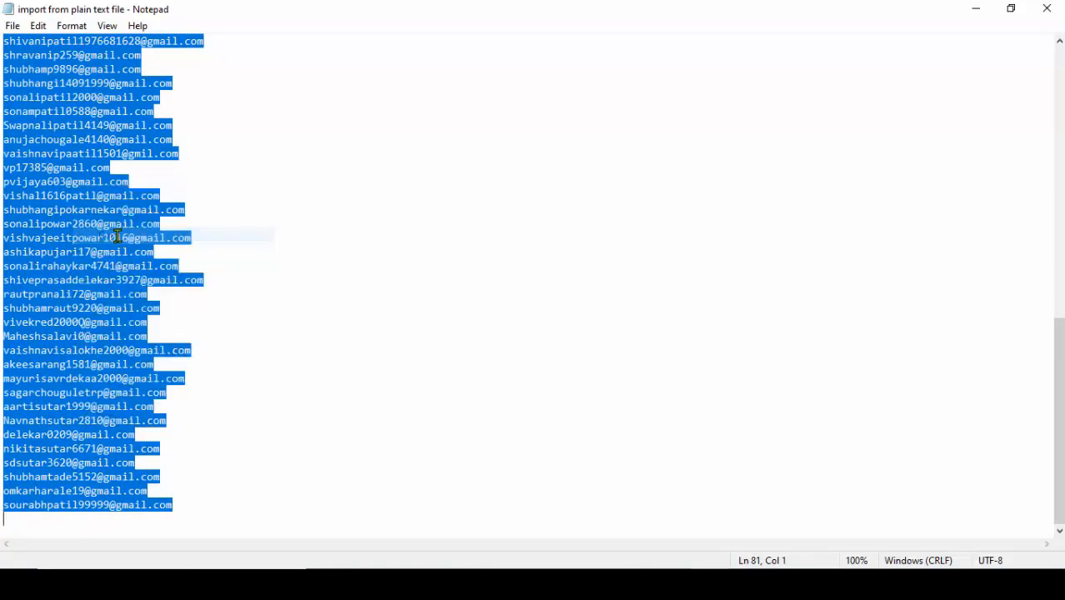
click(502, 583)
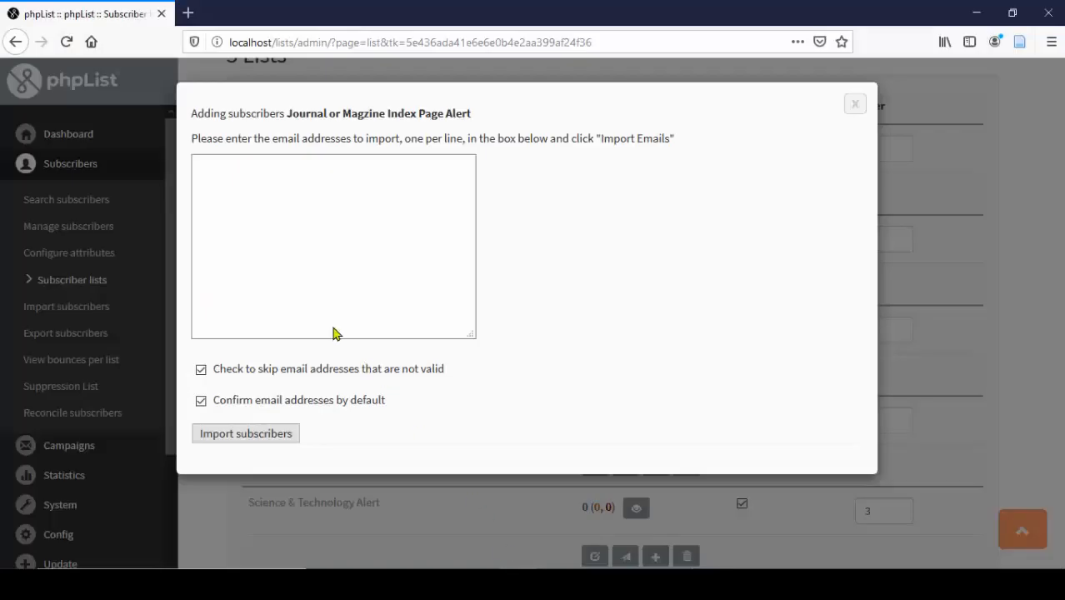
- Paste the copied addresses into the import box and import them, adding 79 new subscribers
click(235, 187)
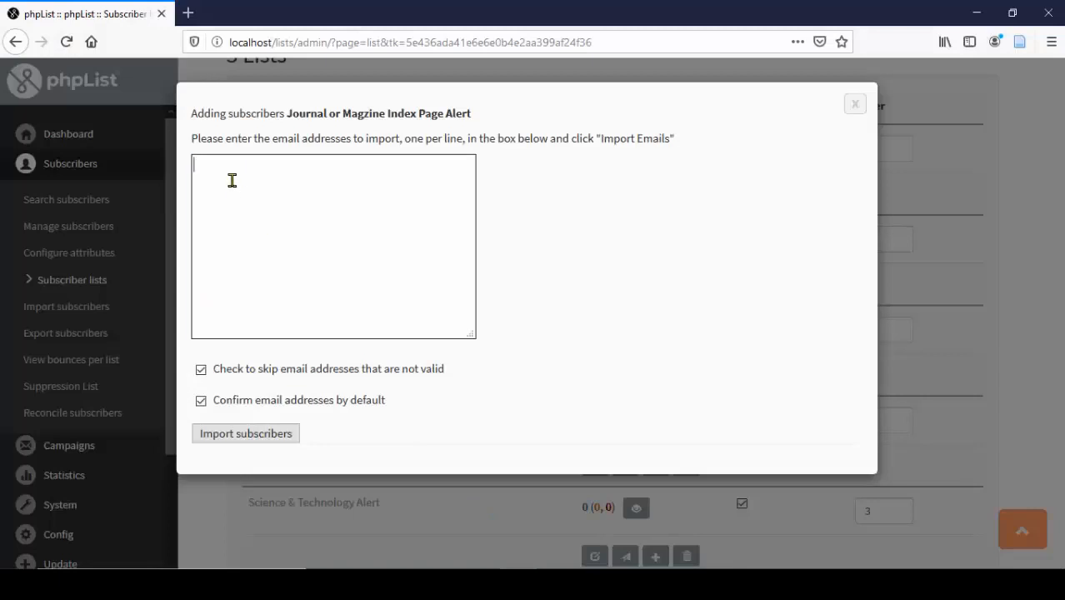
right_click(232, 180)
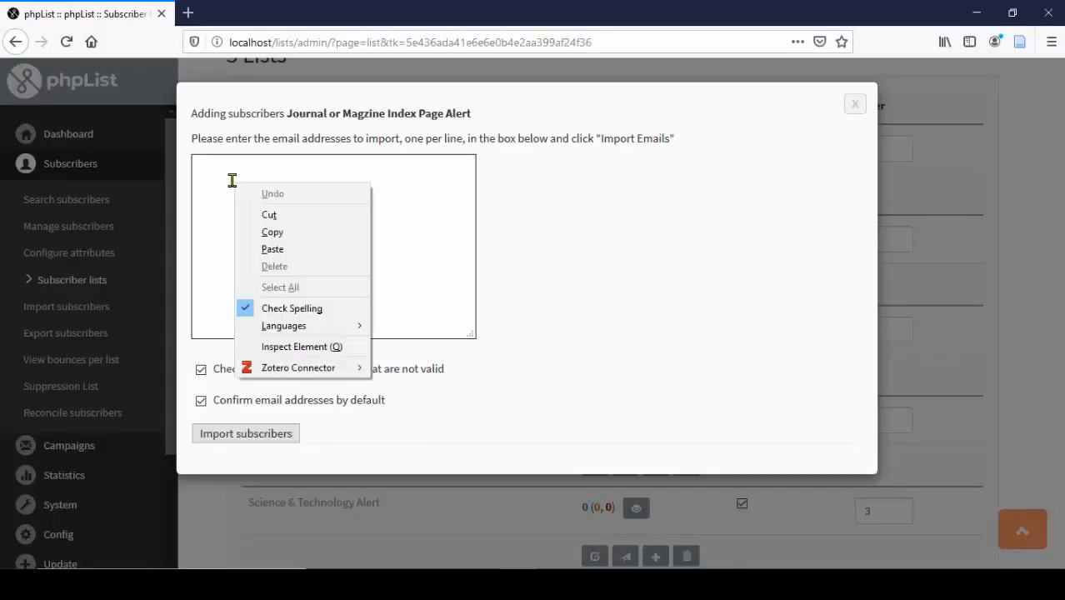
click(268, 248)
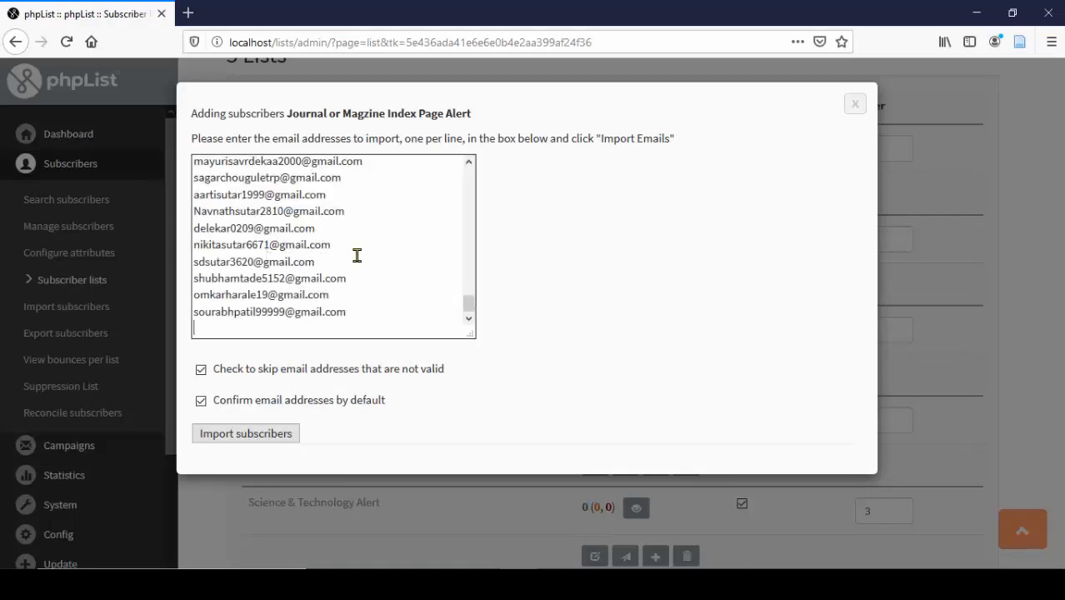
drag(467, 310, 469, 171)
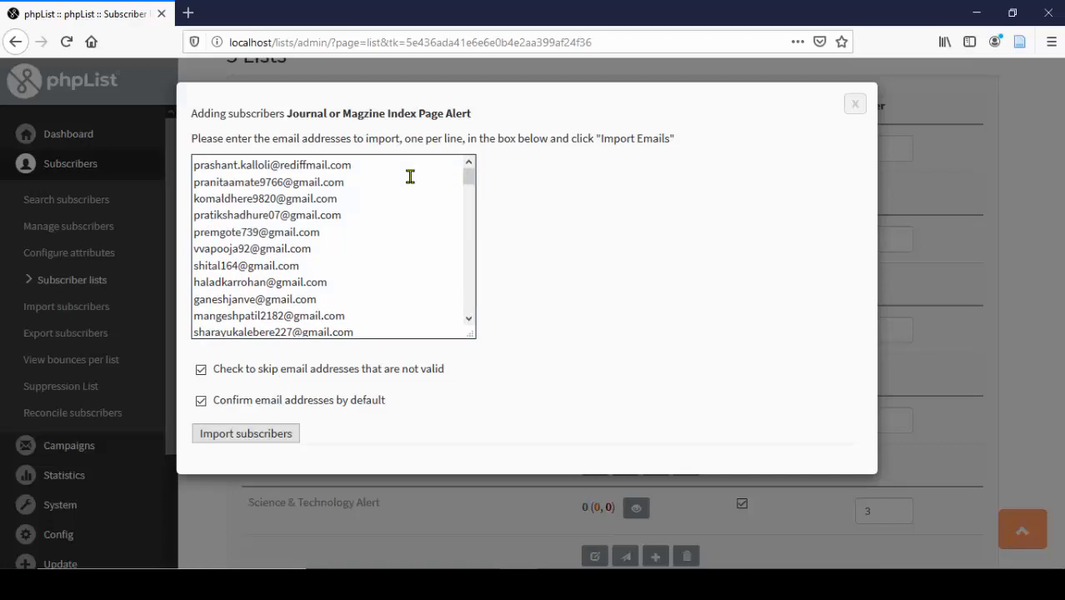
drag(467, 182, 468, 313)
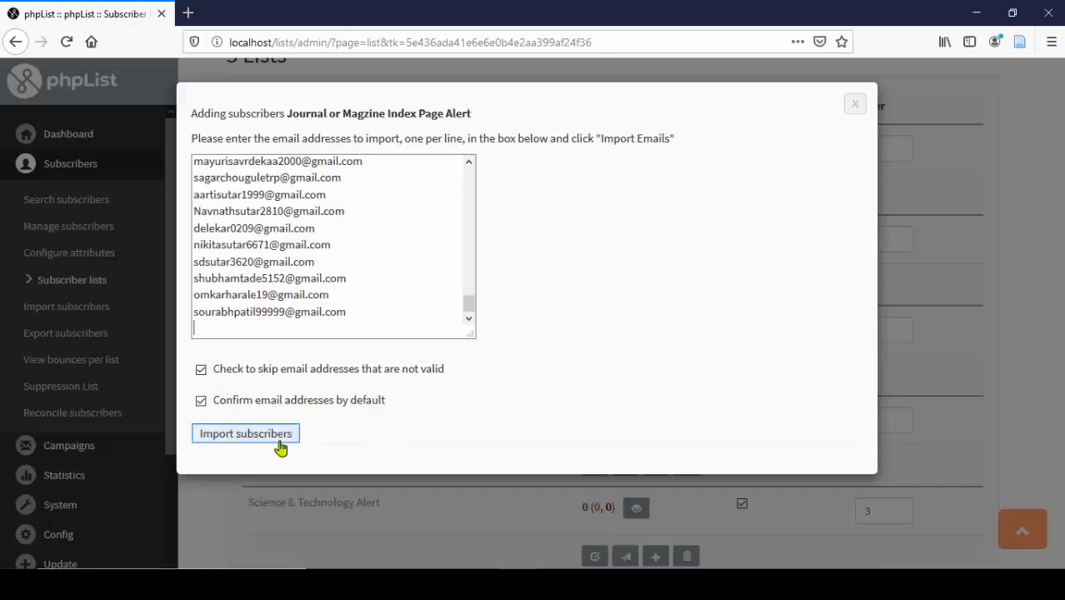
click(246, 433)
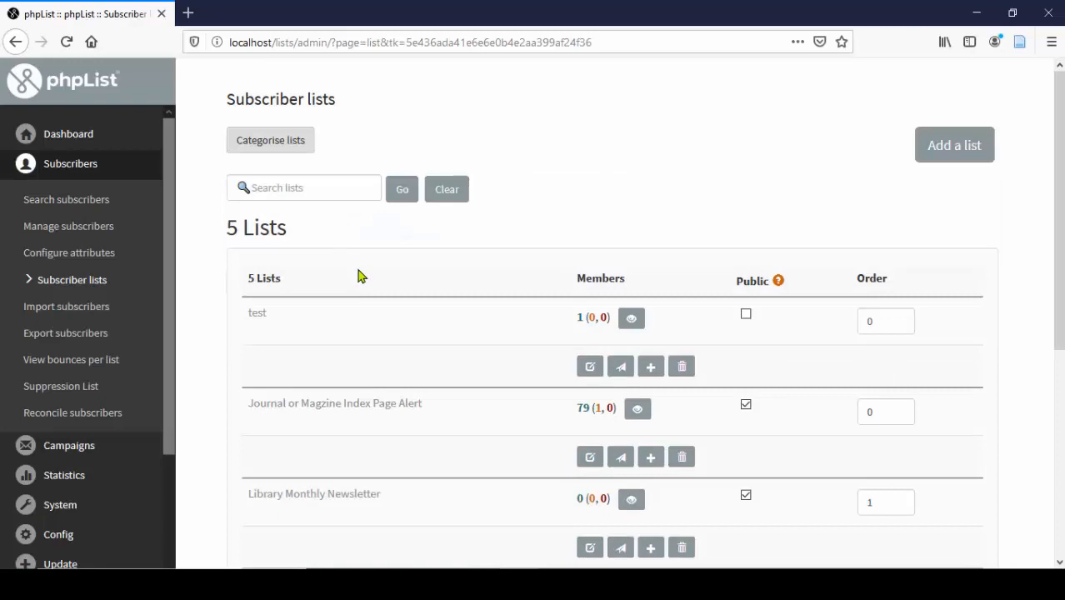
- Check that Journal or Magzine Index Page Alert now shows 79 members, one unconfirmed
scroll(359, 276, down, 2)
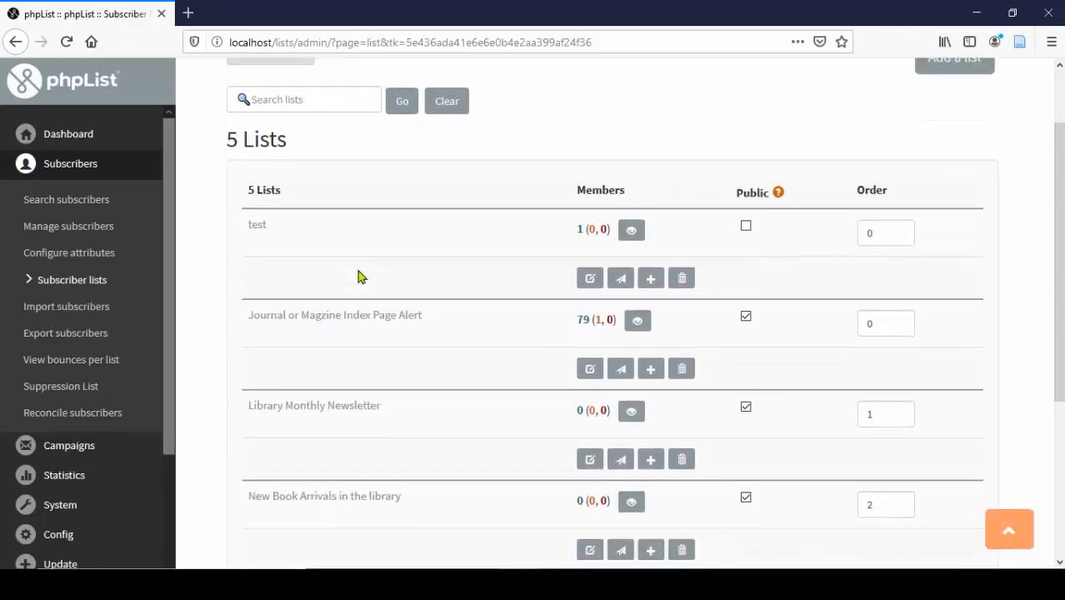
drag(245, 304, 459, 317)
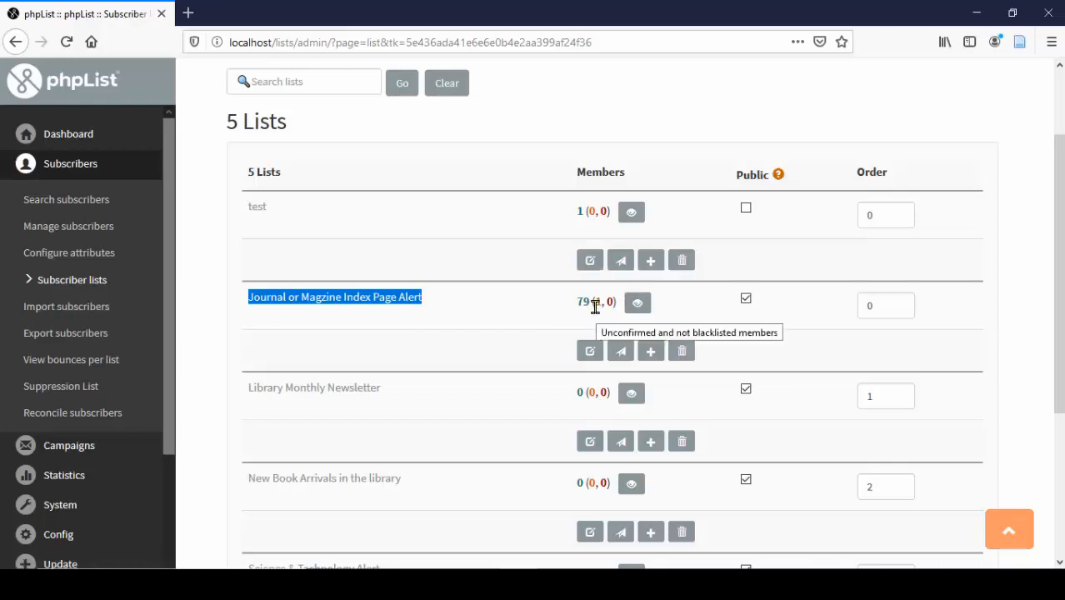
click(450, 321)
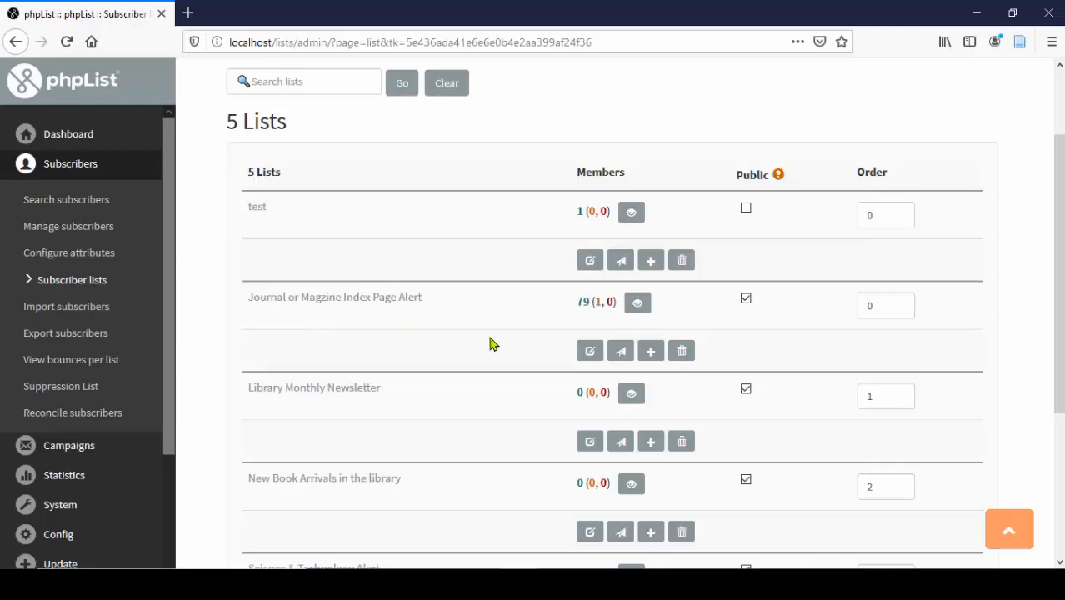
- Browse through the 79 members of the Journal or Magzine Index Page Alert list
click(637, 304)
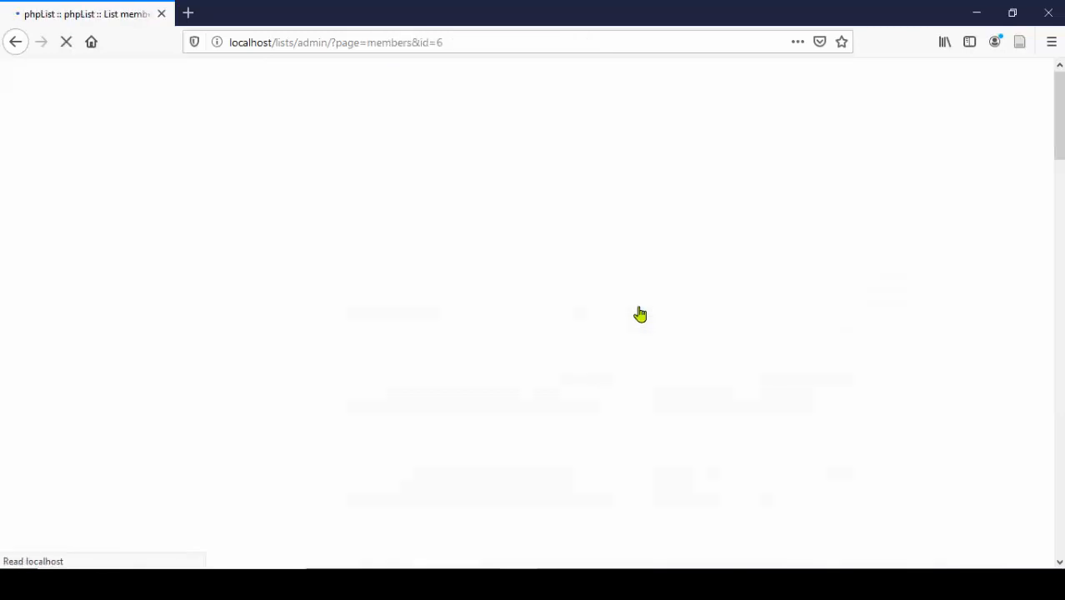
scroll(540, 326, down, 5)
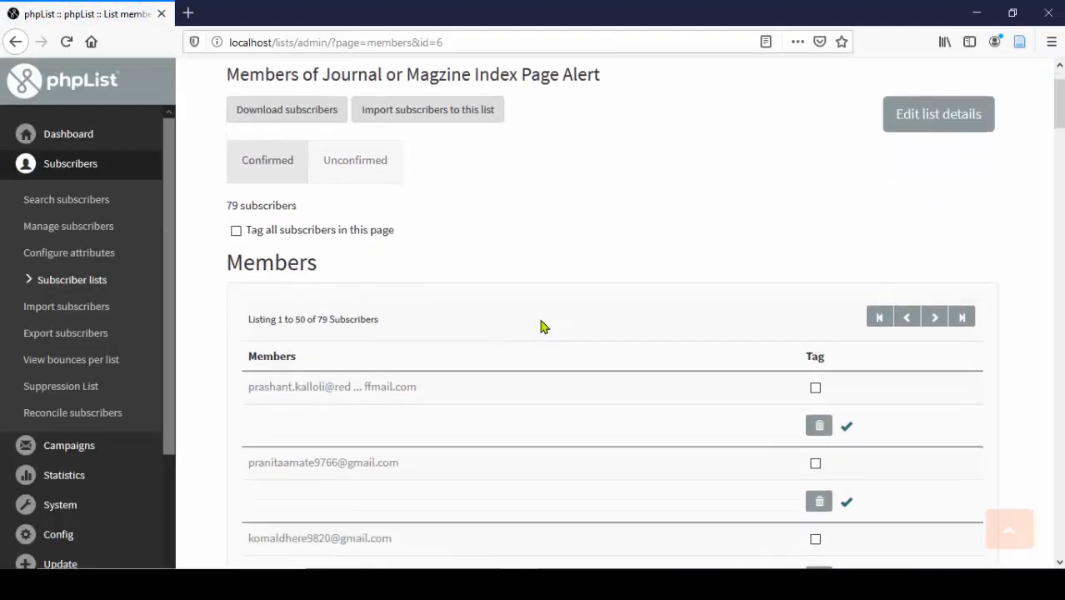
scroll(540, 326, down, 6)
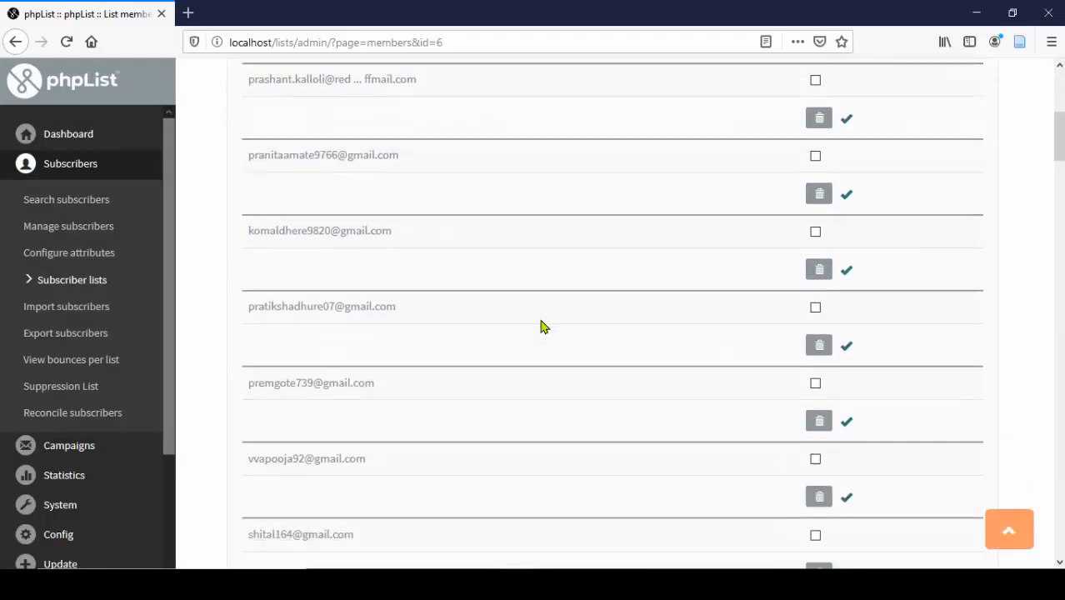
scroll(540, 326, down, 5)
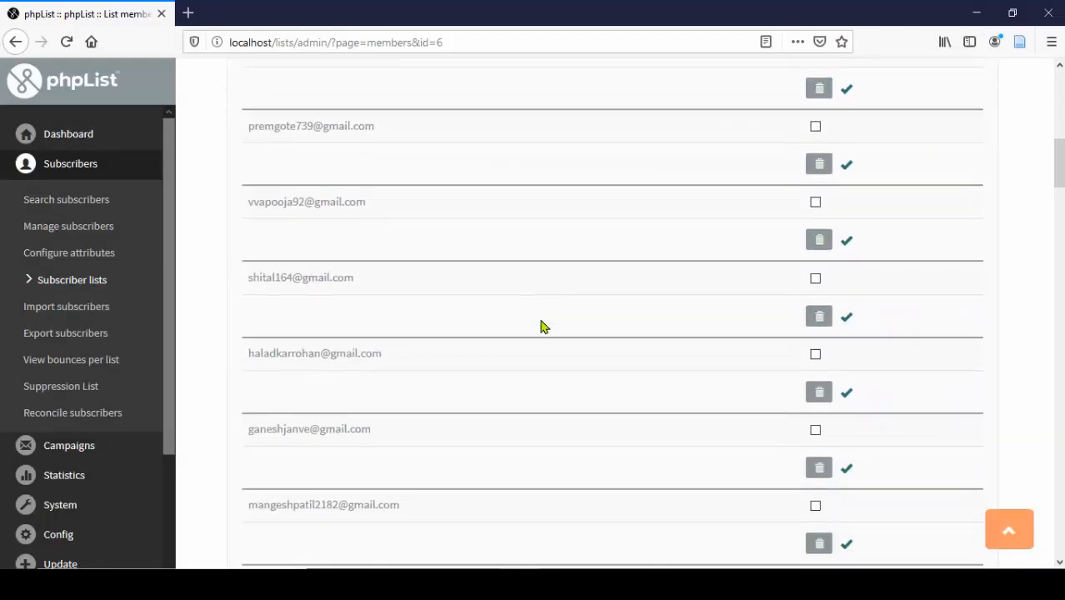
scroll(539, 326, down, 2)
scroll(540, 326, up, 8)
scroll(539, 325, up, 6)
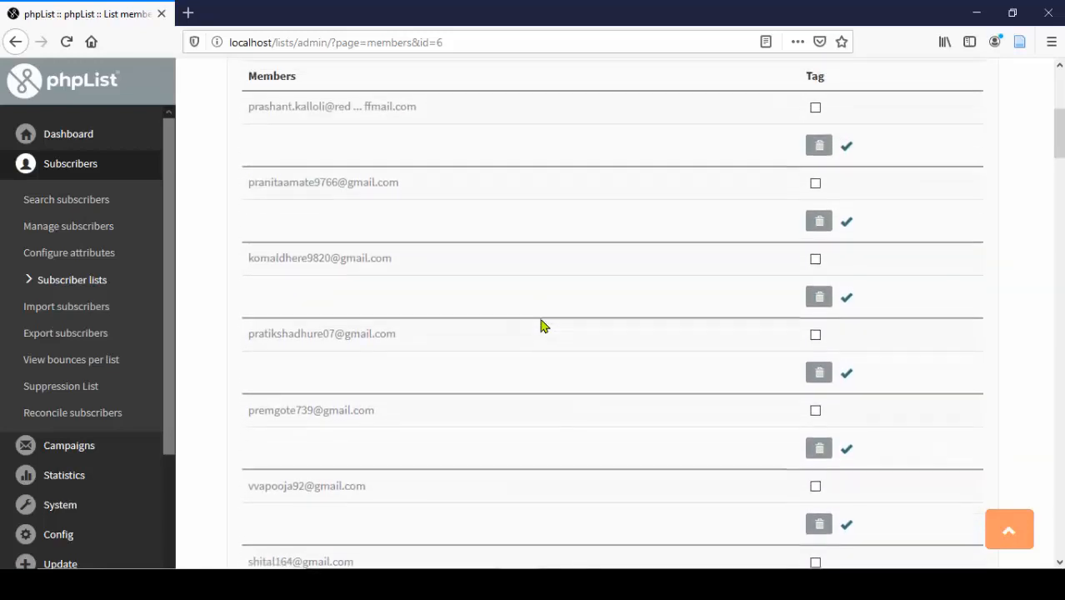
scroll(540, 326, up, 2)
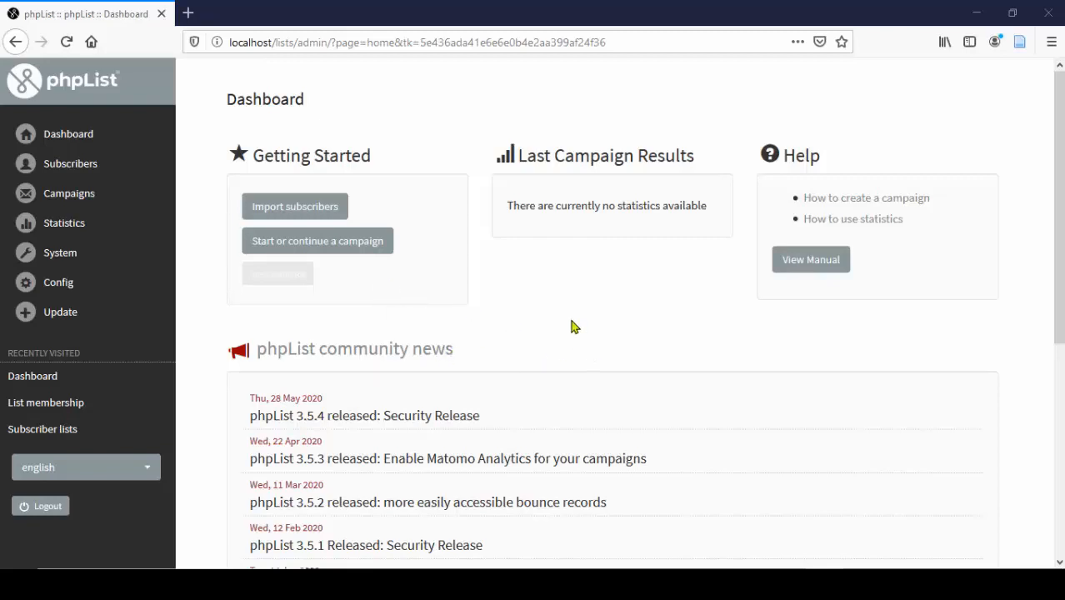
- Go to Import subscribers from the Subscribers section of the sidebar
click(83, 173)
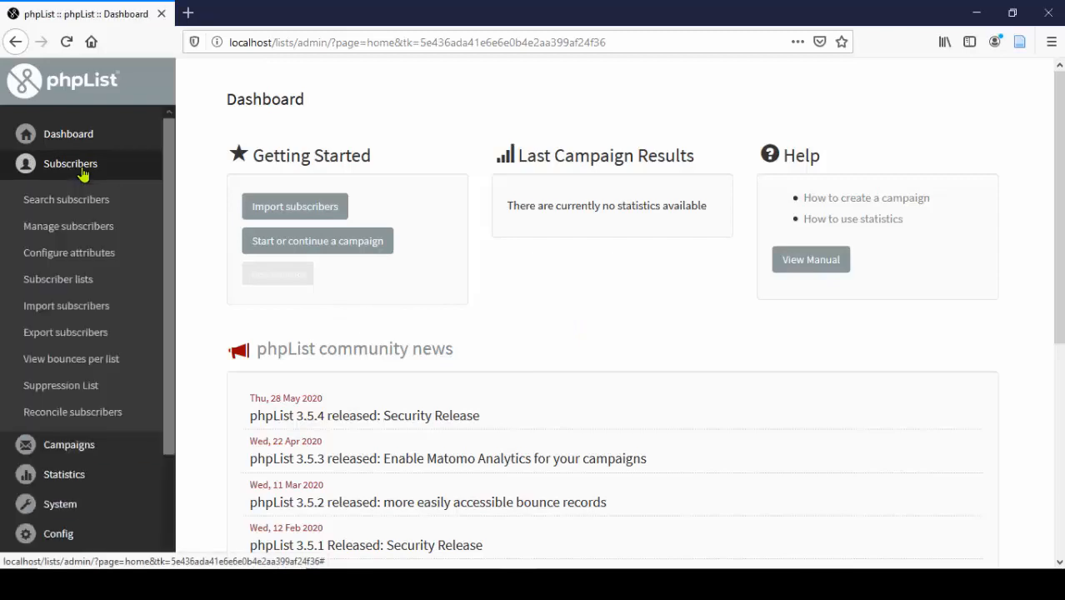
click(48, 307)
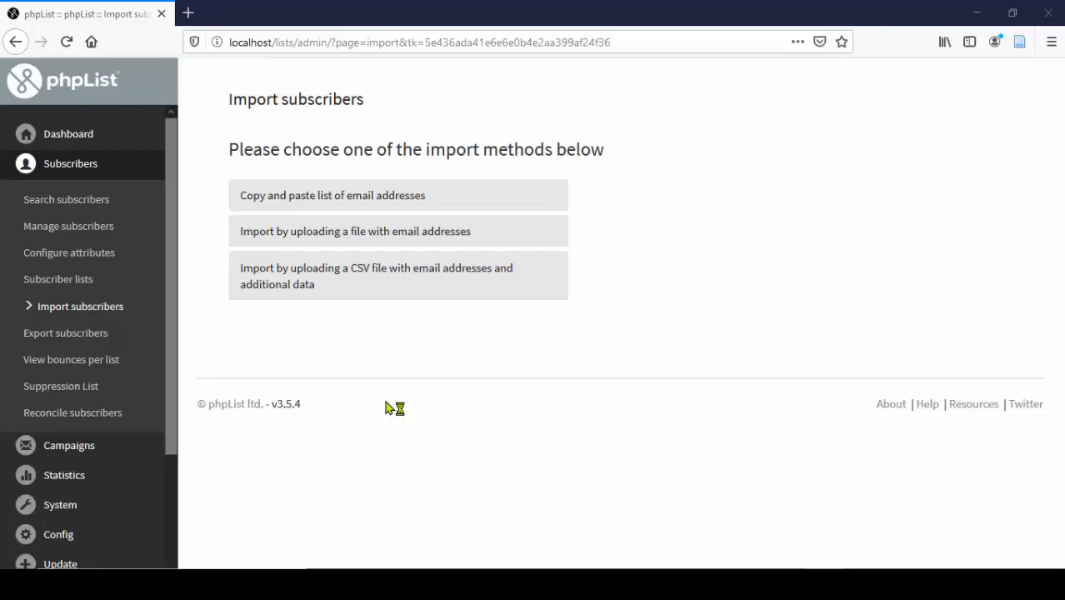
- Choose the copy-and-paste import method and show the Uncategorised mailing lists
click(292, 204)
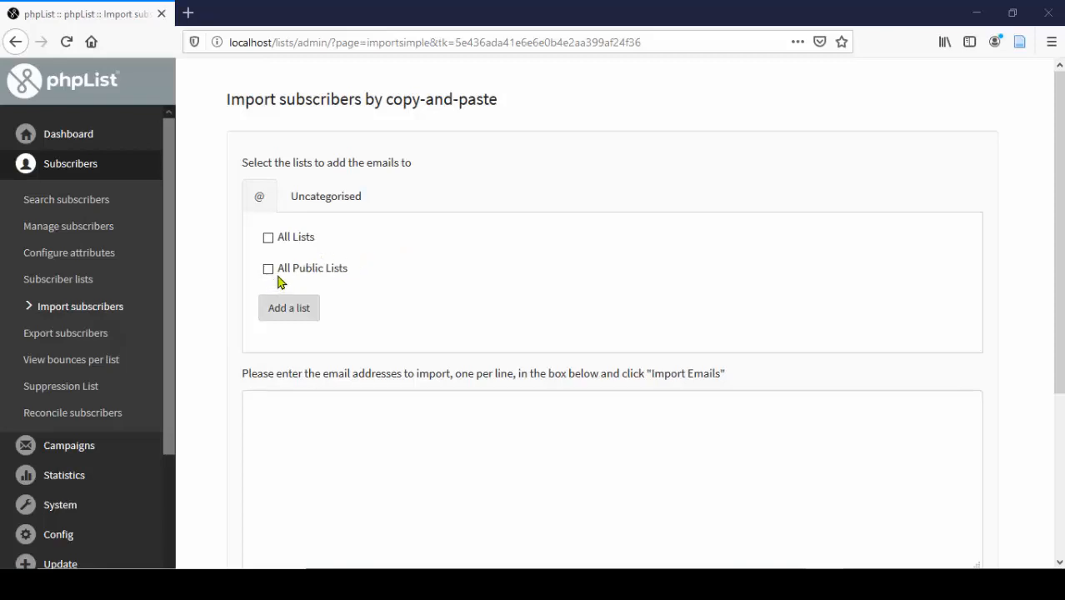
click(316, 208)
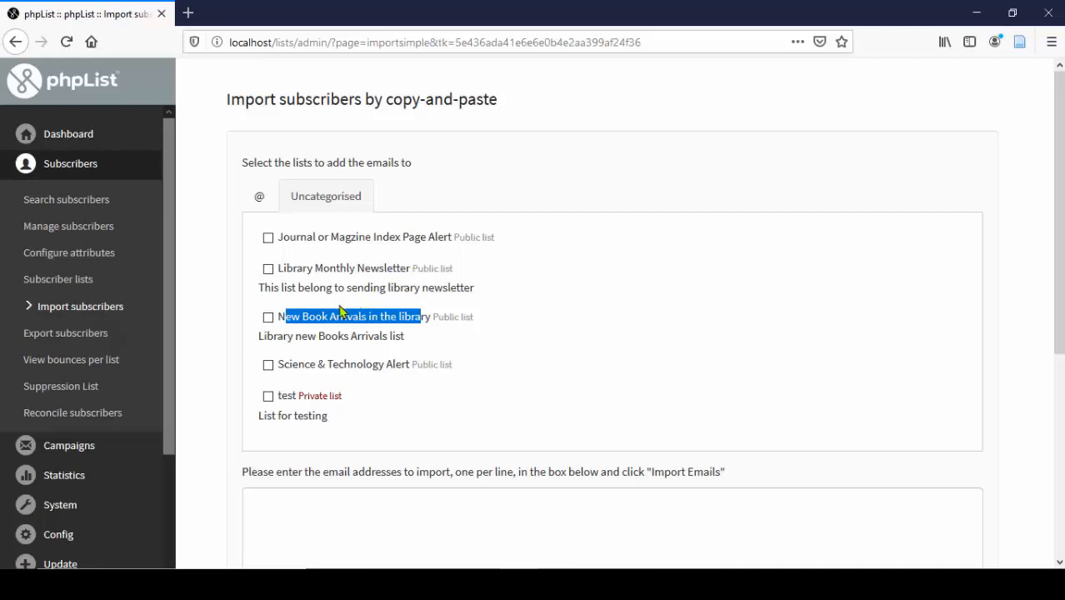
click(485, 364)
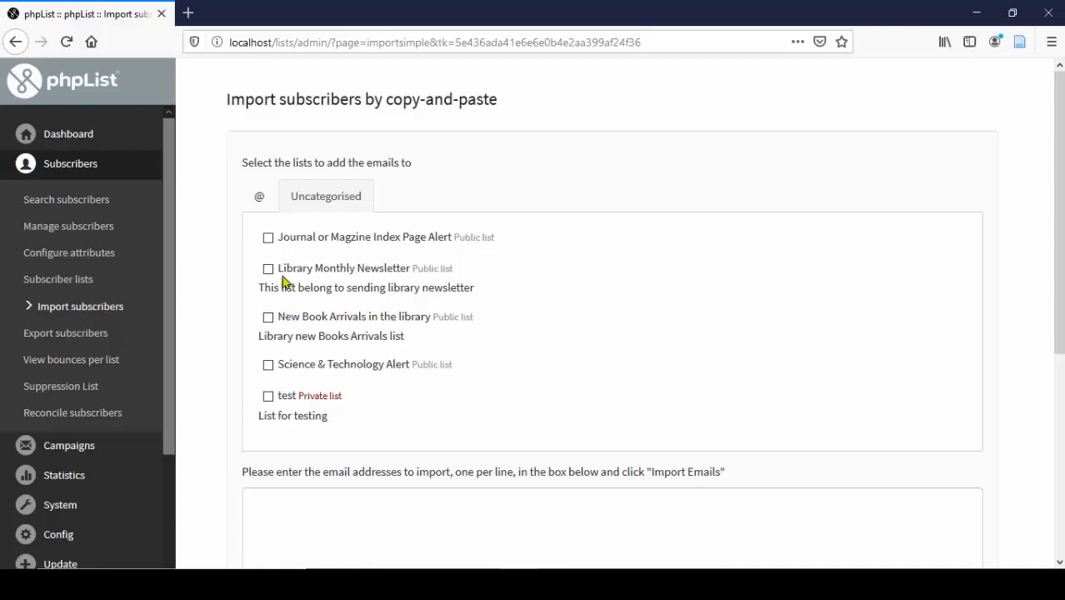
drag(278, 268, 412, 401)
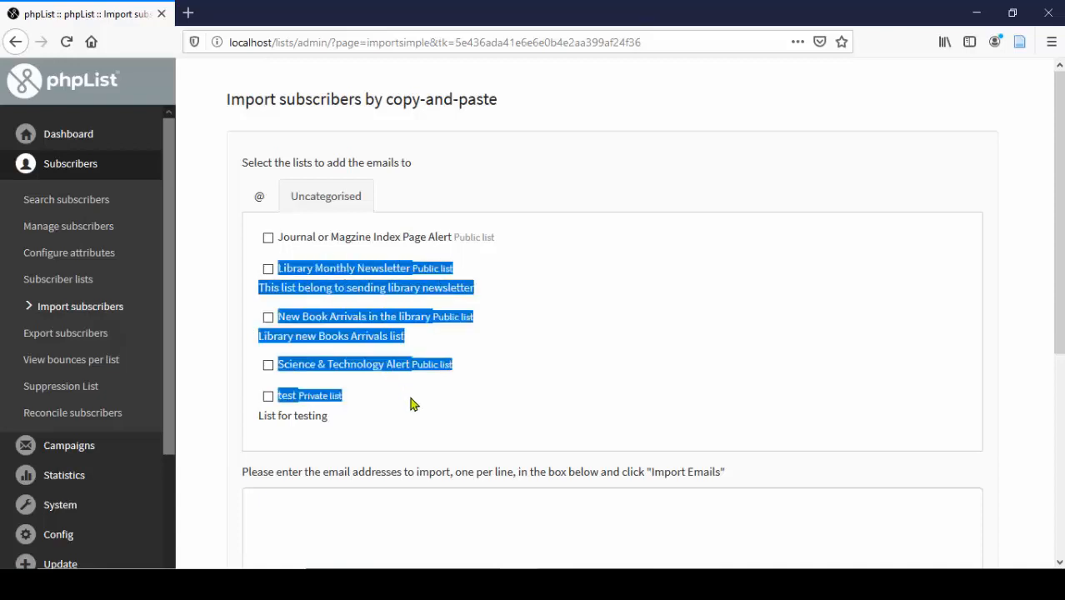
click(549, 397)
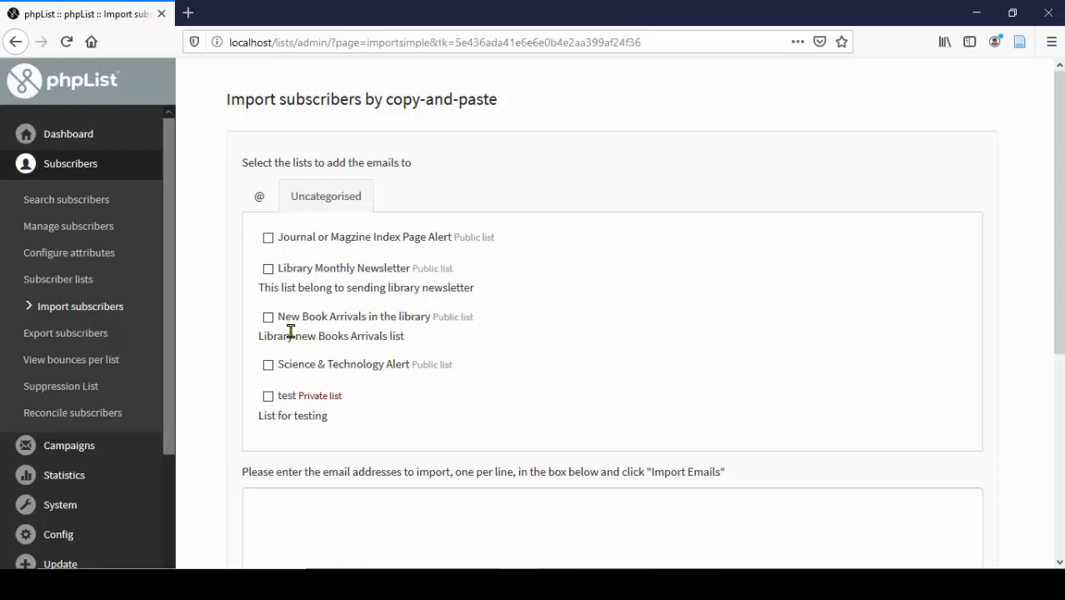
- Tick New Book Arrivals in the library as the target list and ready the email box for pasting
click(268, 319)
drag(281, 317, 427, 324)
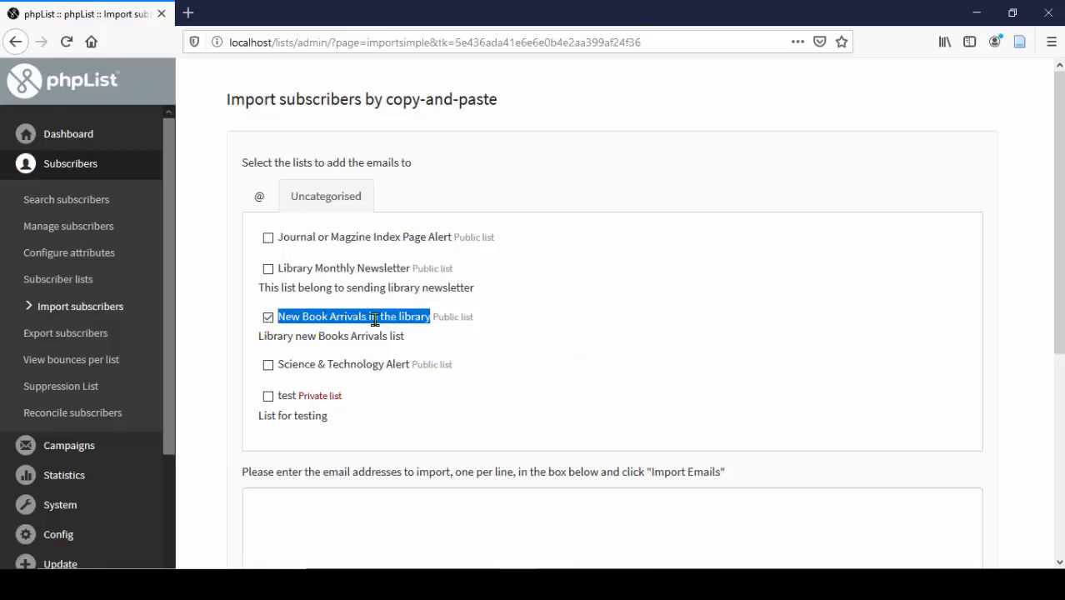
scroll(351, 375, down, 3)
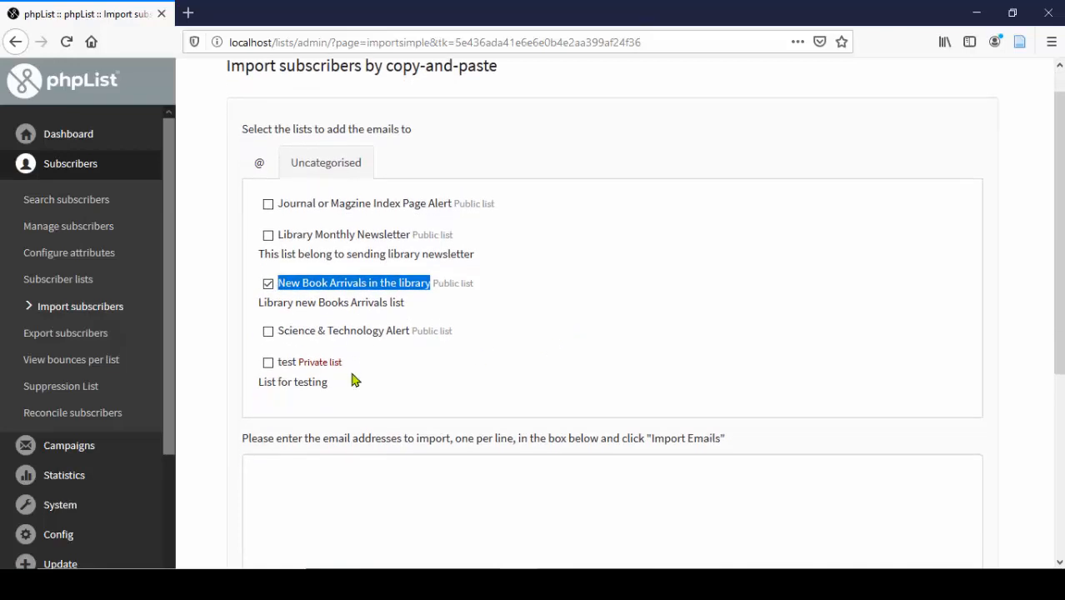
scroll(352, 372, down, 2)
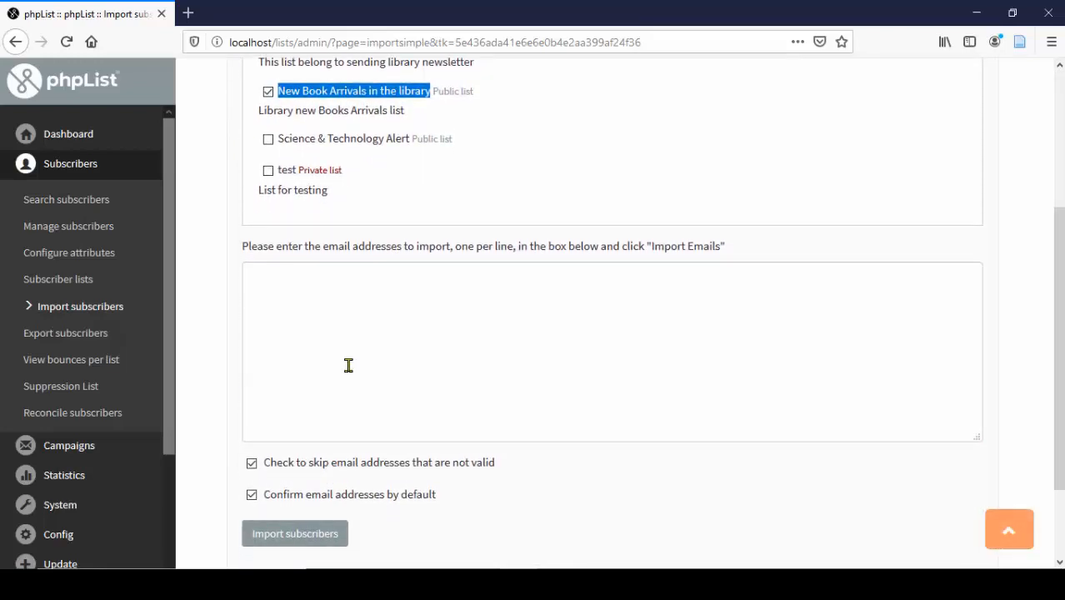
scroll(333, 351, down, 1)
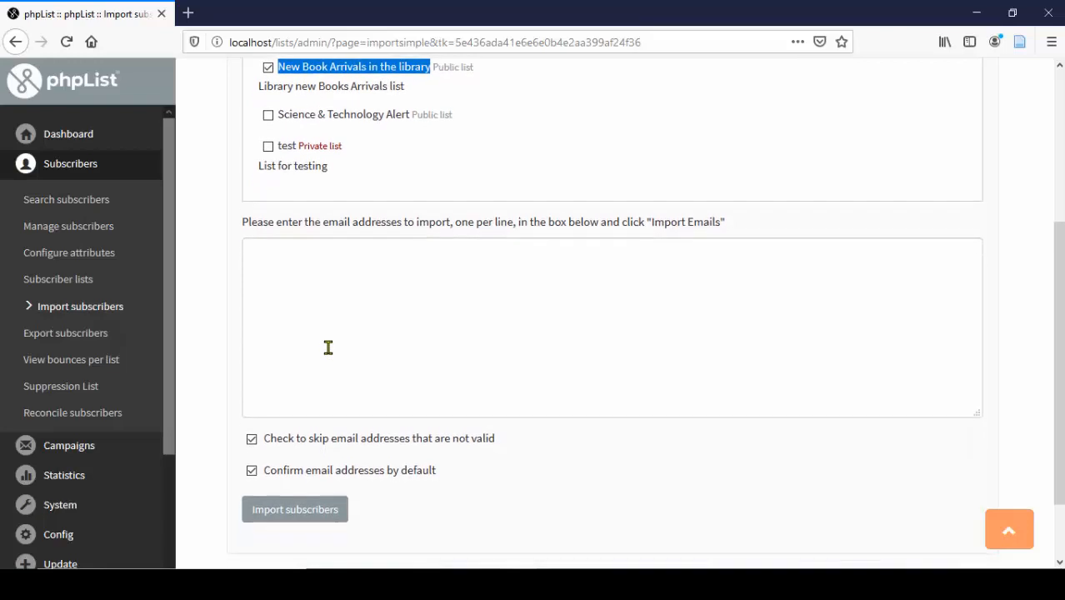
click(400, 339)
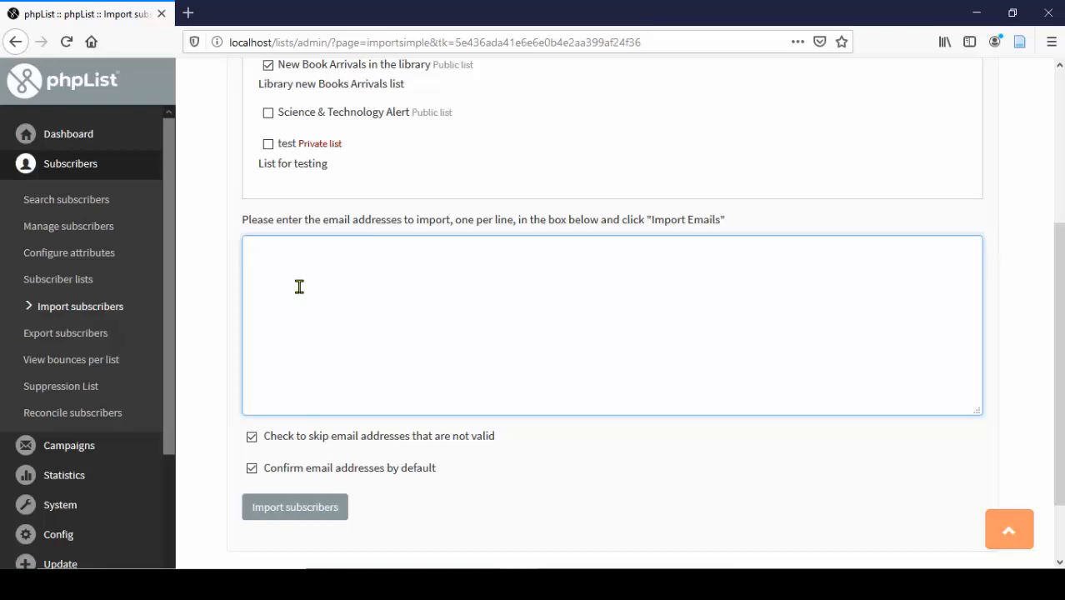
click(747, 585)
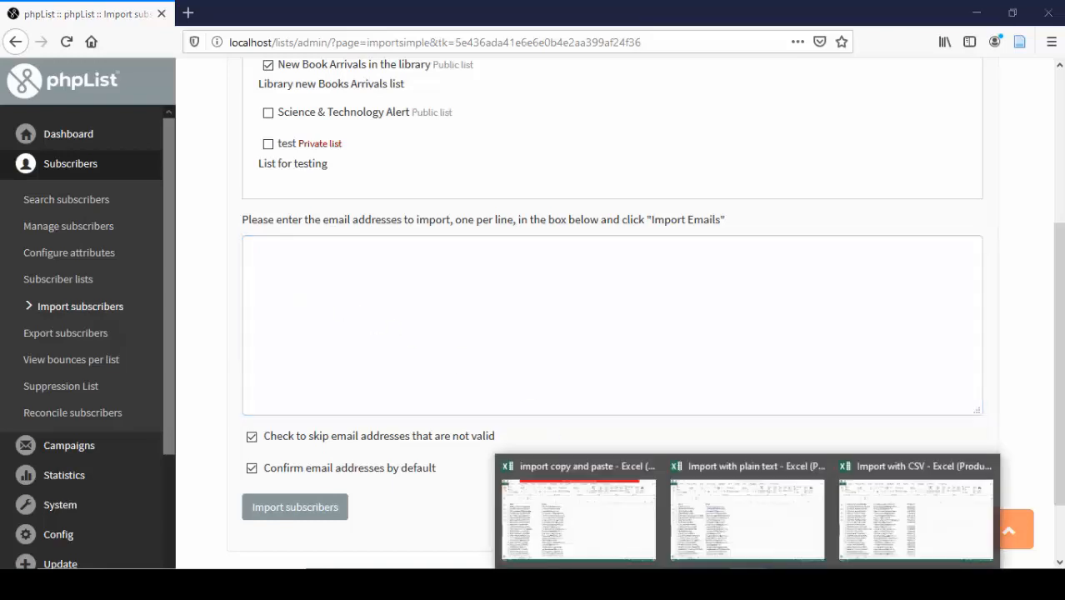
- Copy the whole email column B from the 'import copy and paste' workbook and return to phpList
click(600, 510)
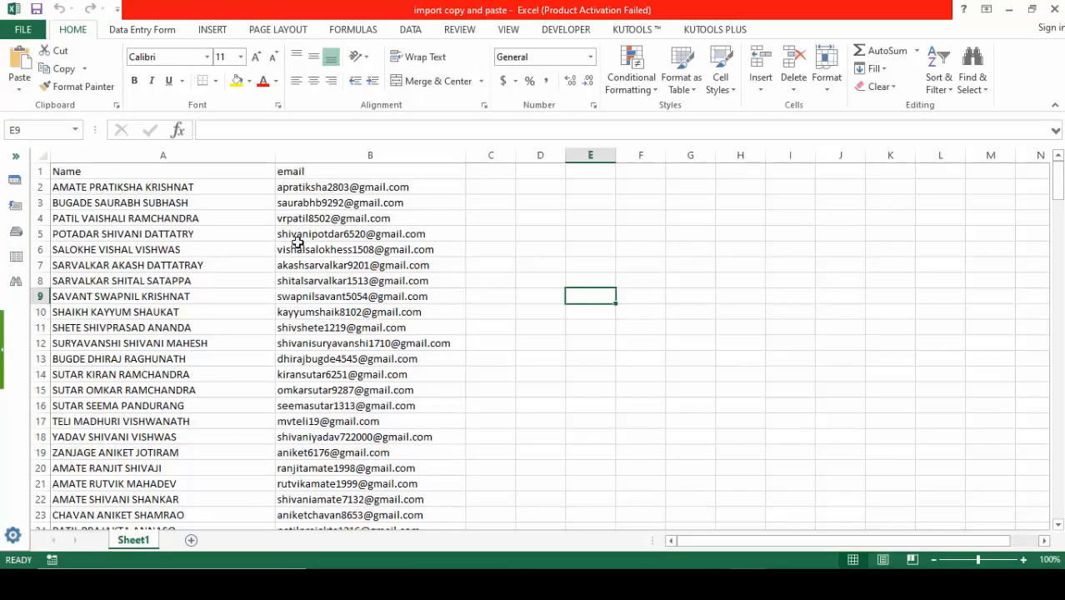
click(424, 188)
key(shift+Down)
drag(429, 272, 416, 450)
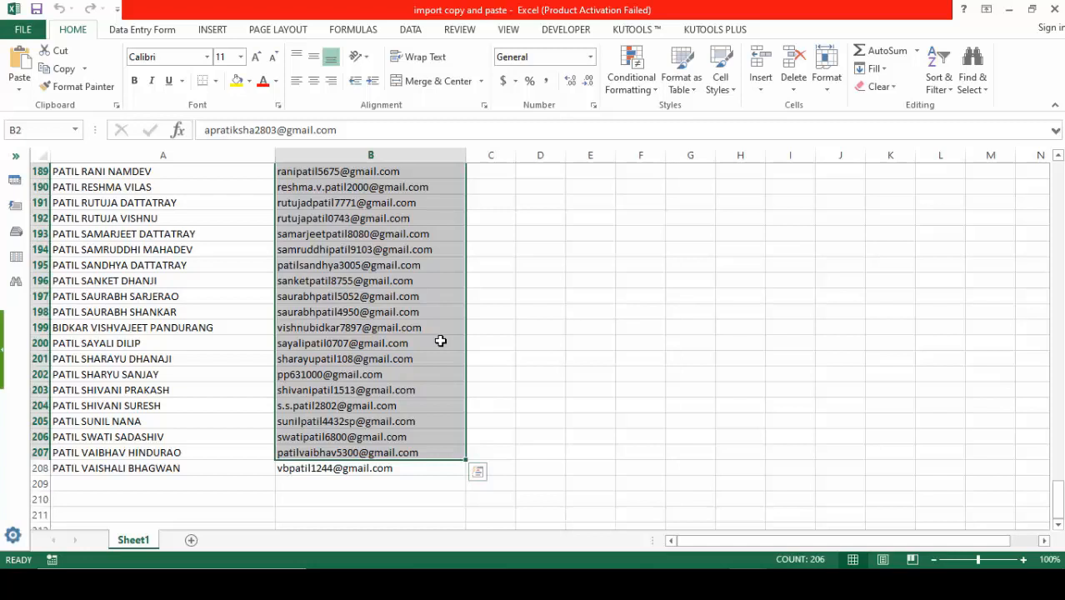
key(ctrl+Down)
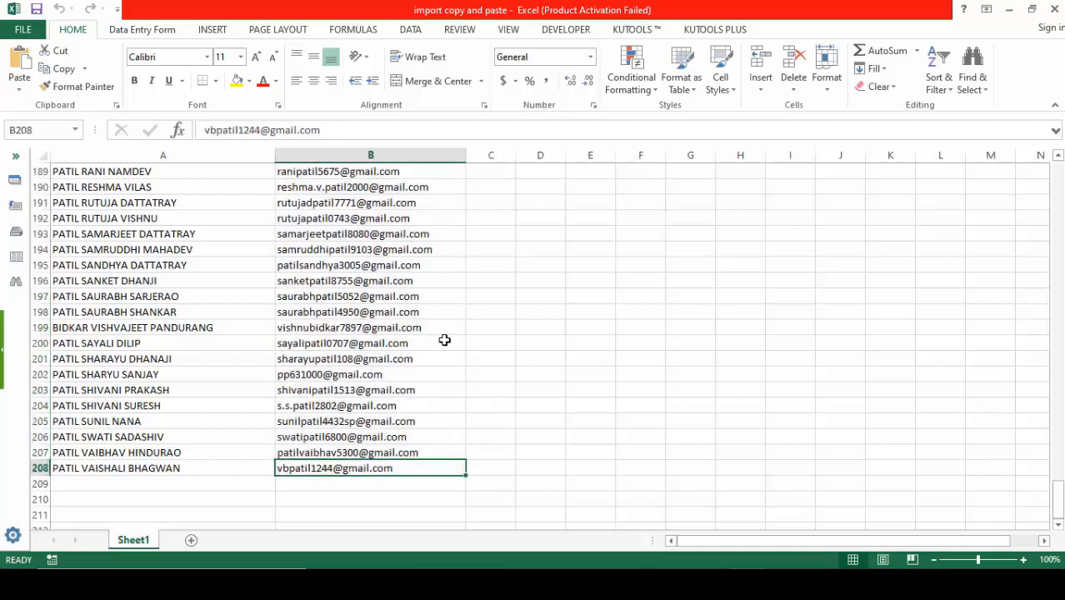
click(369, 154)
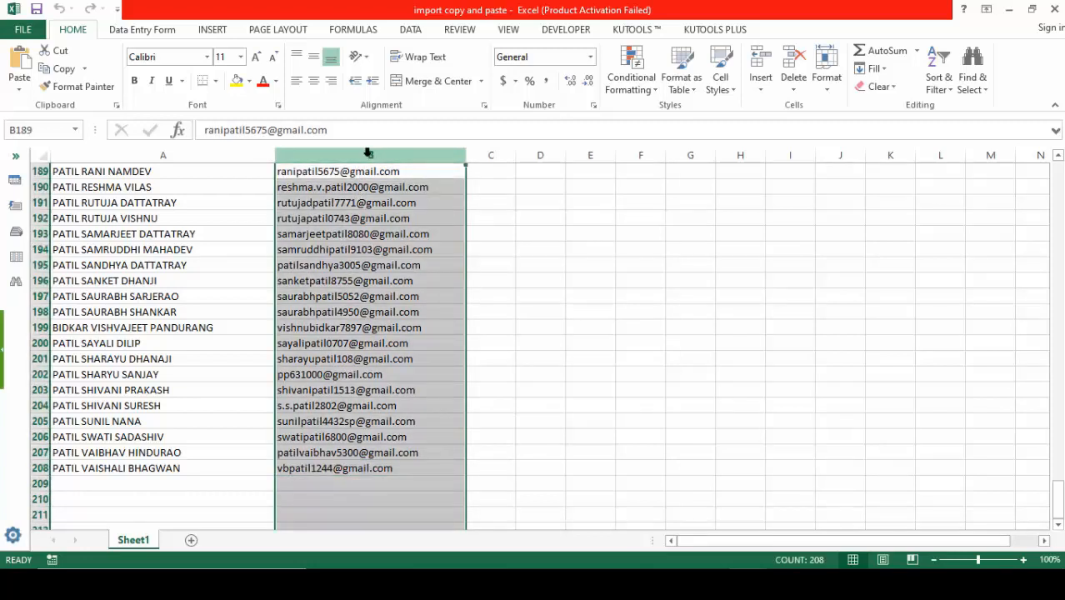
right_click(370, 154)
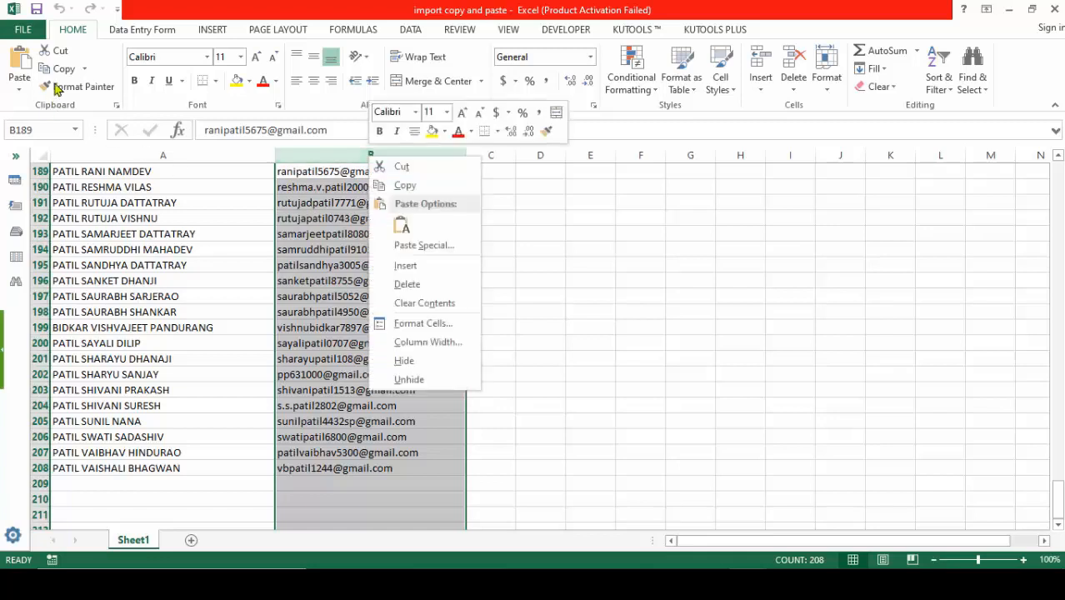
click(411, 186)
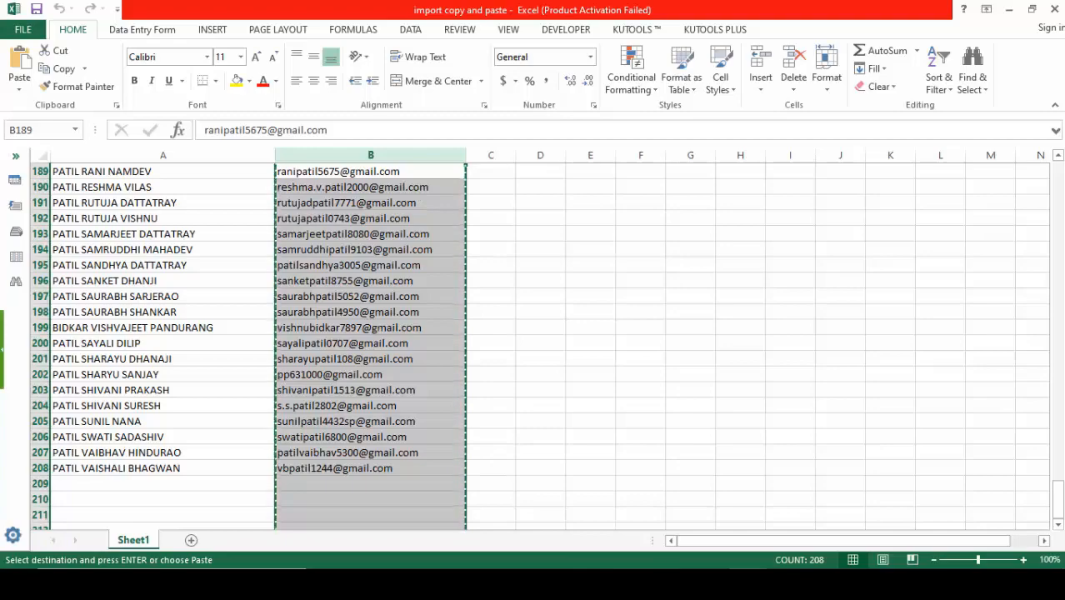
click(561, 509)
click(351, 396)
- Paste the copied email addresses into the box and import them, giving 200 of 209 imported
right_click(272, 261)
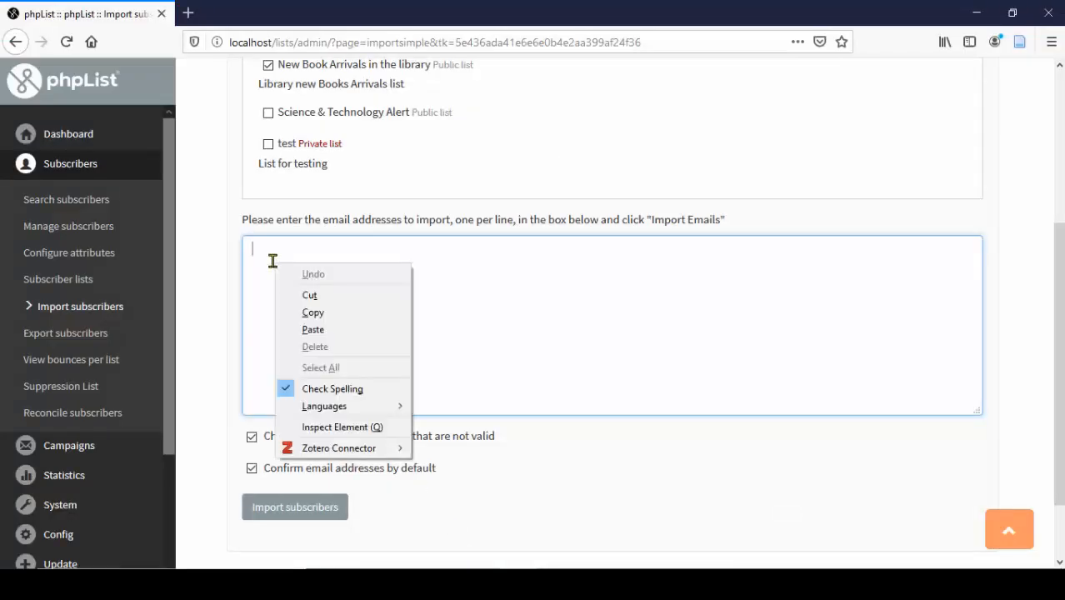
click(313, 330)
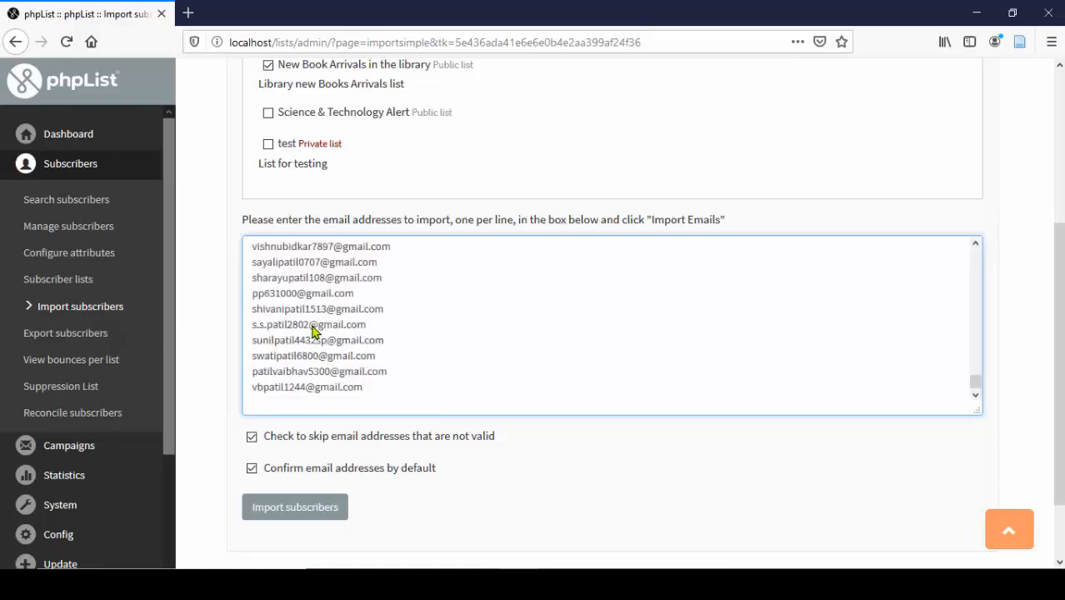
scroll(362, 332, up, 10)
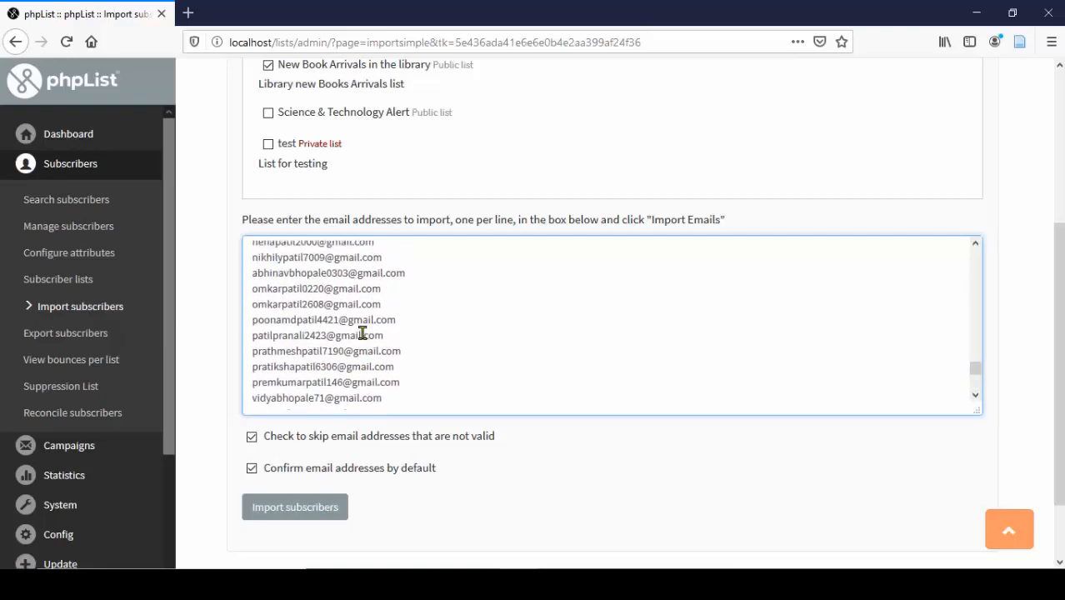
scroll(412, 297, up, 5)
scroll(409, 298, up, 5)
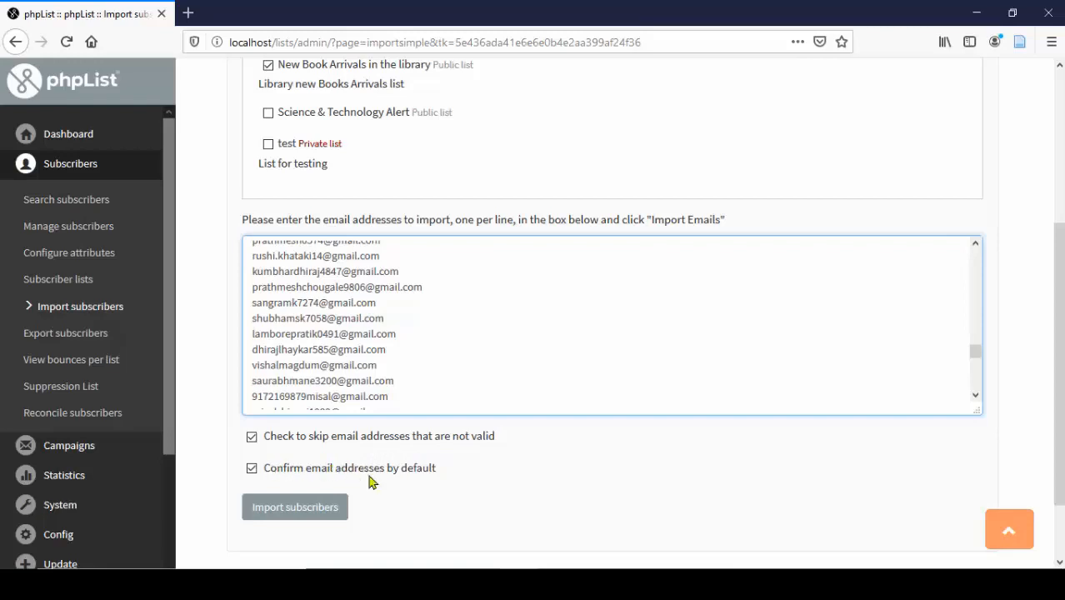
scroll(349, 367, up, 1)
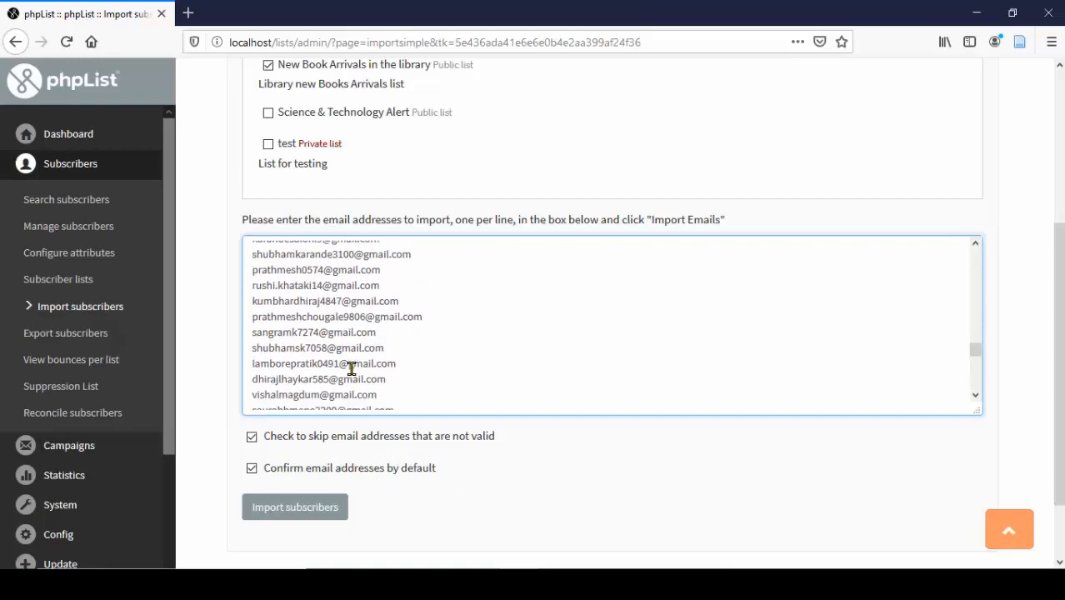
click(317, 510)
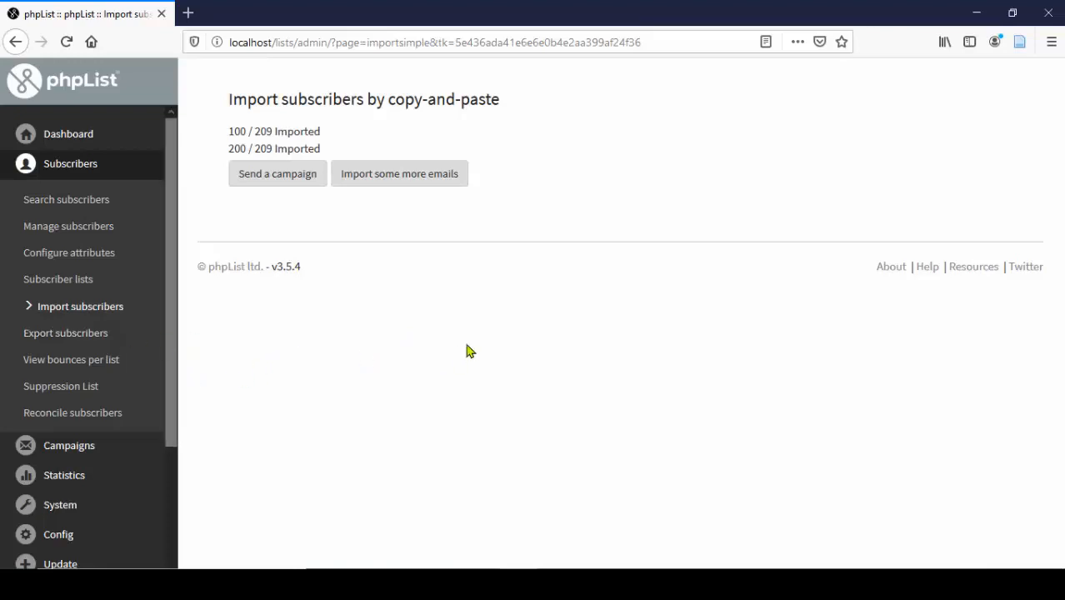
- Check list member counts and open New Book Arrivals in the library, now with 207 members
click(82, 285)
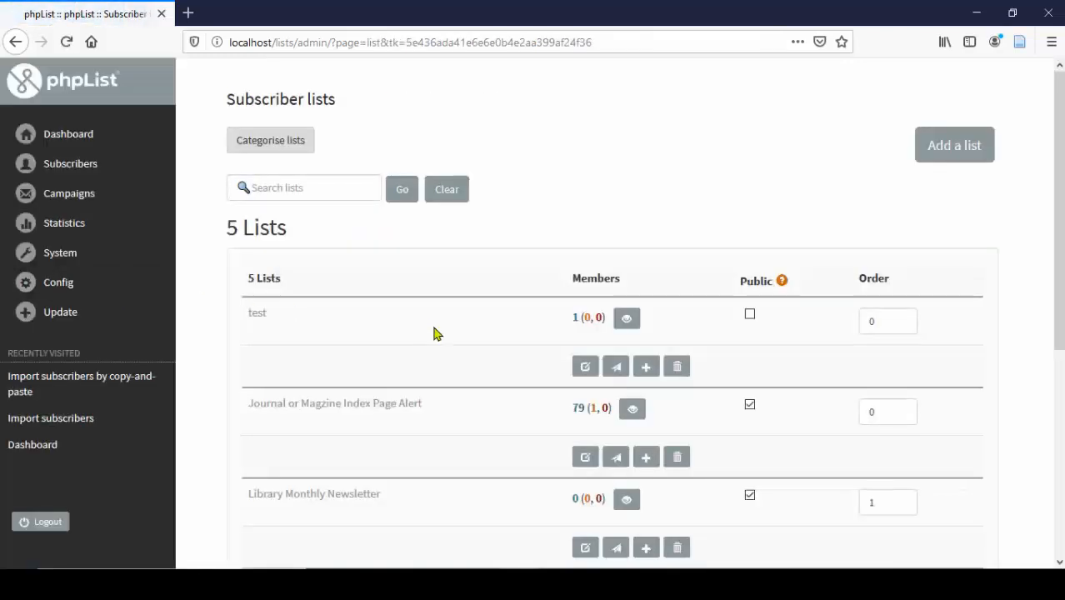
scroll(488, 344, down, 3)
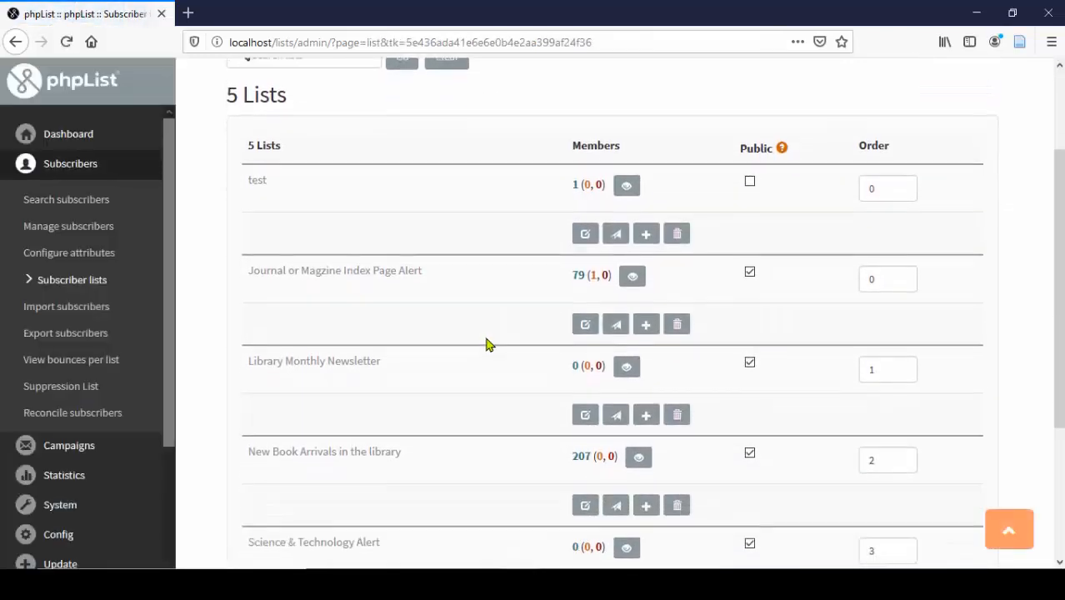
scroll(488, 345, down, 2)
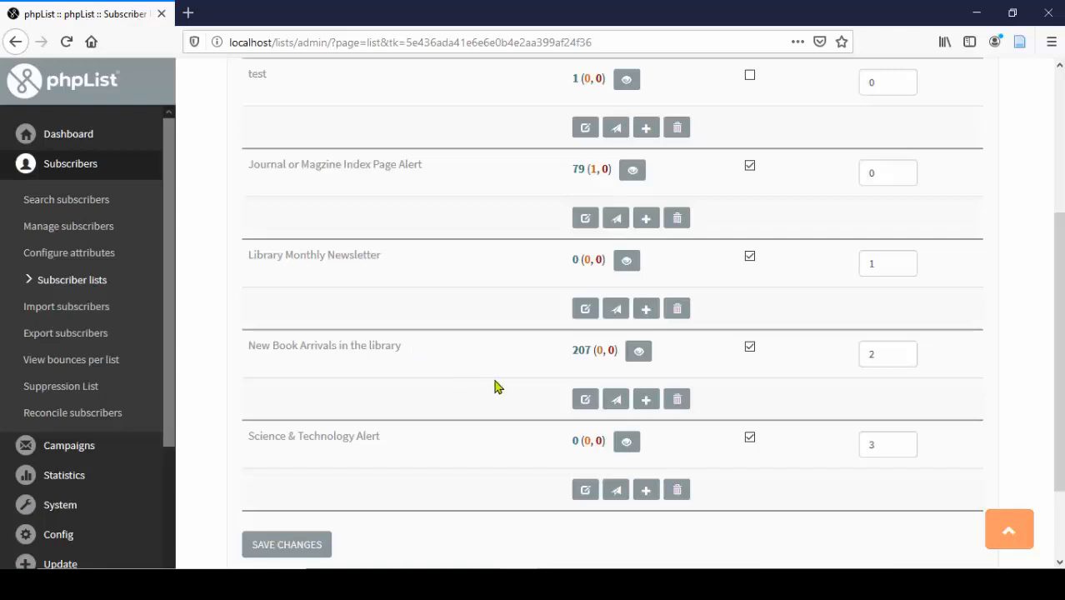
click(638, 354)
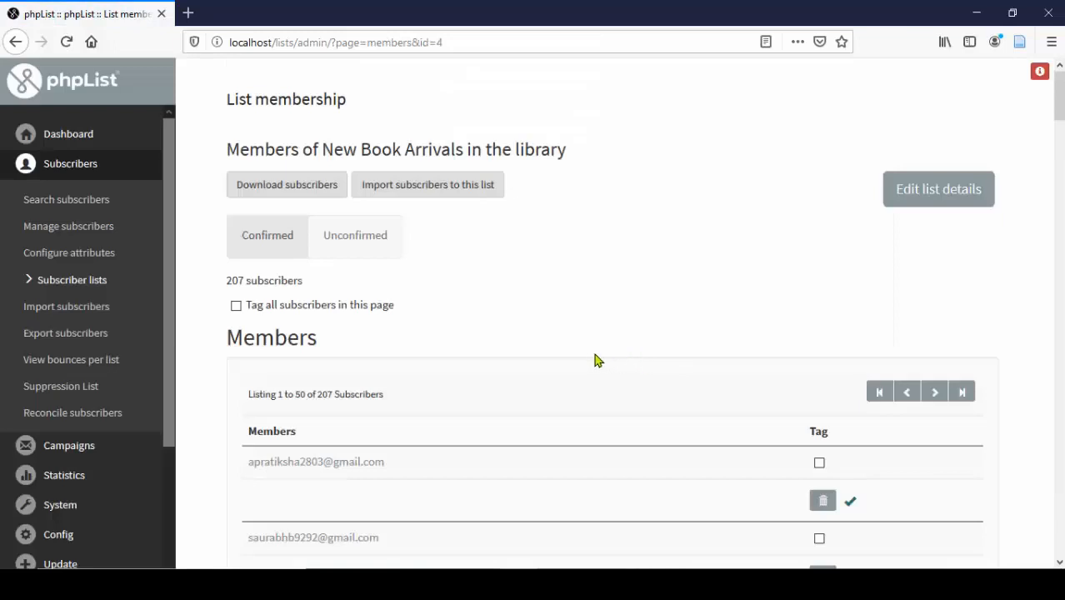
- Scroll through the New Book Arrivals members and highlight the 207-subscriber count
scroll(583, 358, down, 2)
scroll(583, 358, down, 3)
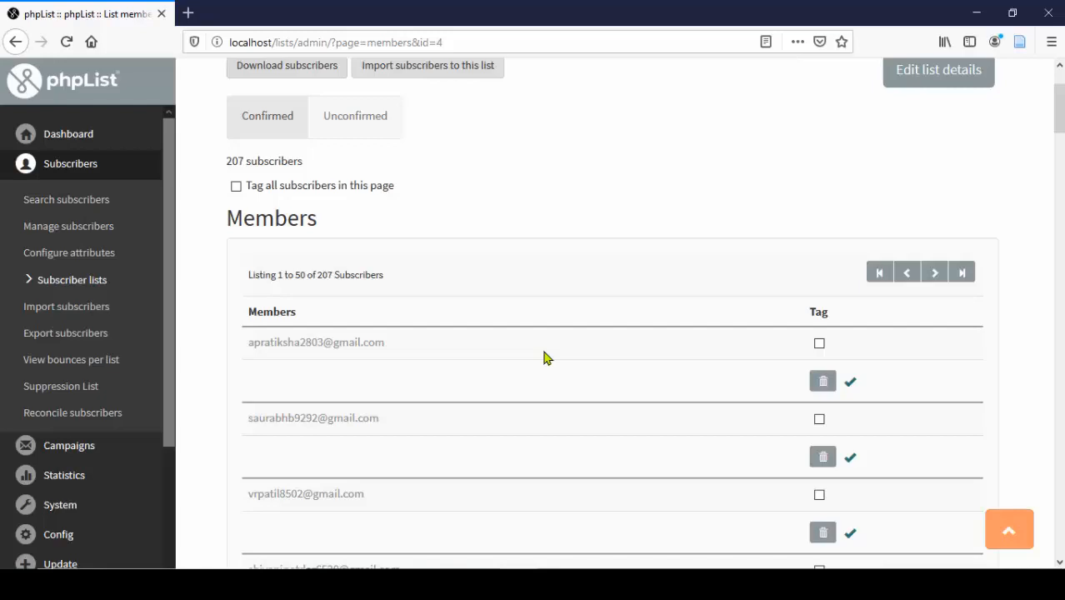
scroll(546, 357, down, 5)
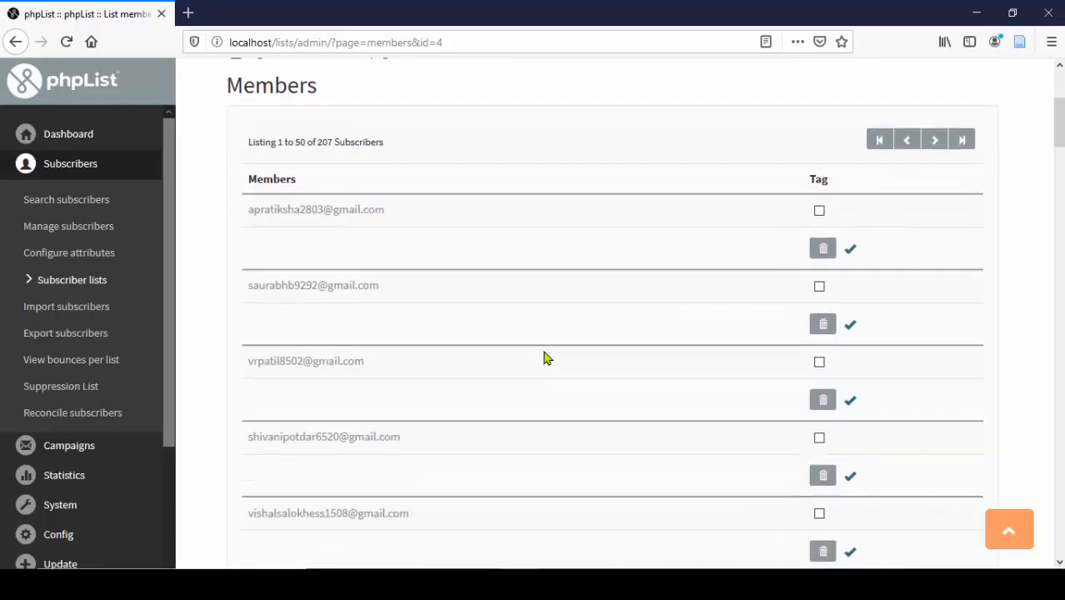
scroll(546, 357, up, 1)
scroll(546, 357, down, 5)
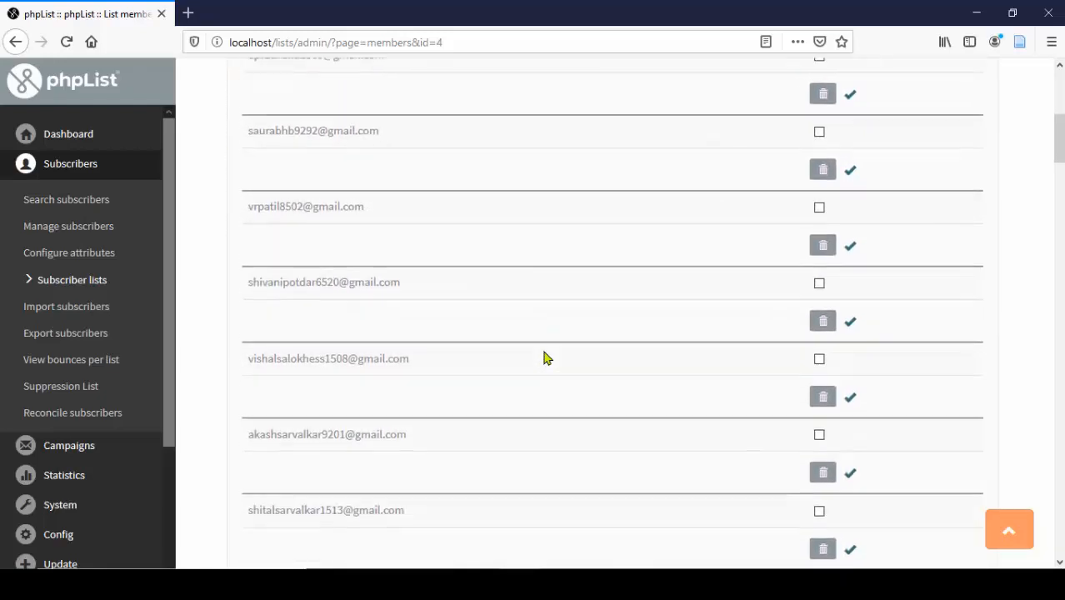
scroll(546, 358, down, 10)
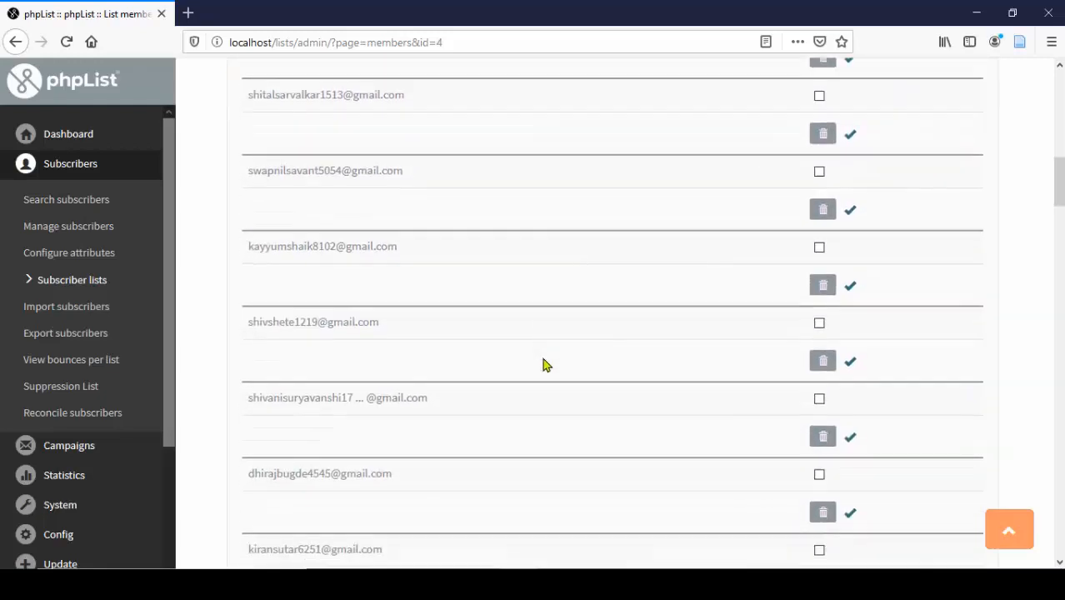
scroll(541, 367, down, 4)
scroll(539, 371, up, 2)
scroll(539, 377, up, 9)
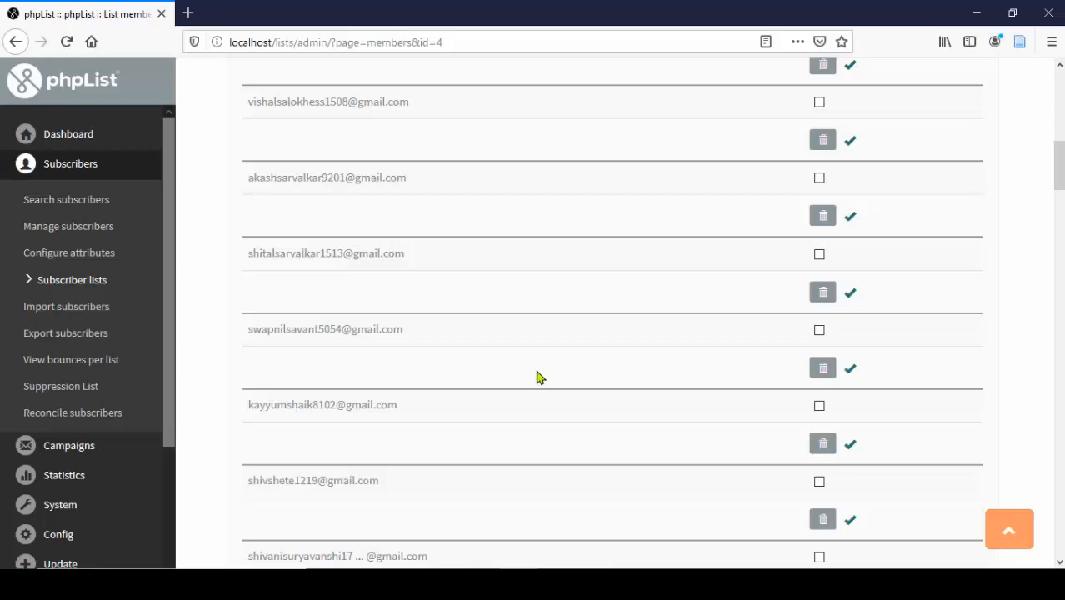
scroll(537, 379, up, 9)
scroll(525, 383, up, 4)
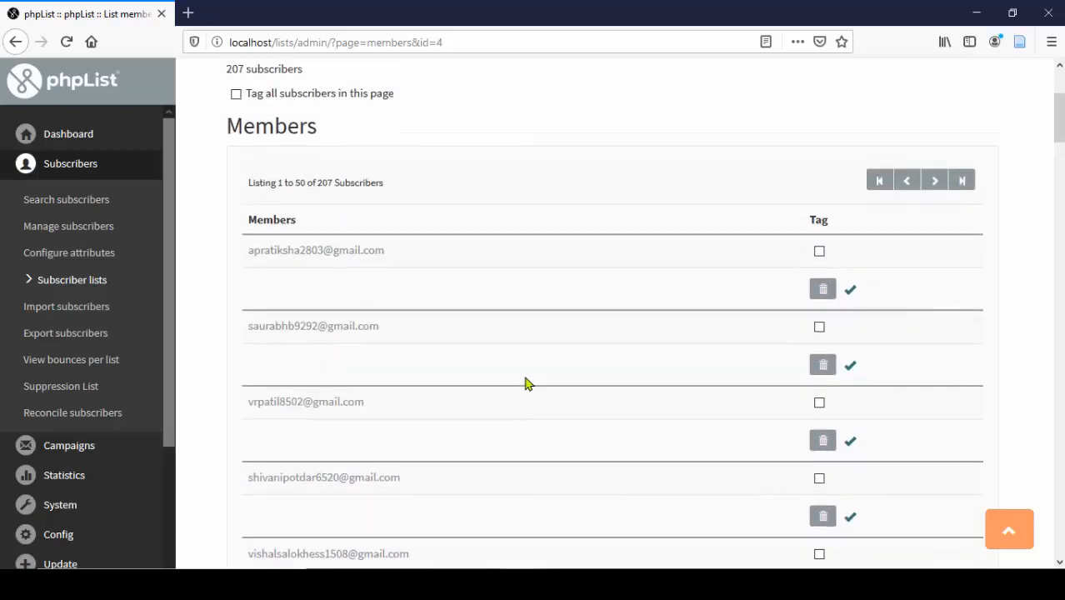
drag(249, 221, 318, 219)
drag(250, 220, 362, 221)
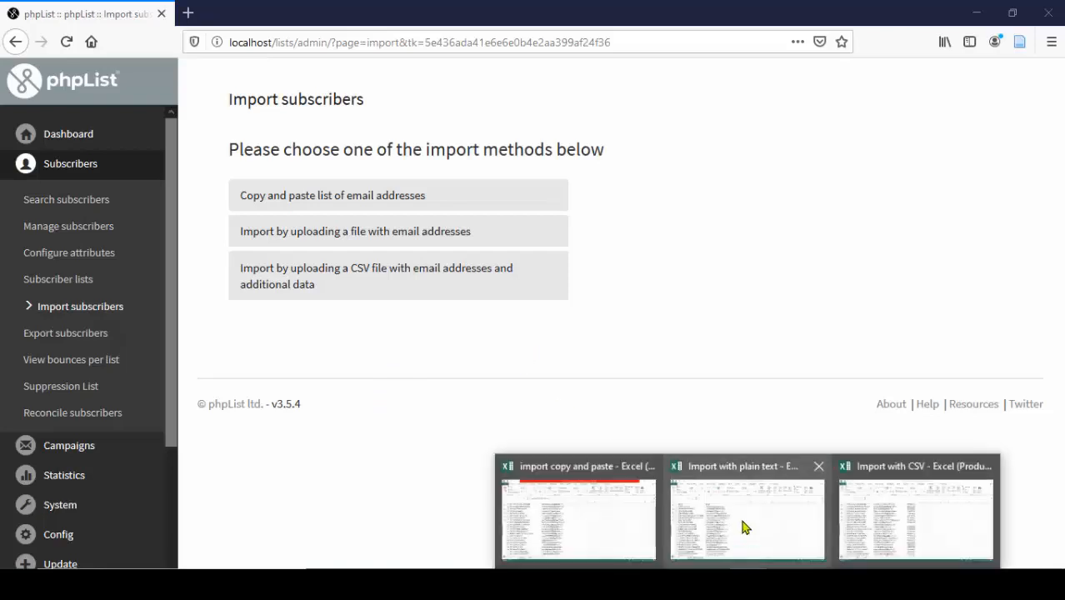
click(742, 522)
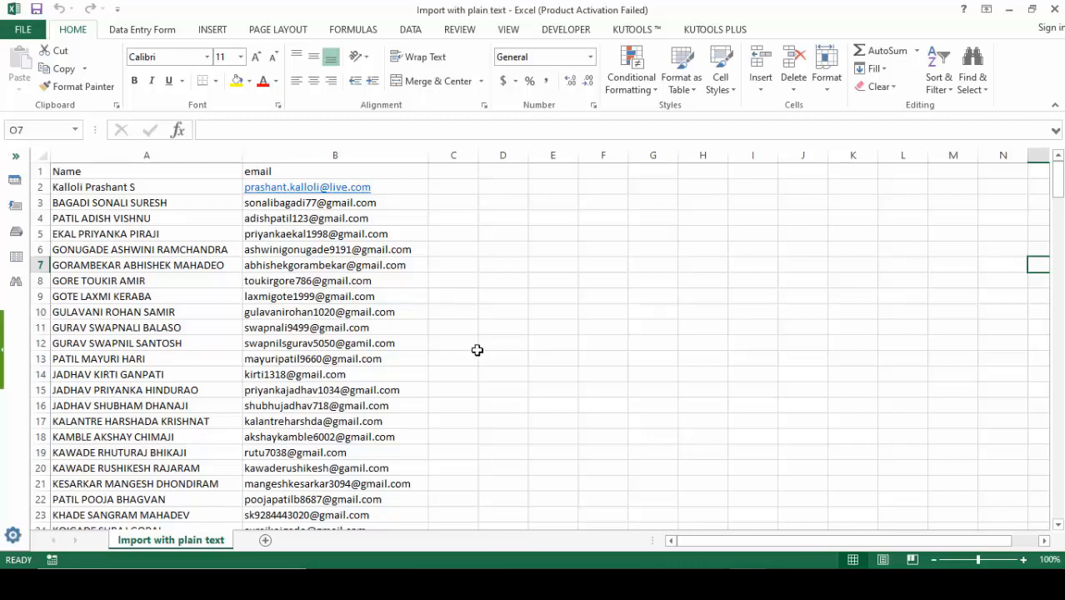
drag(1058, 179, 1045, 556)
scroll(550, 425, down, 5)
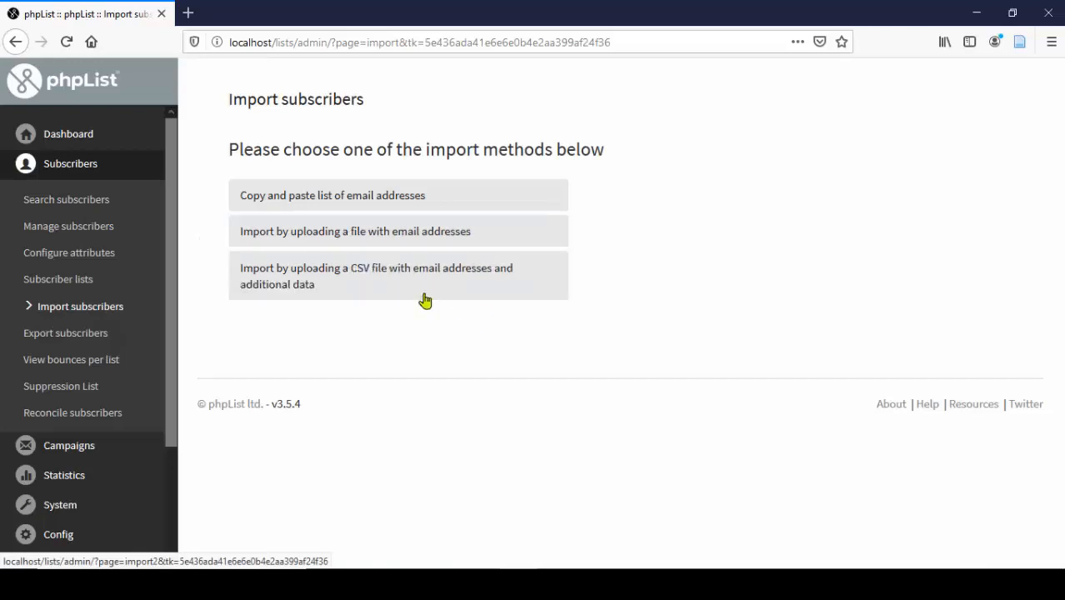
- Choose importing by uploading a file with email addresses
click(286, 240)
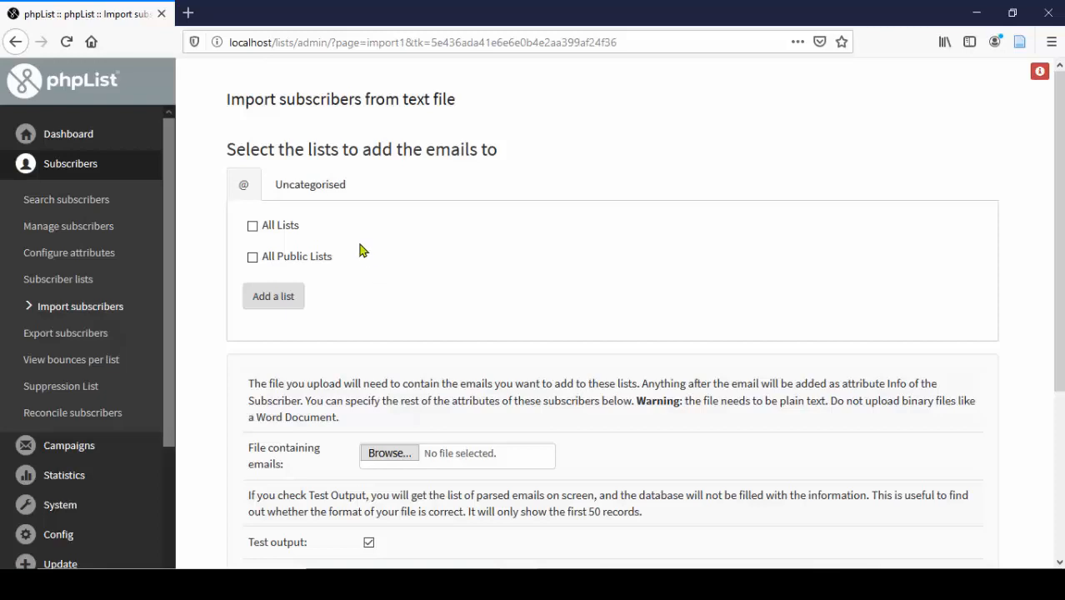
- Tick Library Monthly Newsletter under Uncategorised as the import target list
click(326, 194)
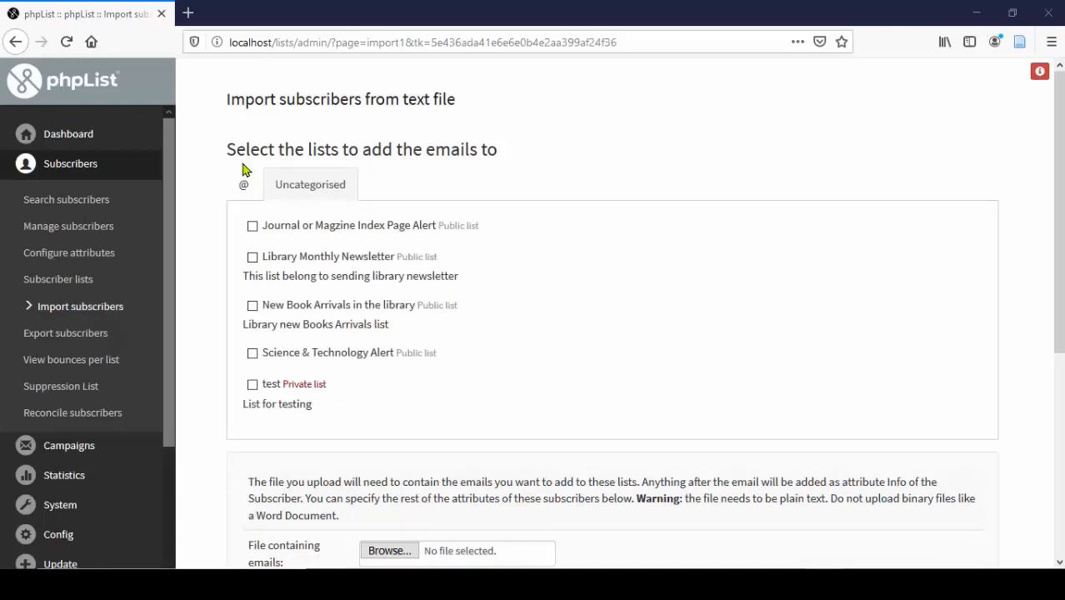
click(253, 258)
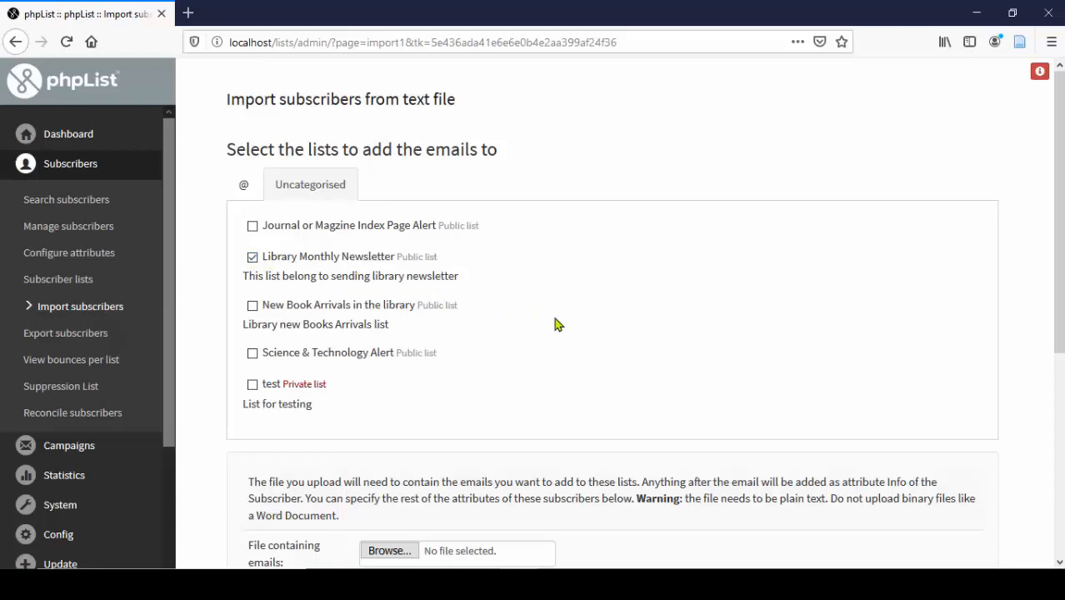
- Review the import form options, with Test output and omit invalid enabled
scroll(489, 317, down, 1)
scroll(475, 321, down, 2)
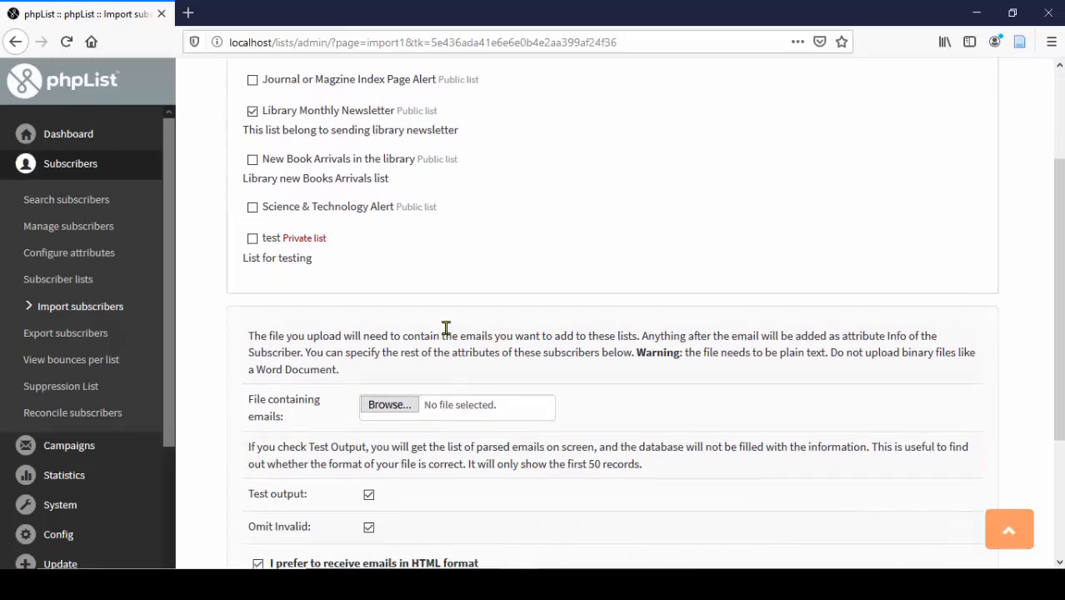
scroll(445, 327, down, 1)
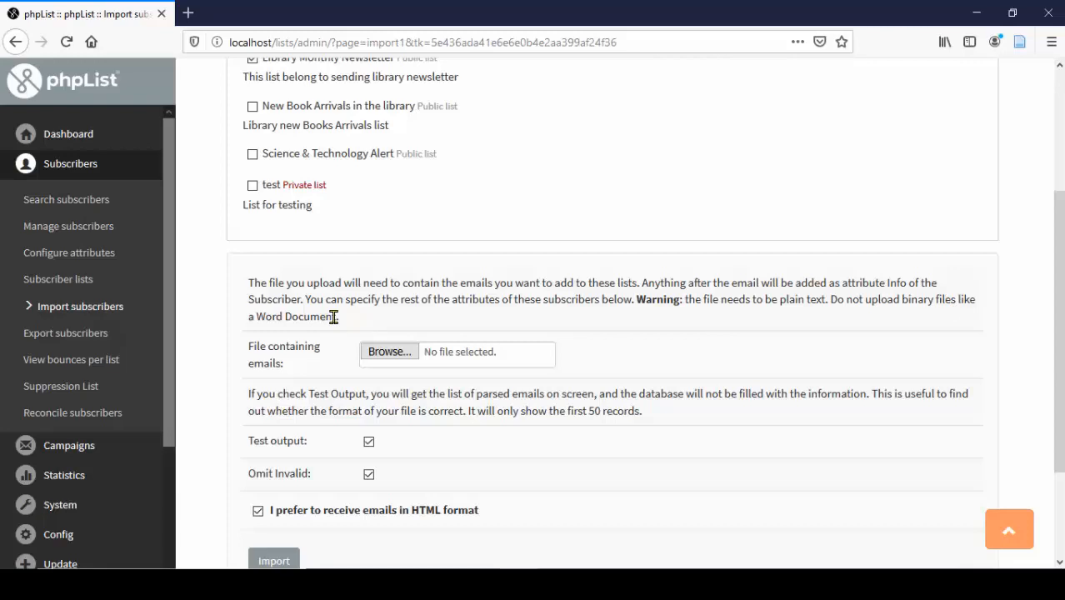
scroll(358, 342, down, 2)
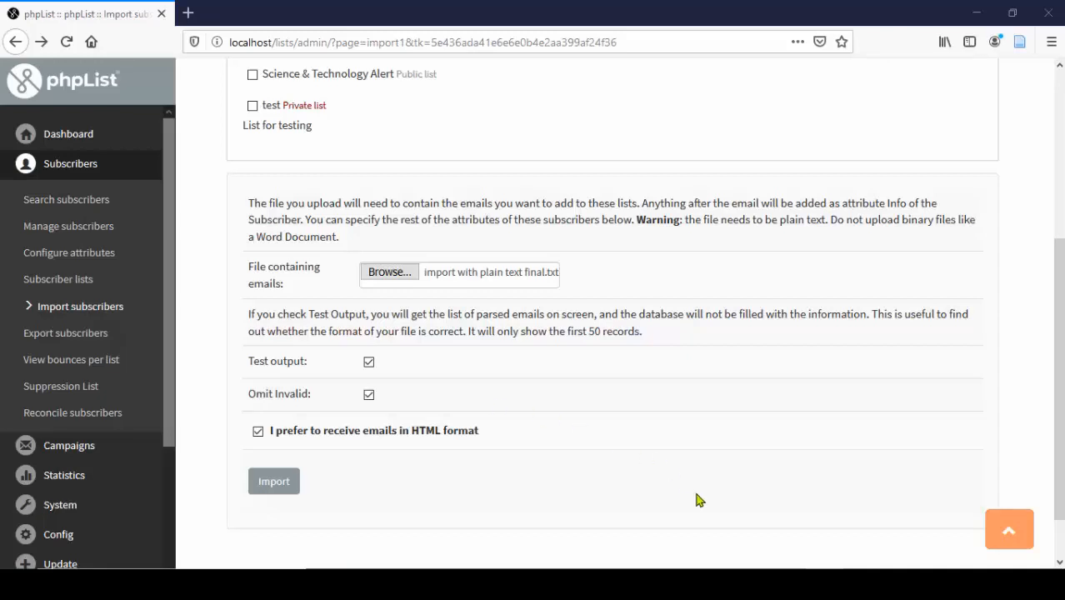
mouse_move(709, 583)
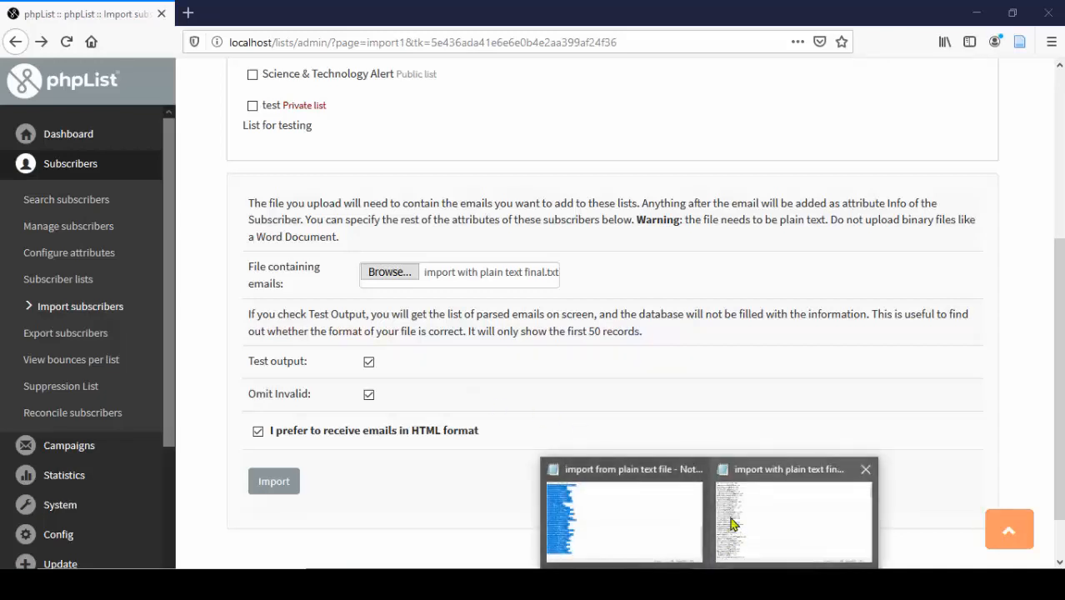
click(637, 517)
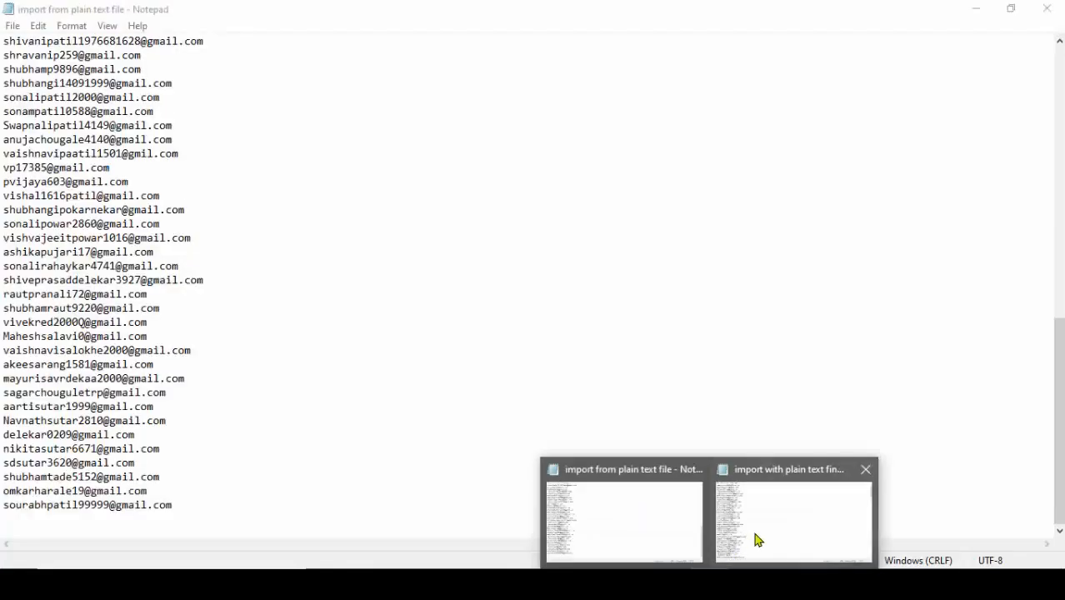
click(758, 540)
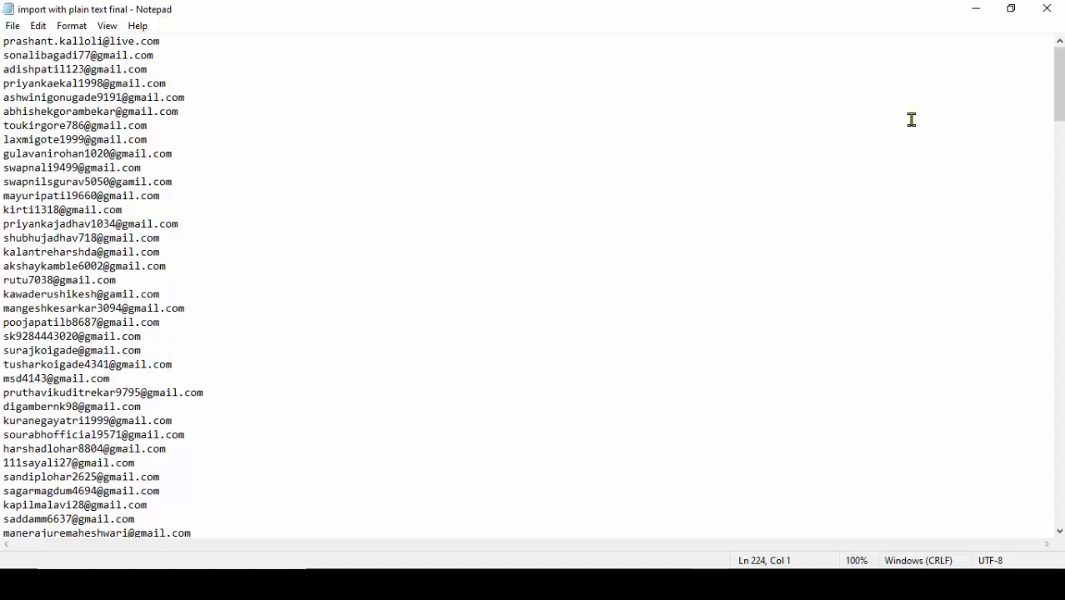
click(975, 9)
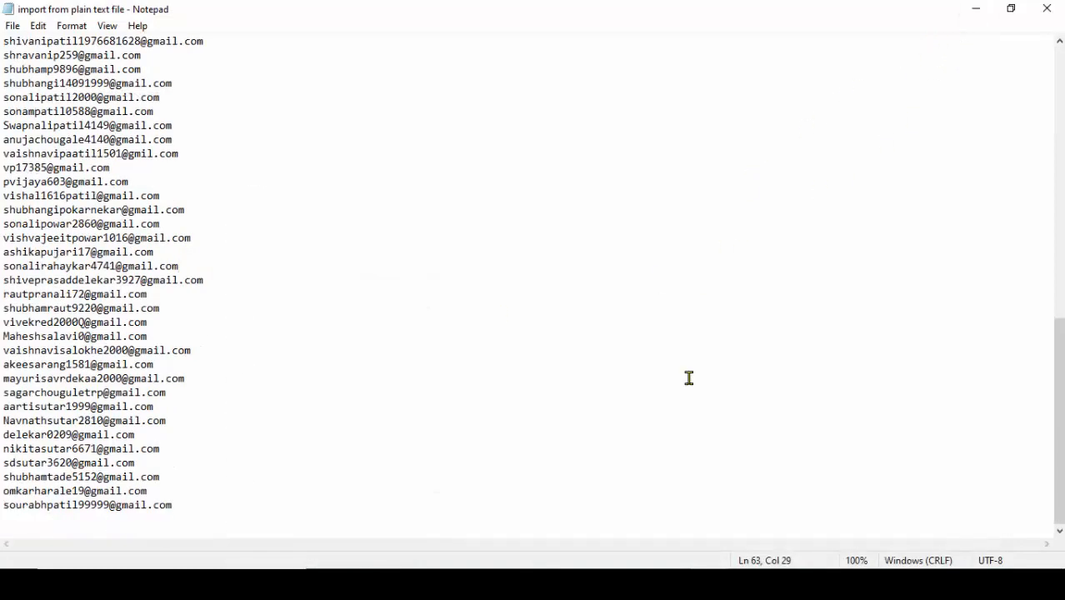
click(515, 580)
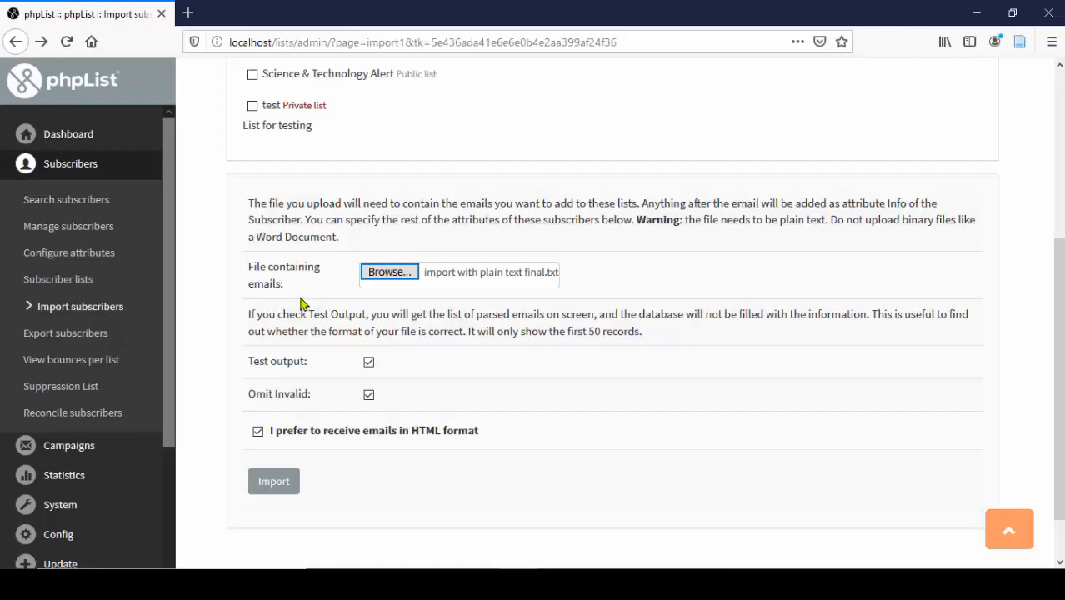
- Attach 'import with plain text final.txt' as the email file and submit a test import
click(385, 277)
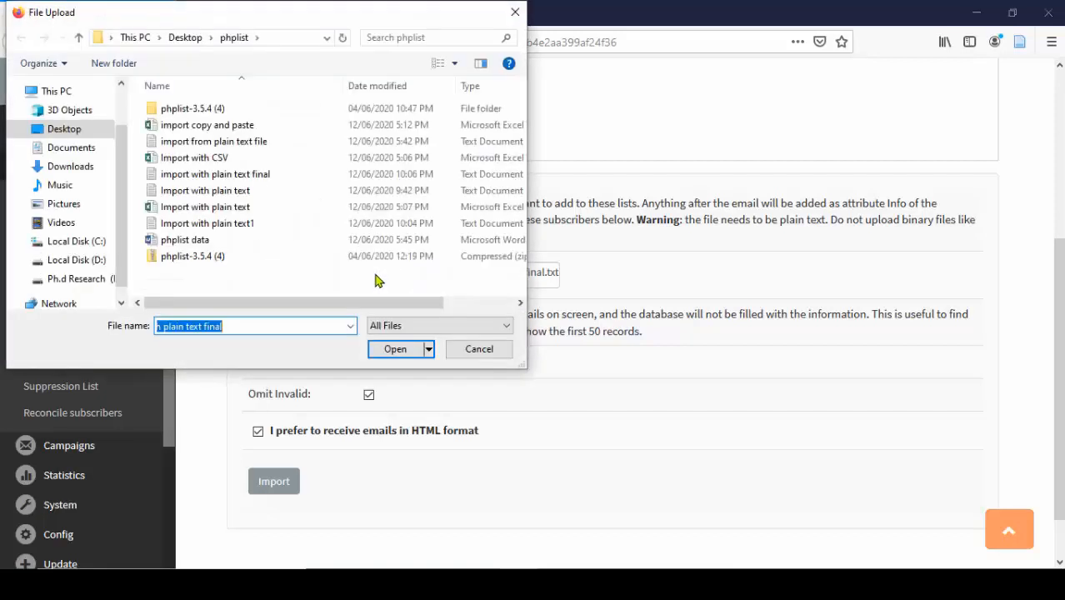
click(256, 175)
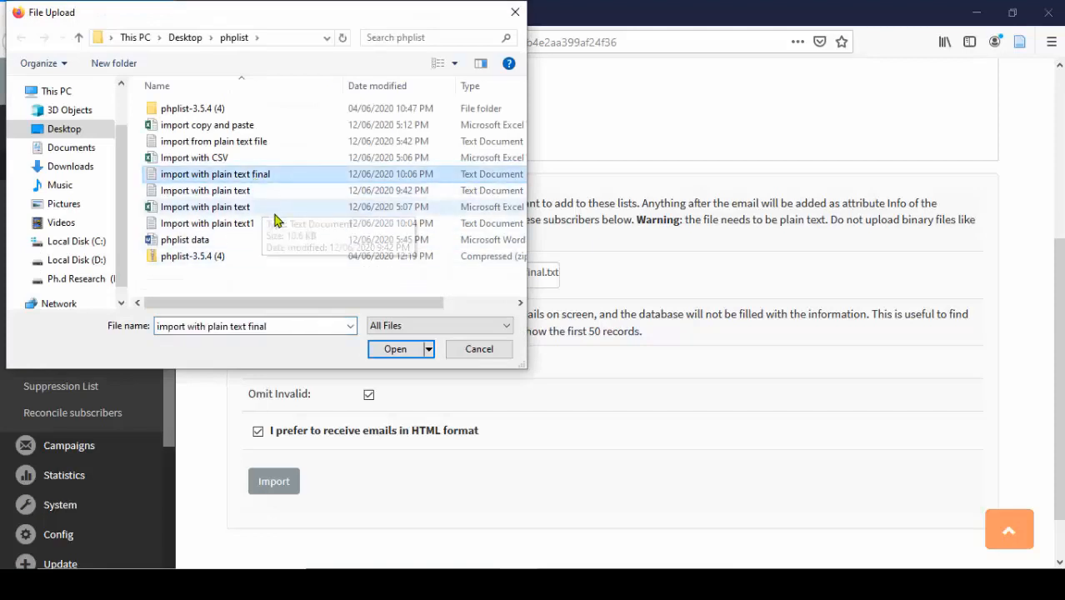
click(391, 349)
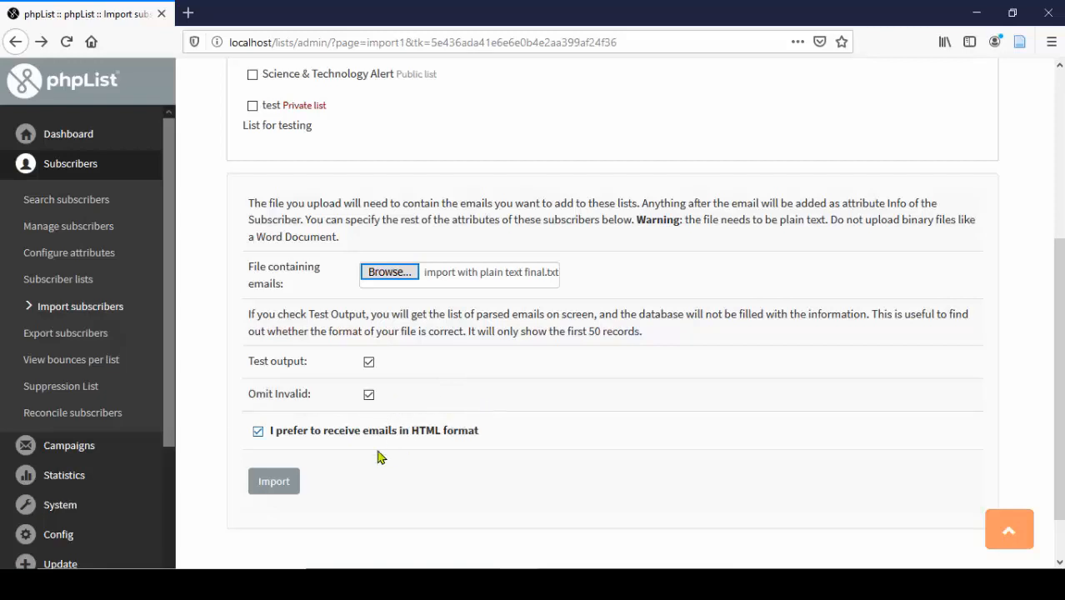
click(277, 492)
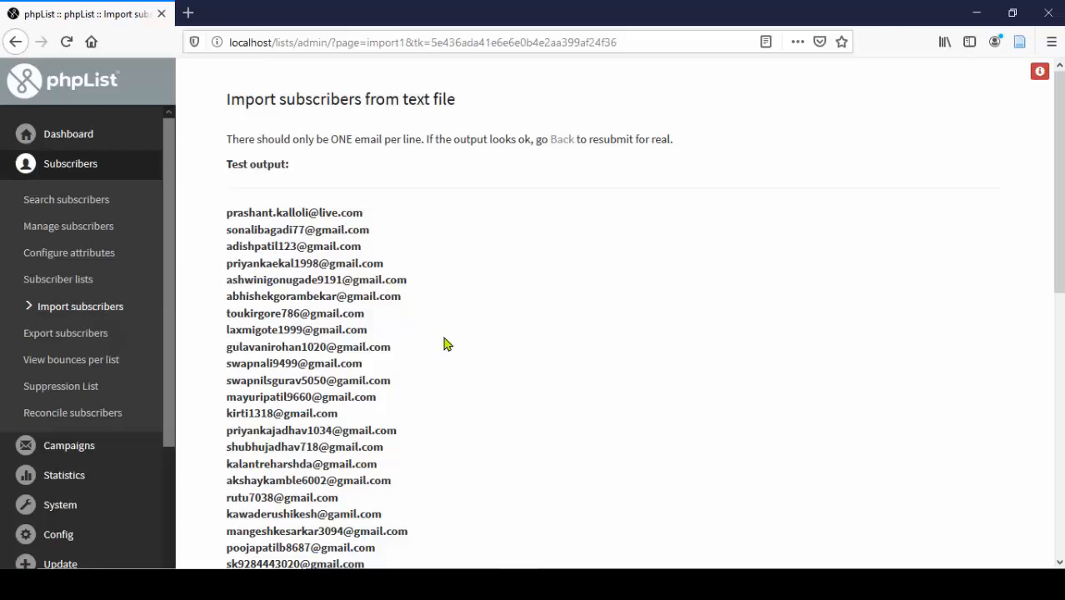
- Scroll through the parsed email addresses in the test output, then go back to the import form
scroll(445, 342, down, 1)
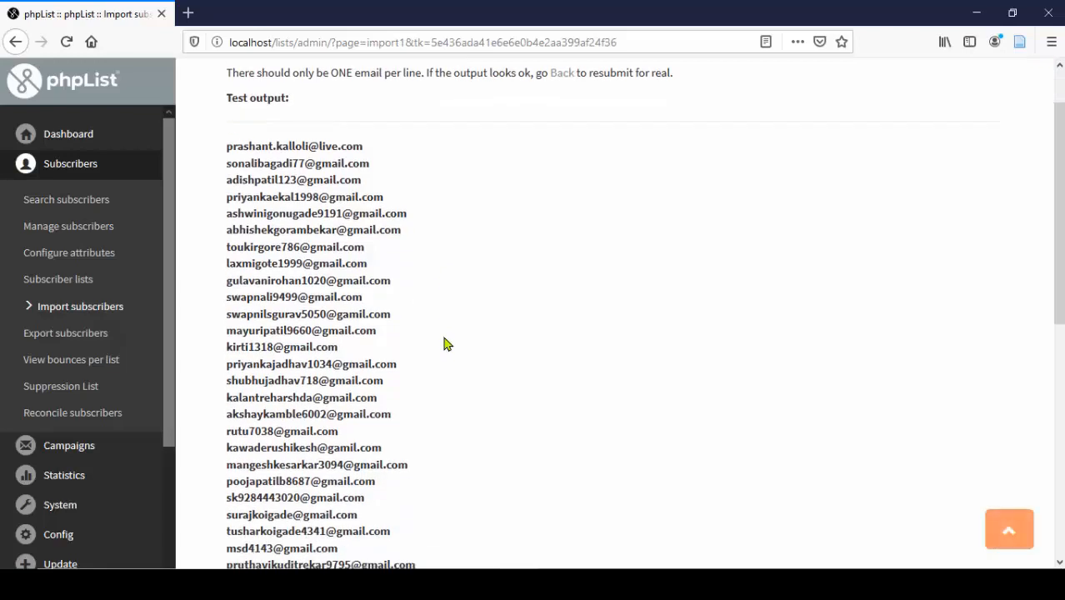
scroll(445, 343, down, 4)
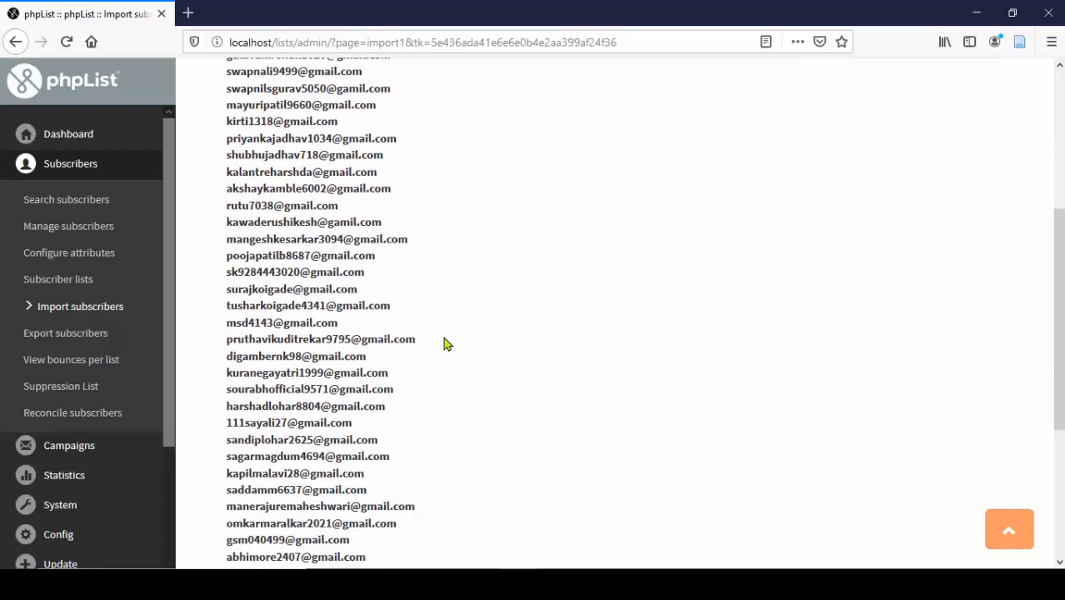
scroll(445, 342, down, 1)
scroll(444, 343, down, 4)
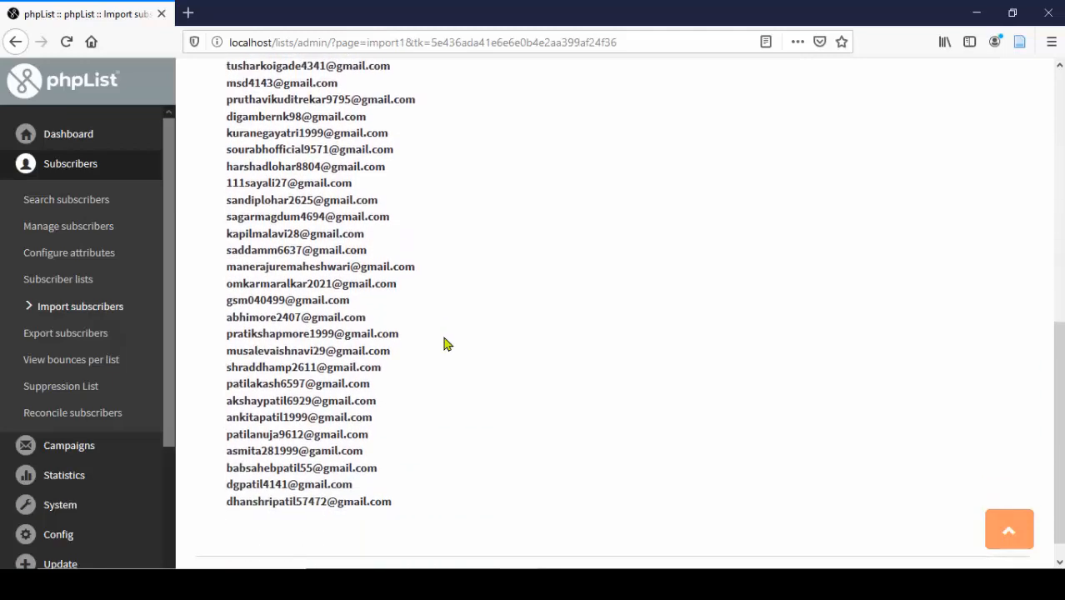
scroll(444, 344, up, 5)
scroll(444, 343, up, 3)
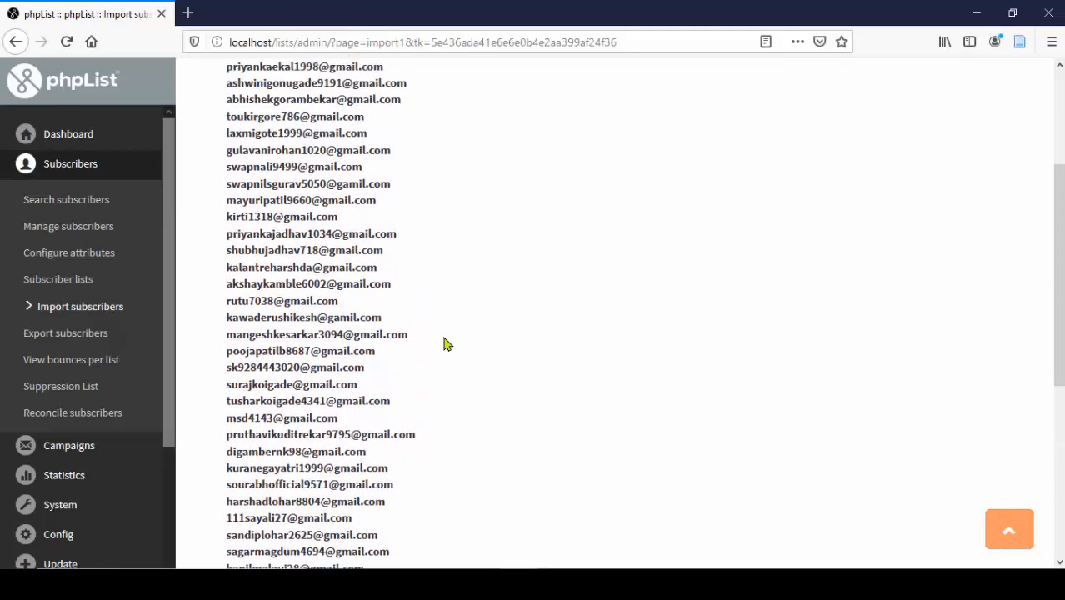
scroll(444, 343, up, 1)
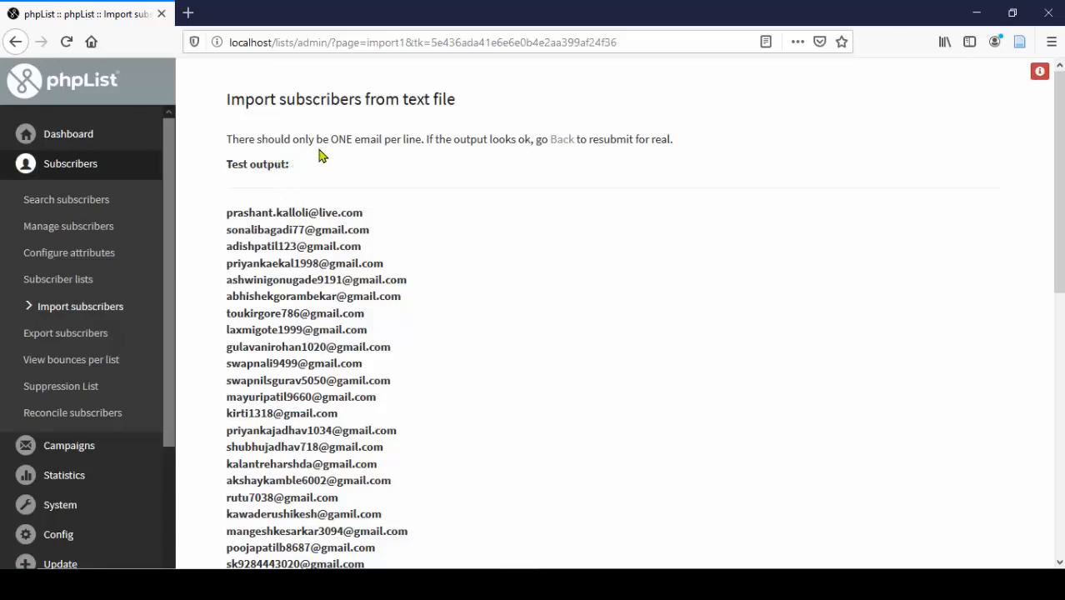
click(561, 143)
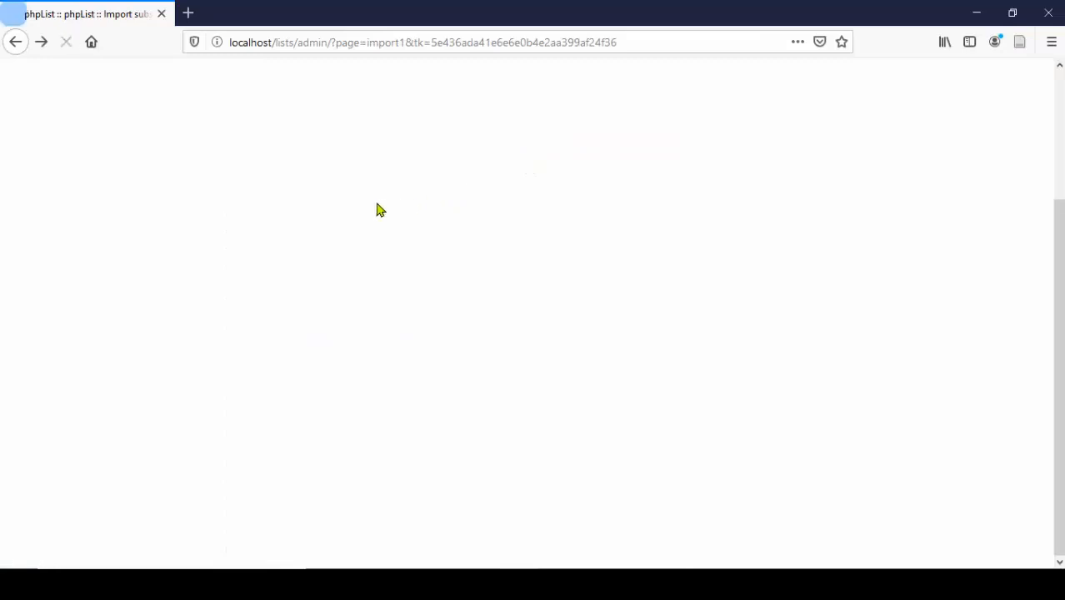
- Tick Library Monthly Newsletter under Uncategorised as the target list
scroll(338, 231, up, 5)
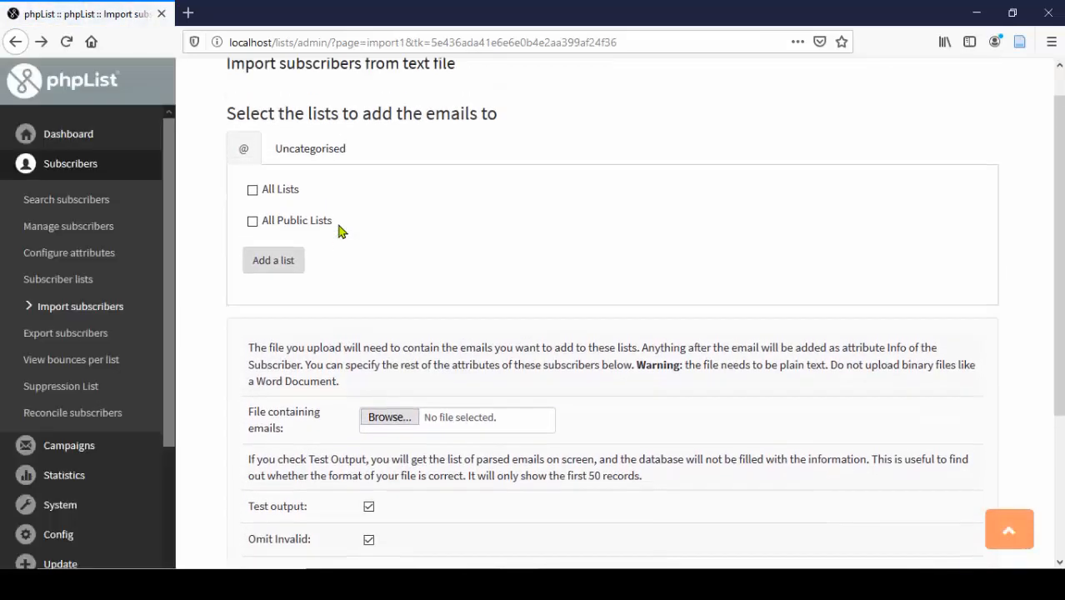
click(318, 191)
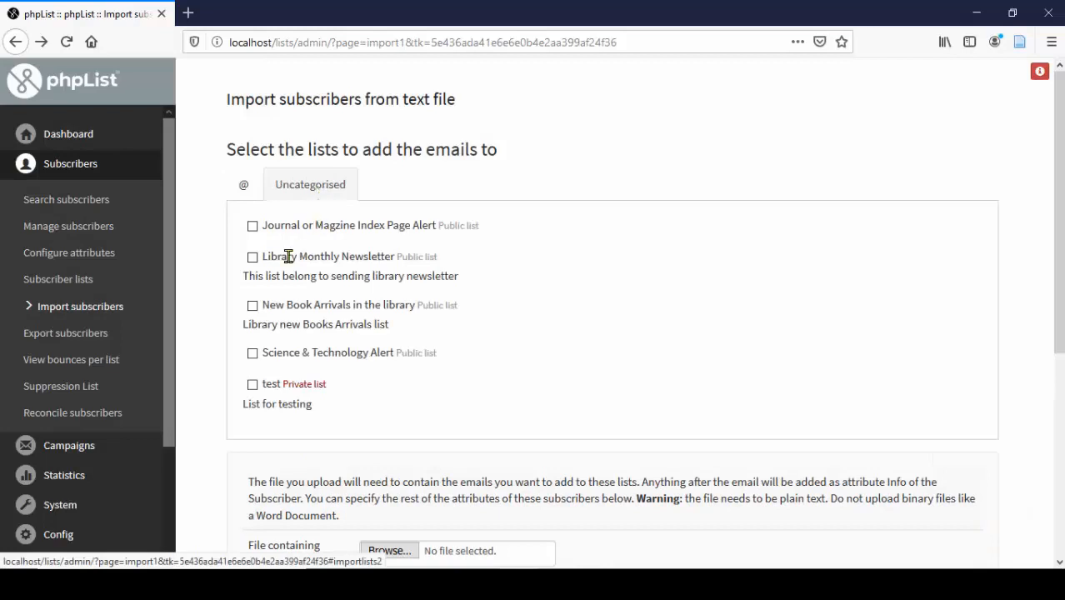
click(252, 258)
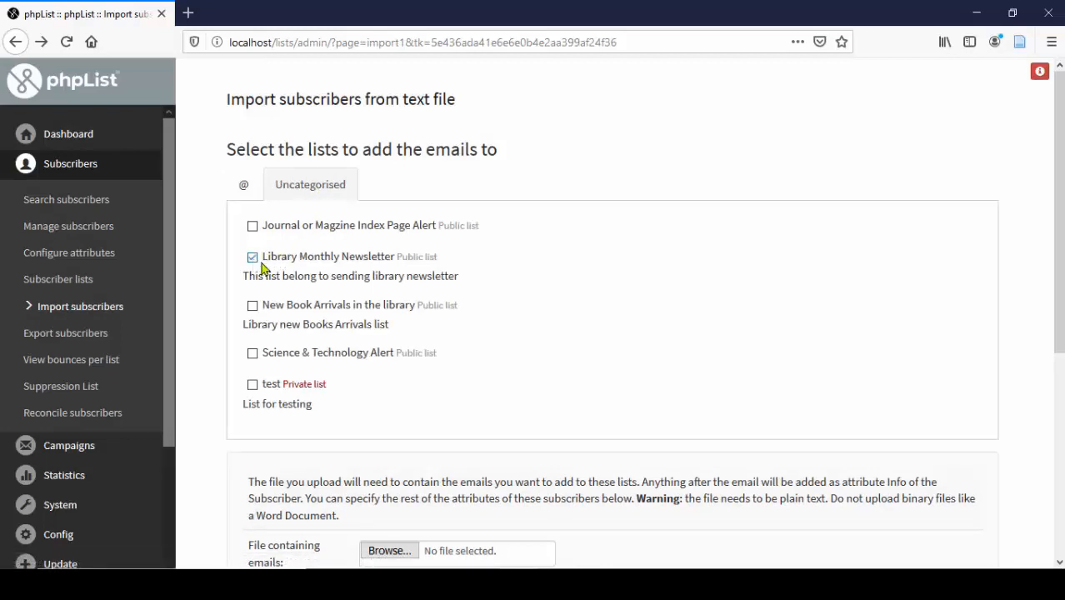
scroll(430, 297, down, 3)
scroll(432, 297, down, 4)
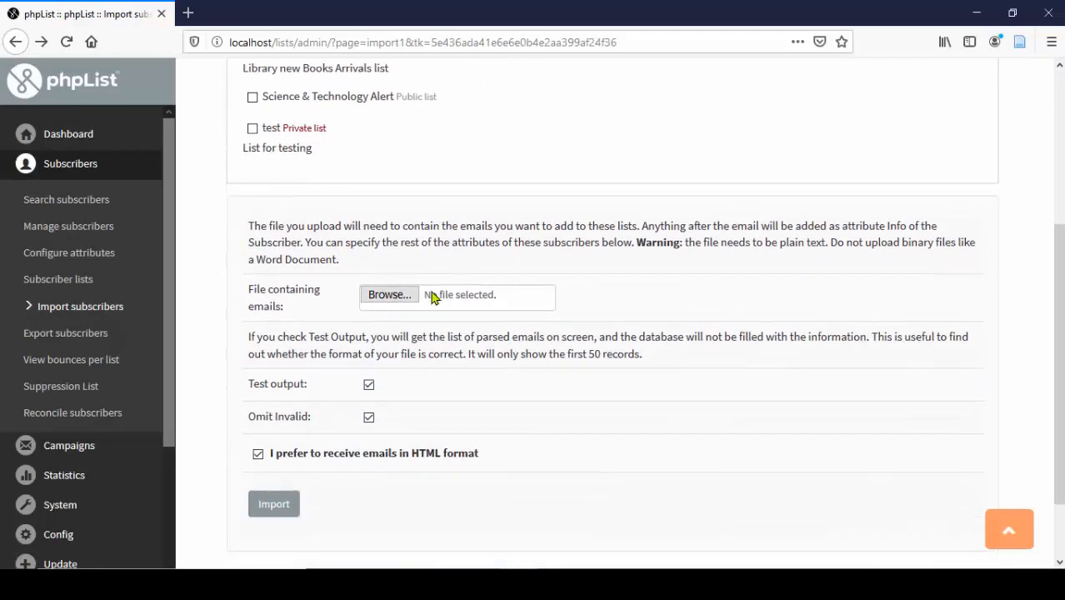
- Upload 'import with plain text final' with Test output off, then view the Subscriber lists
click(383, 221)
click(251, 175)
click(392, 349)
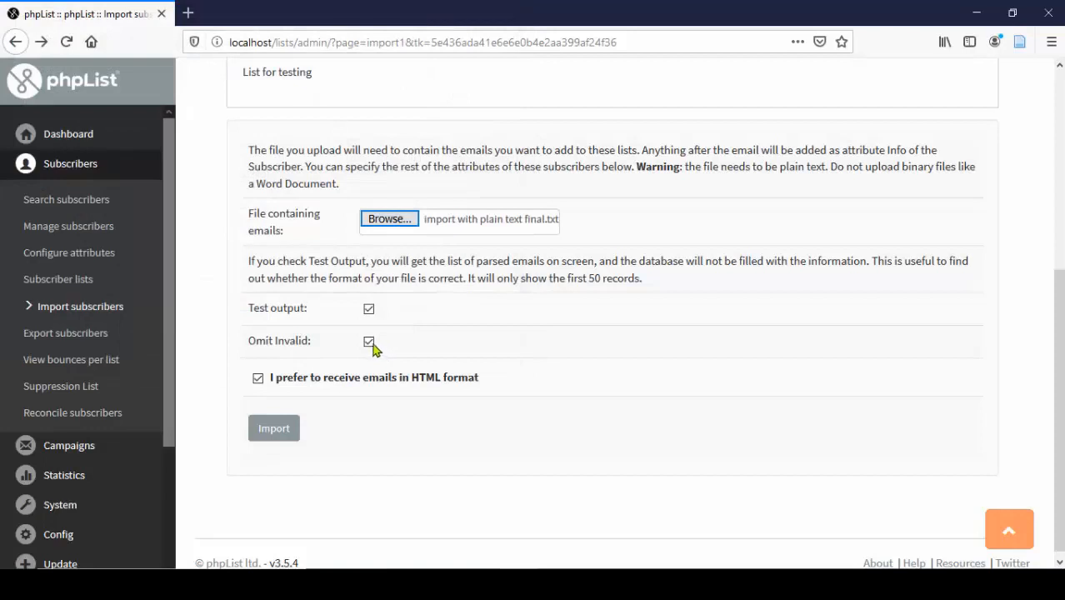
click(368, 310)
scroll(286, 454, down, 1)
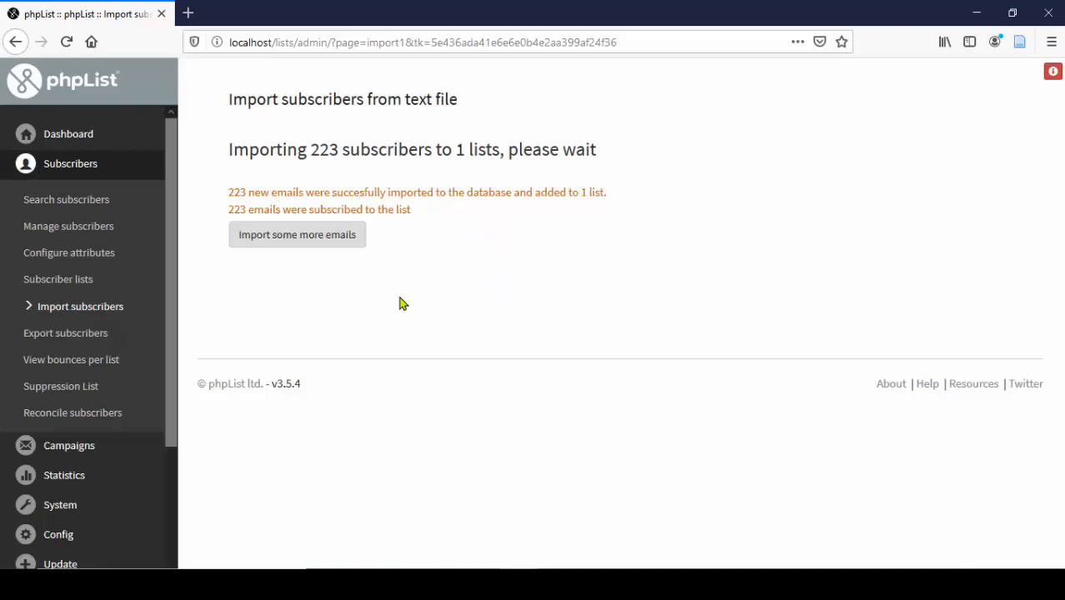
click(78, 281)
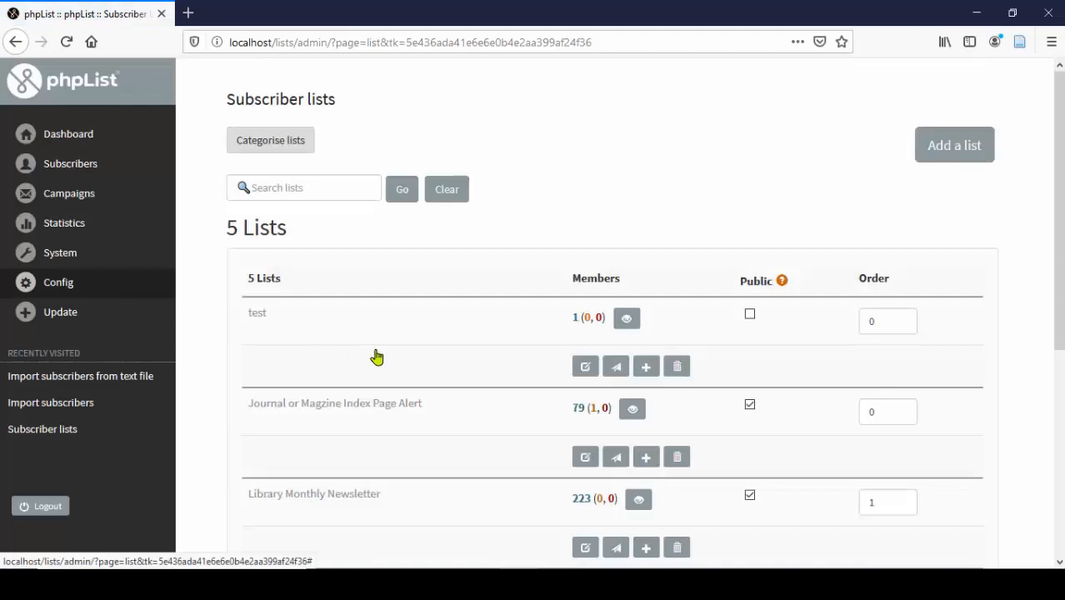
- Highlight the Library Monthly Newsletter name and its 223 member count
scroll(377, 357, down, 3)
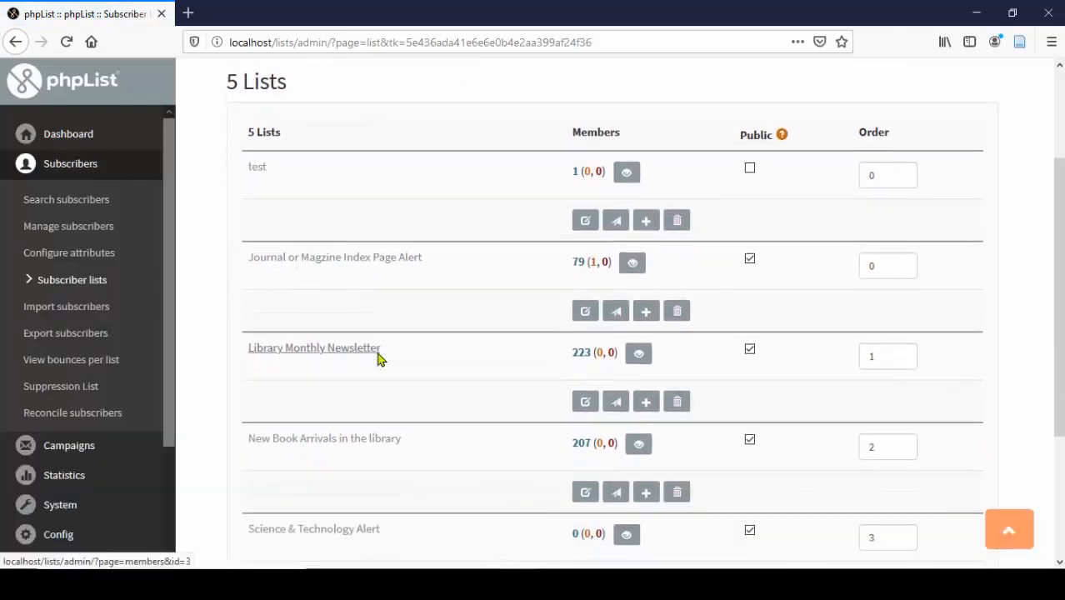
drag(386, 358, 237, 353)
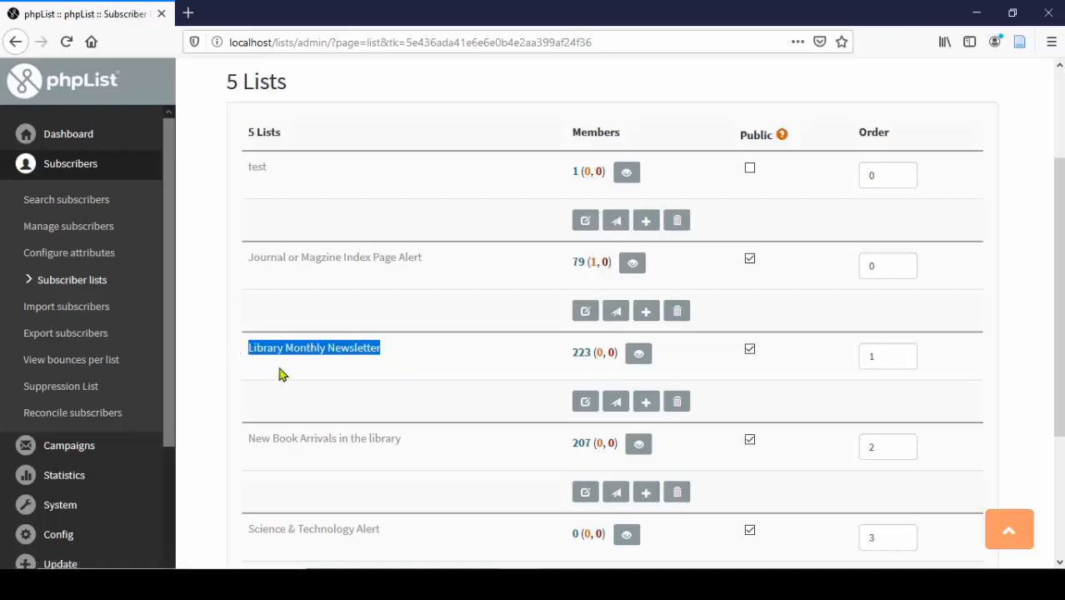
click(568, 367)
drag(571, 354, 591, 352)
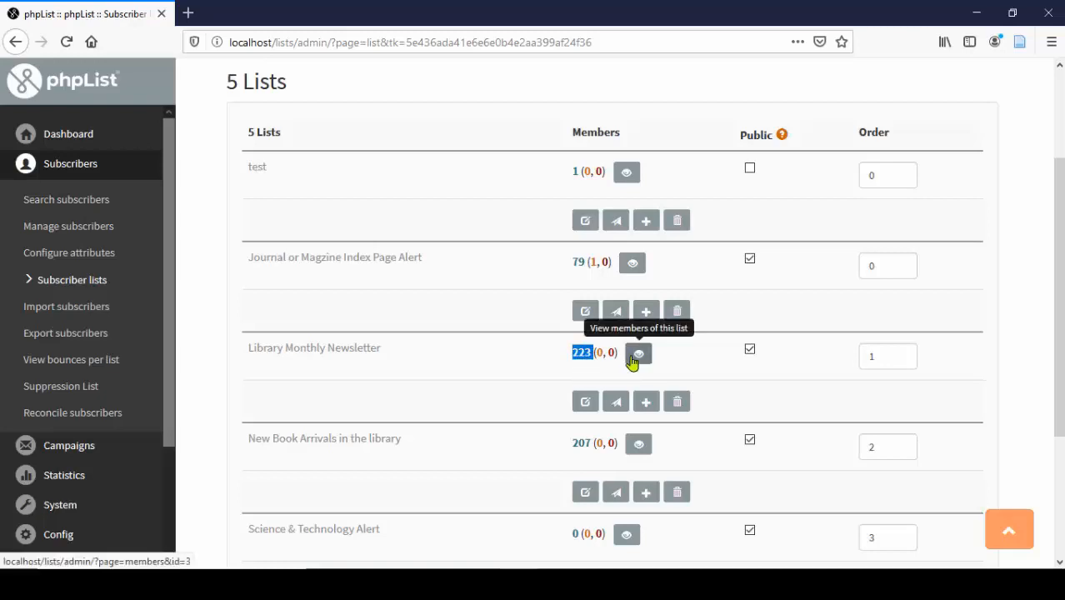
- Open the Library Monthly Newsletter members page and scroll through its 223 subscribers
click(631, 360)
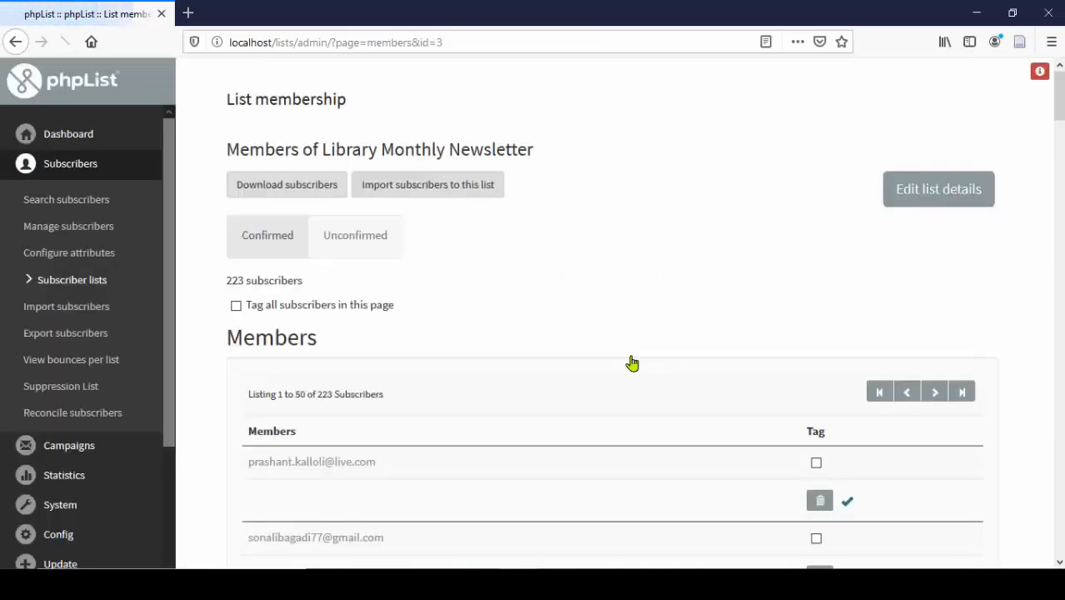
scroll(544, 357, down, 2)
scroll(470, 340, down, 4)
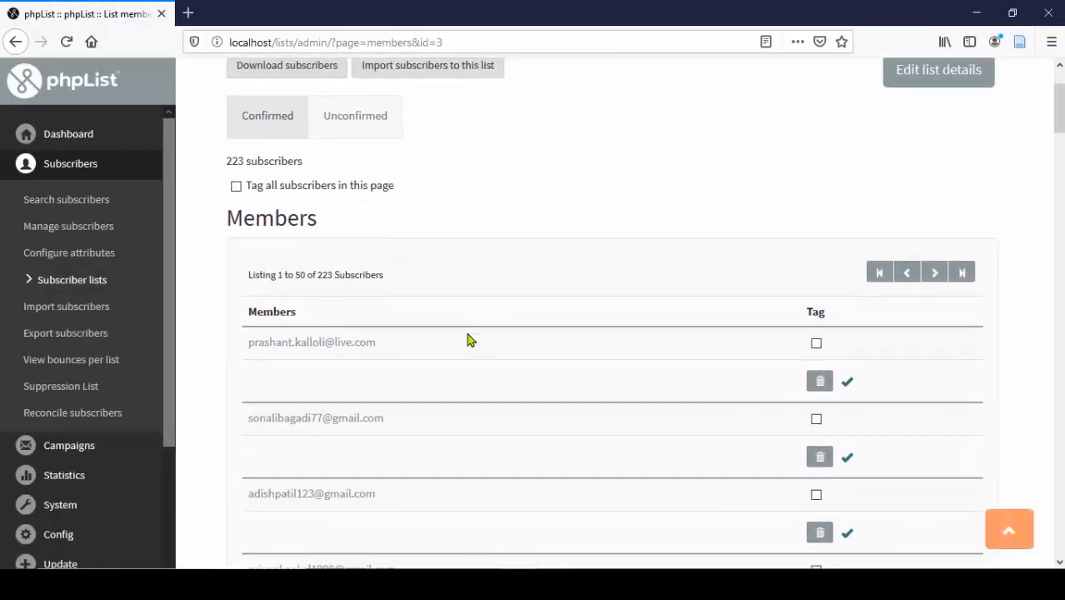
scroll(492, 336, down, 5)
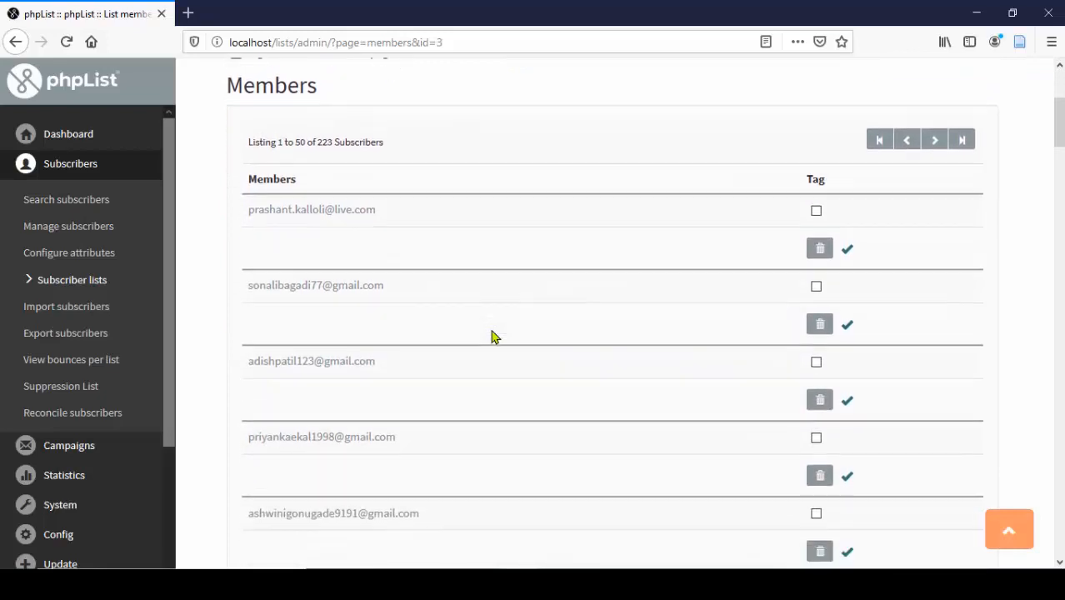
scroll(492, 337, down, 7)
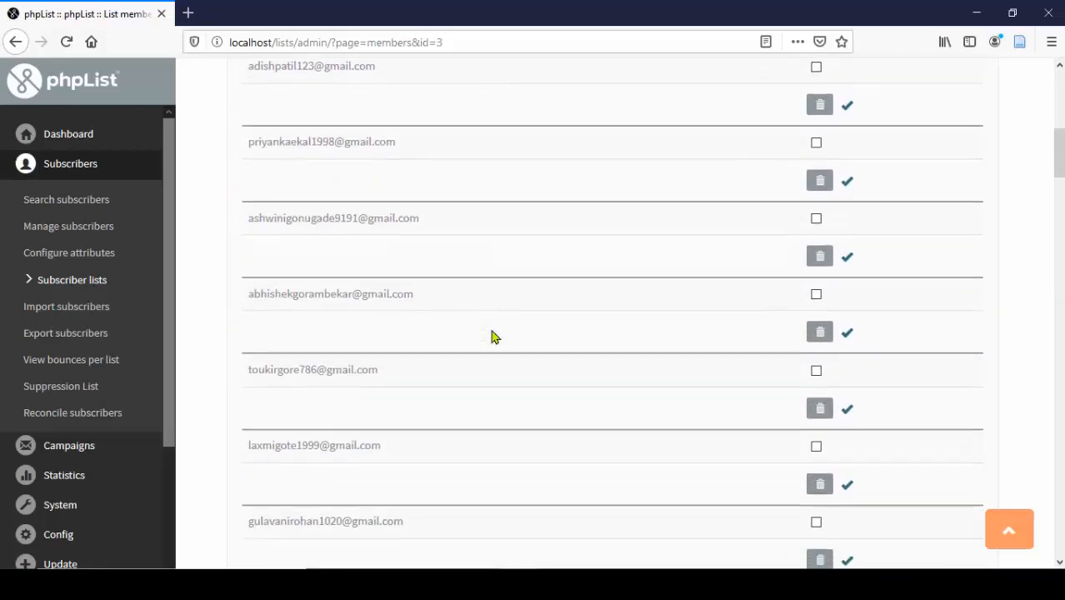
scroll(491, 337, down, 8)
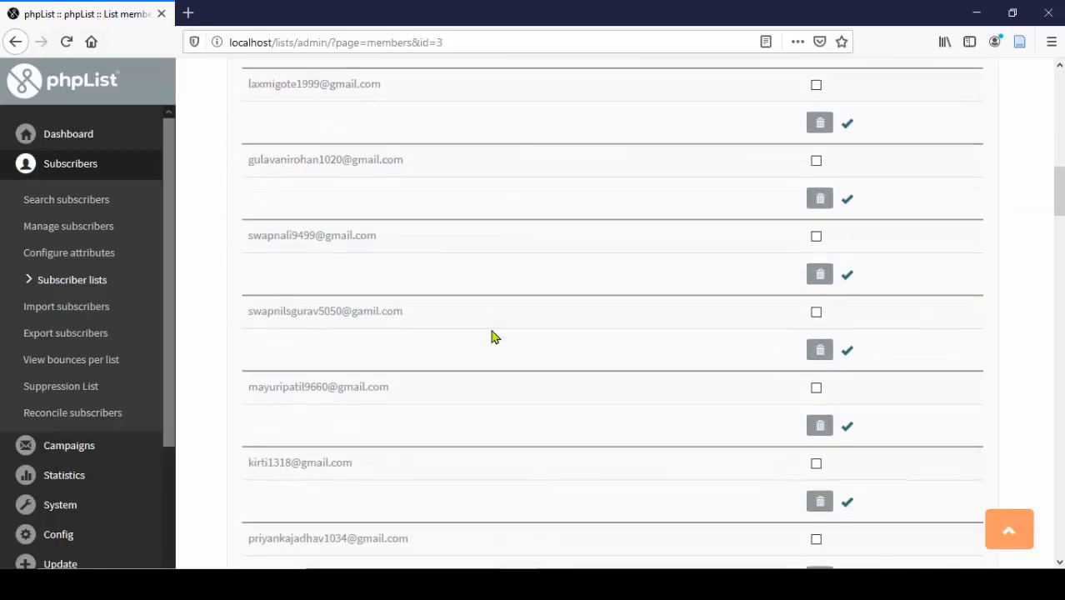
scroll(491, 337, down, 6)
scroll(491, 336, up, 6)
scroll(491, 337, up, 12)
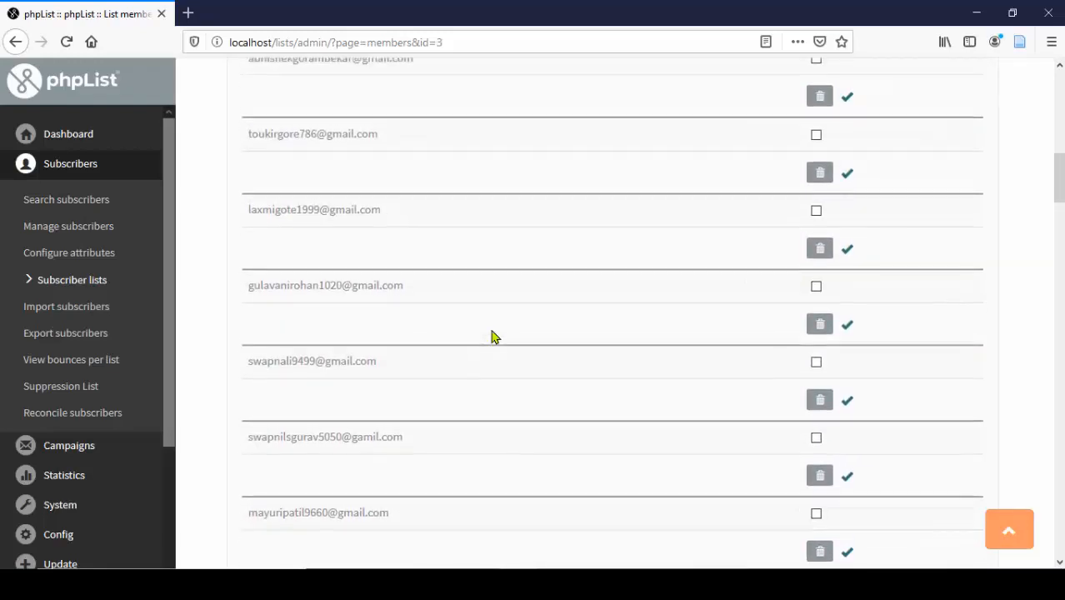
scroll(492, 336, up, 2)
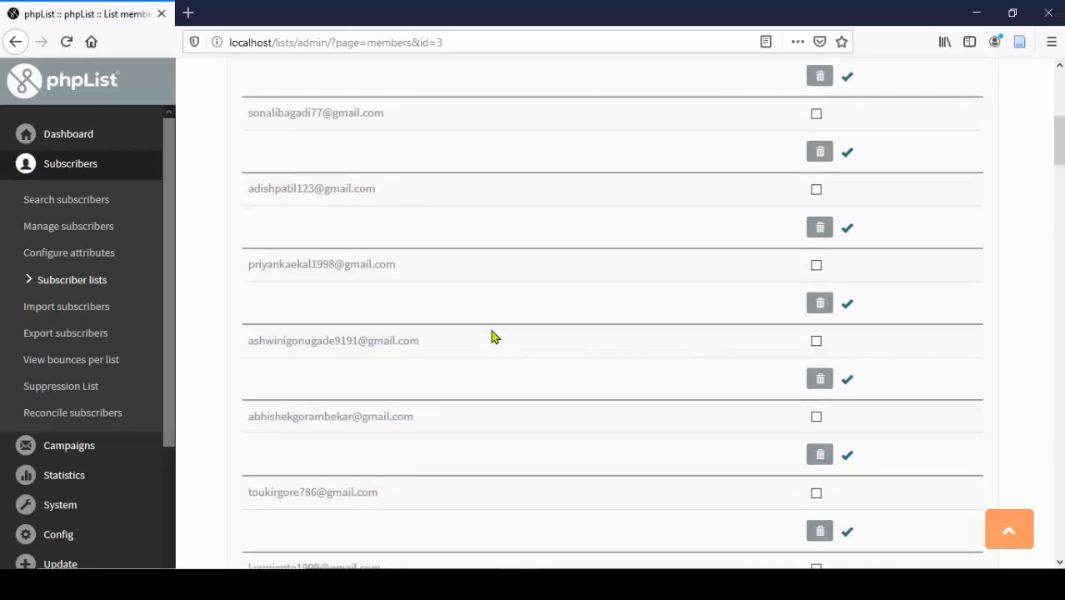
scroll(492, 337, up, 6)
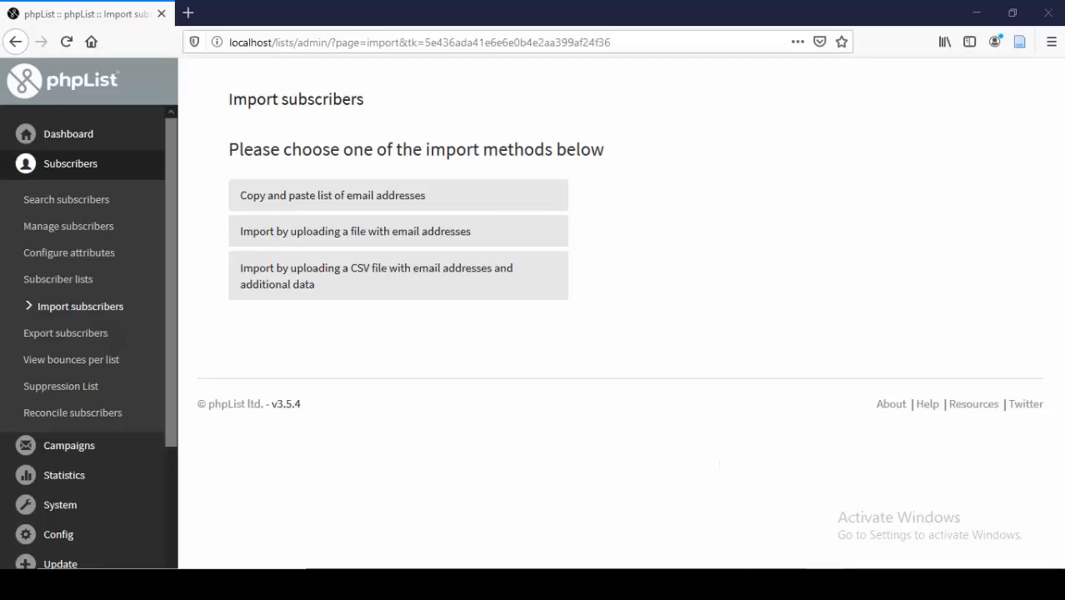
- Bring the 'Import with CSV' Excel workbook to the front
mouse_move(750, 585)
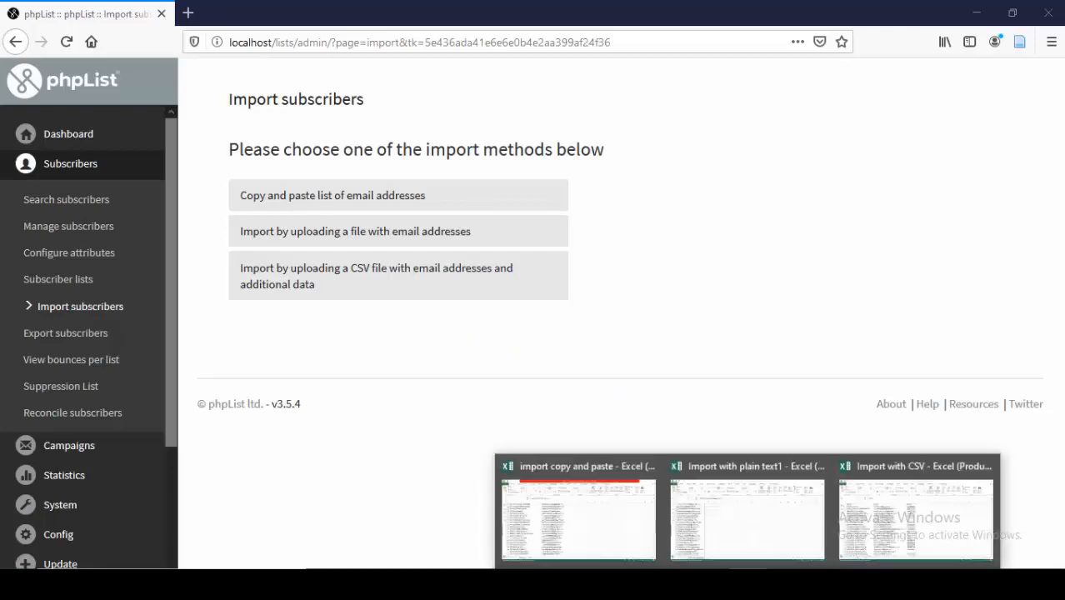
click(883, 509)
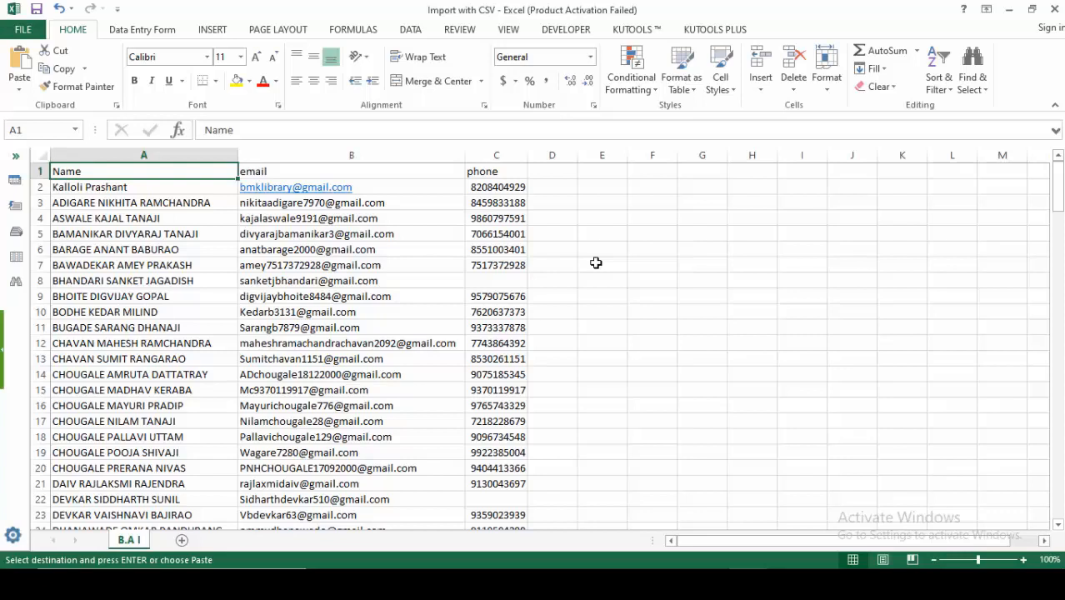
- Save the sheet as CSV (Comma delimited) named 'Import with CSV final', then return to Firefox
click(25, 31)
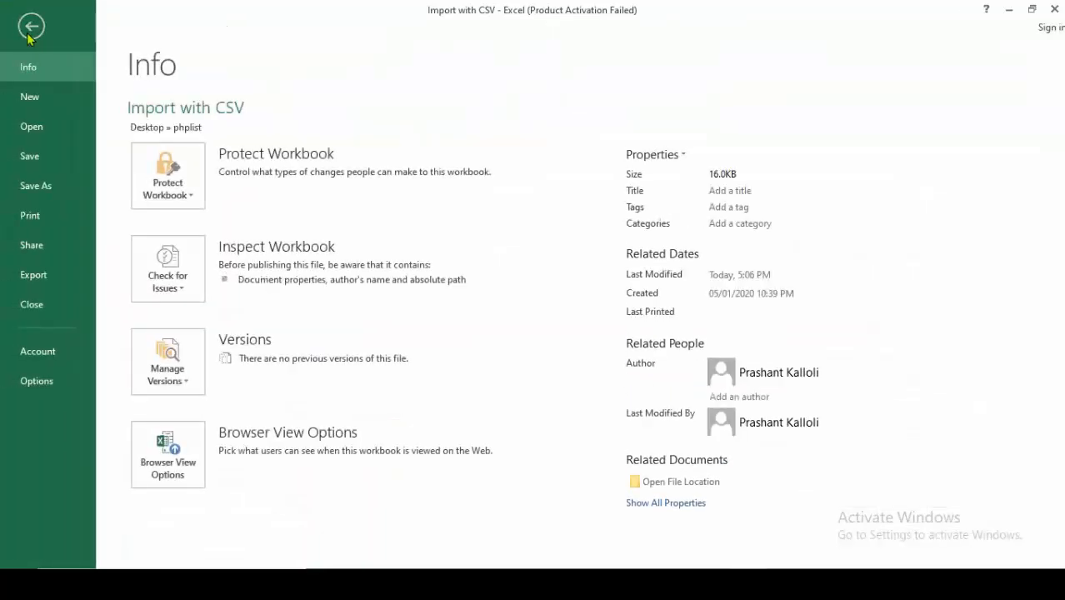
click(42, 187)
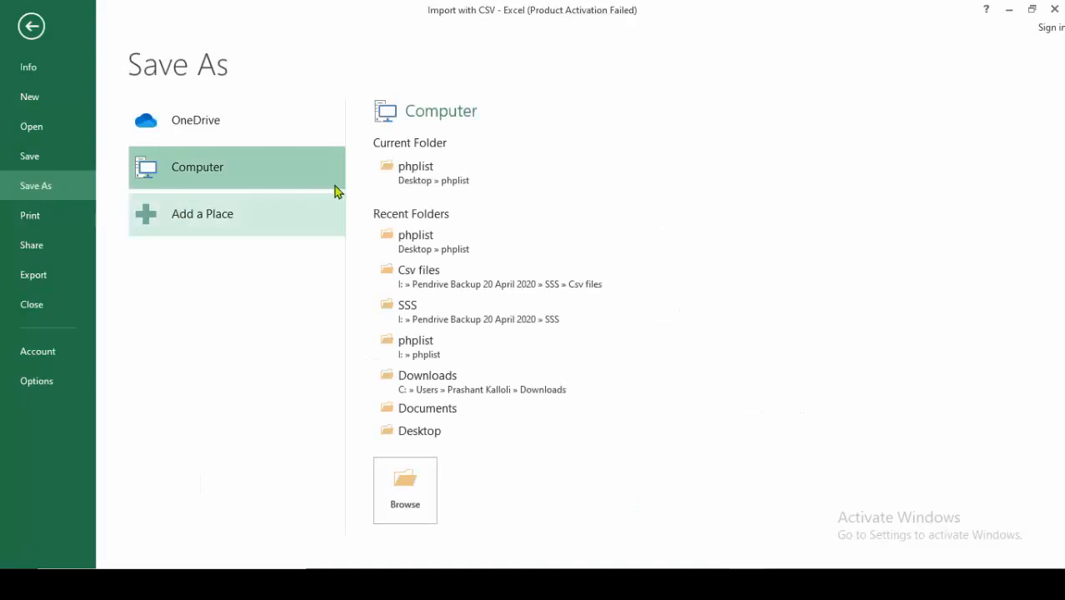
click(387, 179)
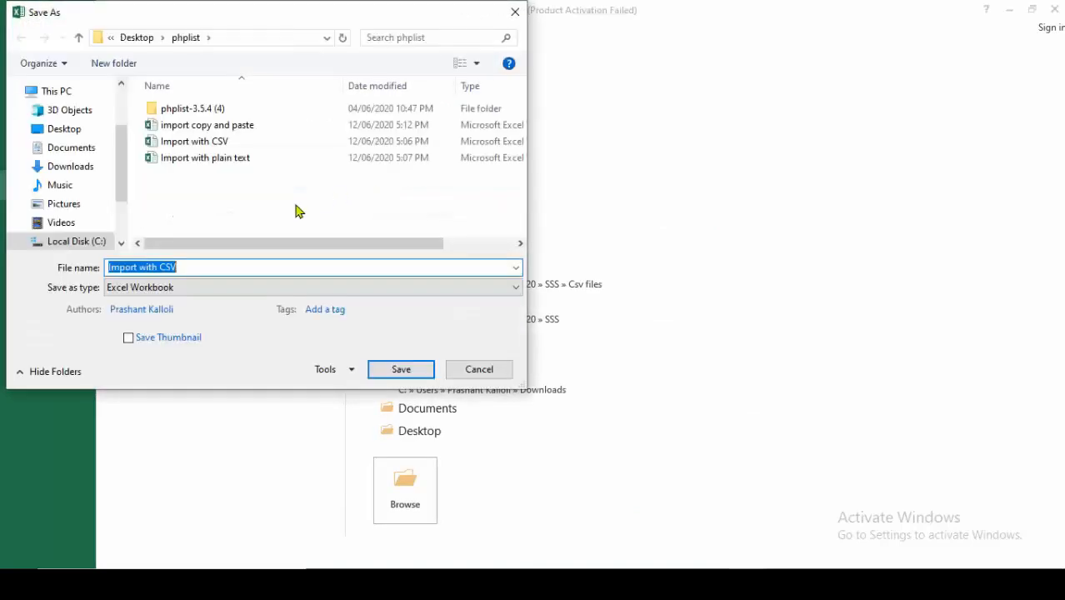
click(127, 292)
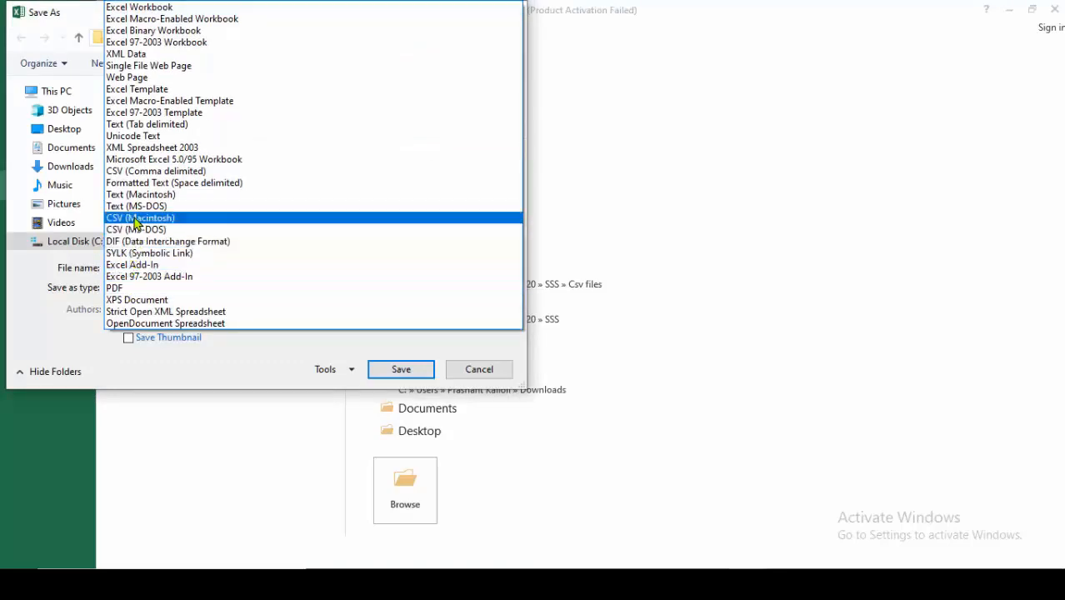
click(131, 171)
double_click(204, 268)
click(204, 267)
text(final)
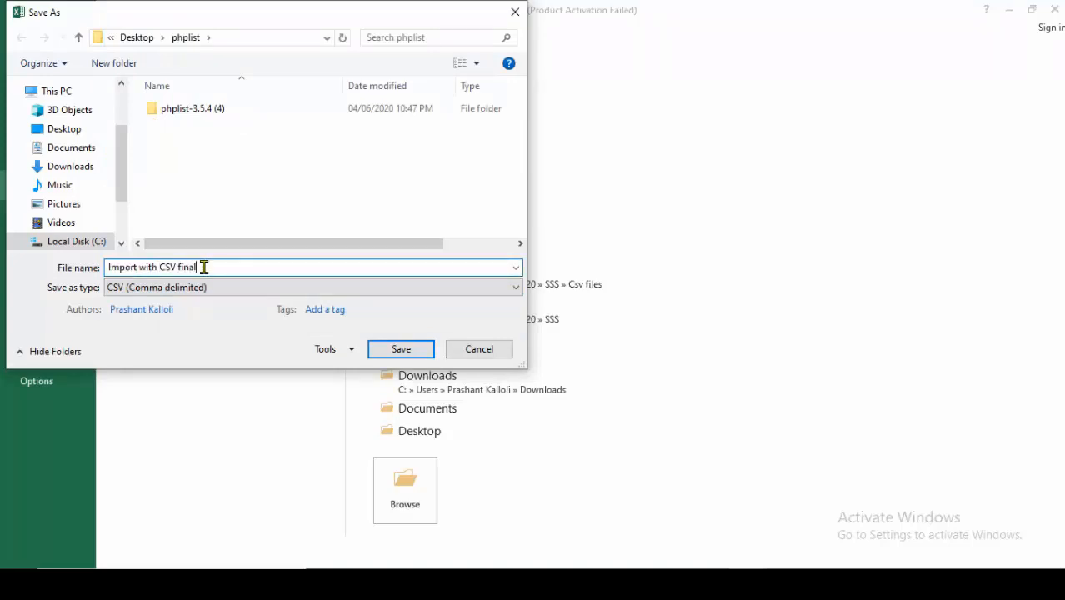
click(401, 349)
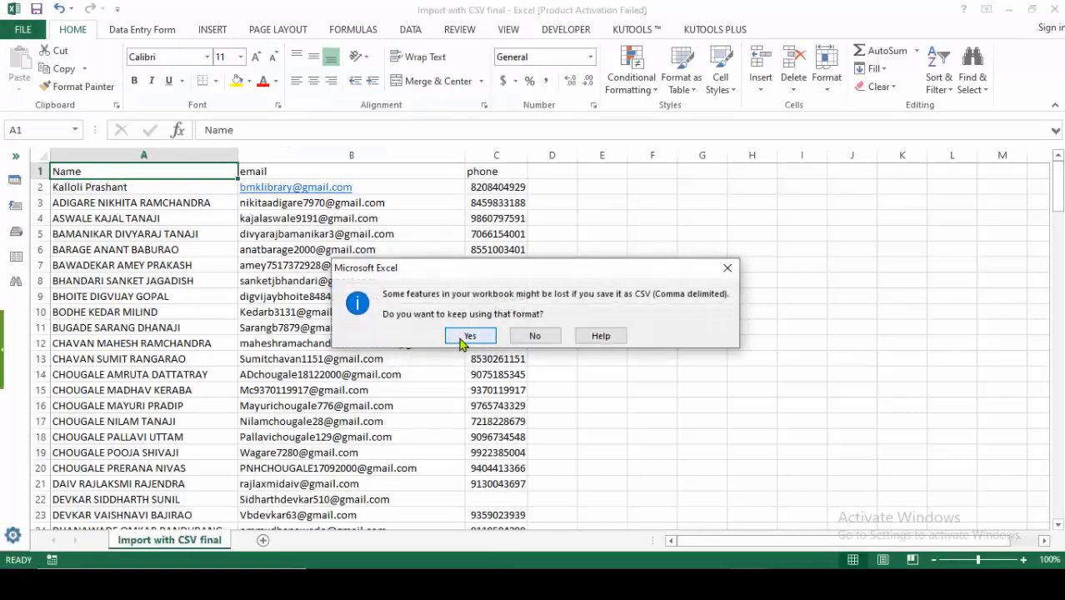
click(460, 337)
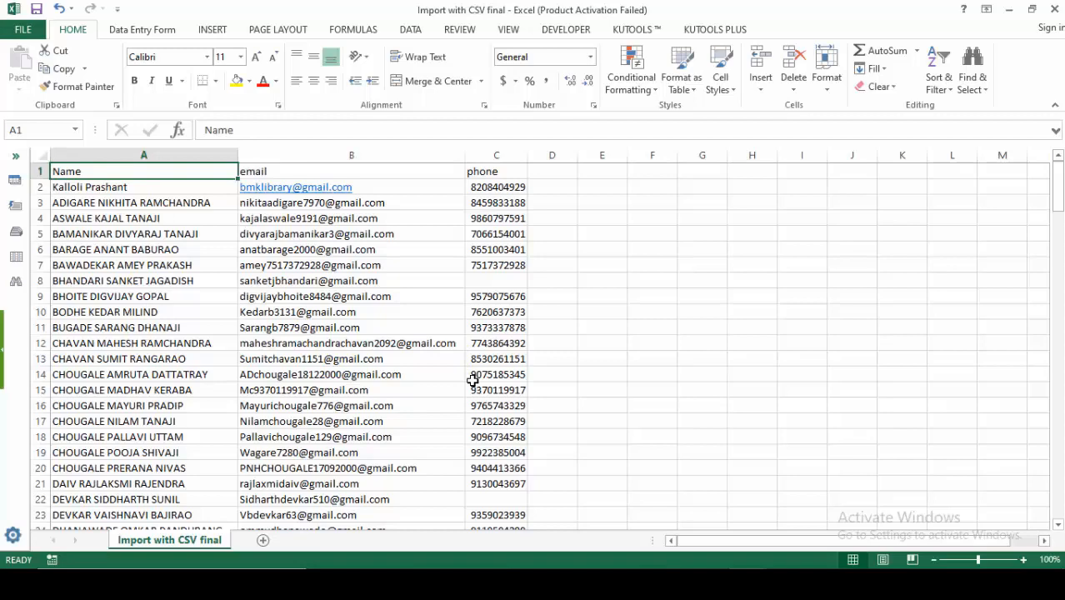
click(516, 567)
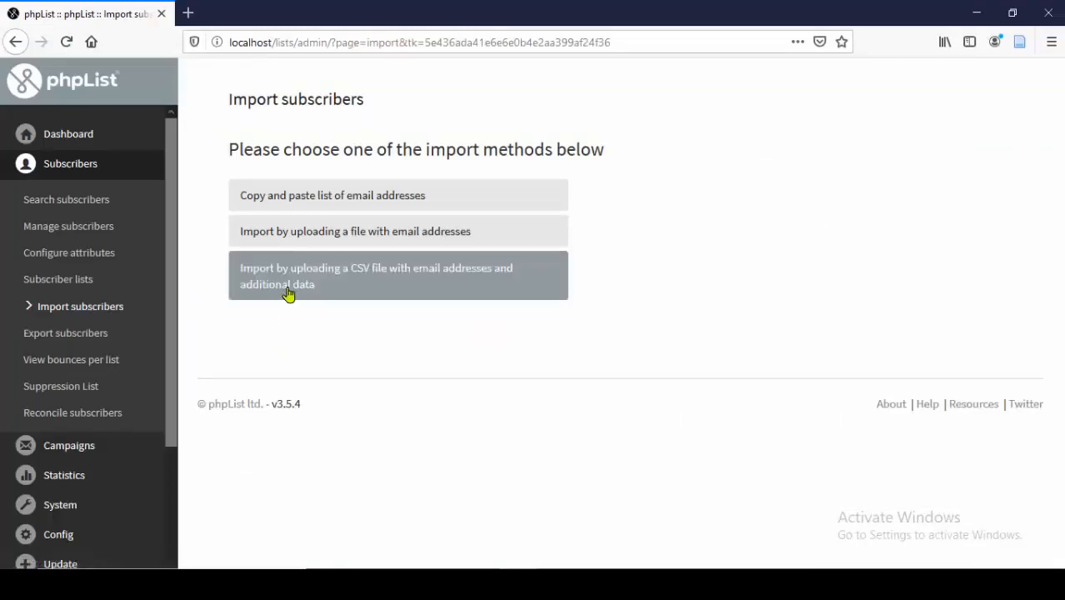
- Start a CSV-file import and tick Science & Technology Alert under Uncategorised
click(351, 275)
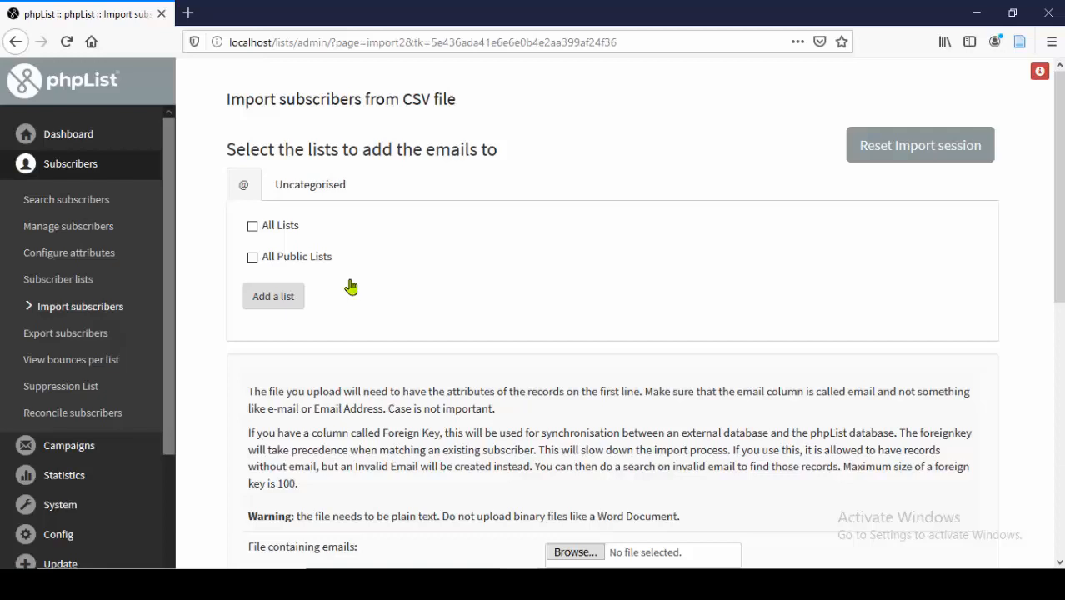
click(311, 191)
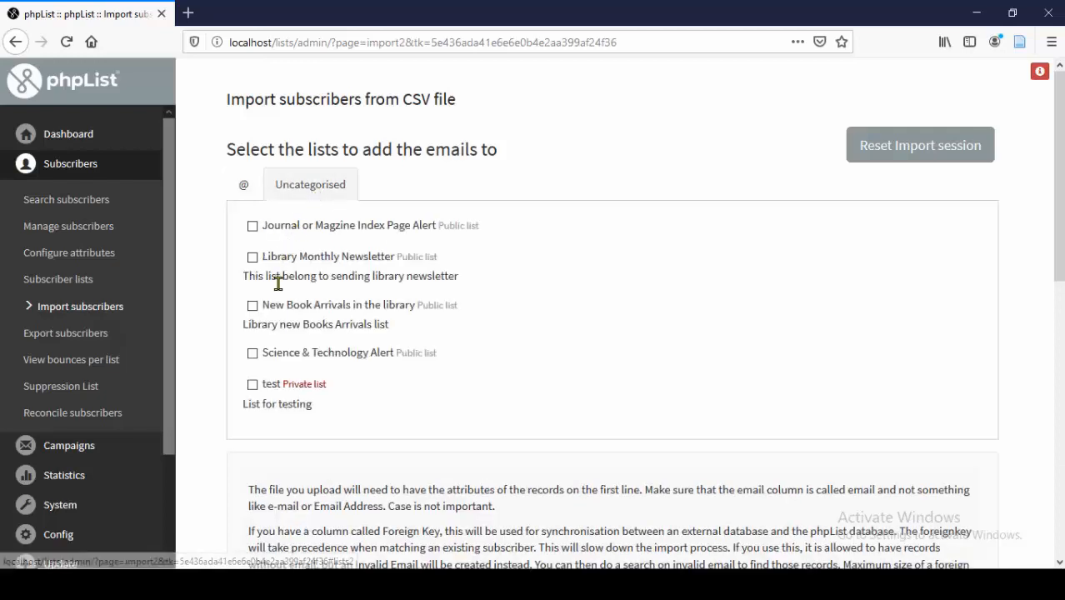
click(252, 353)
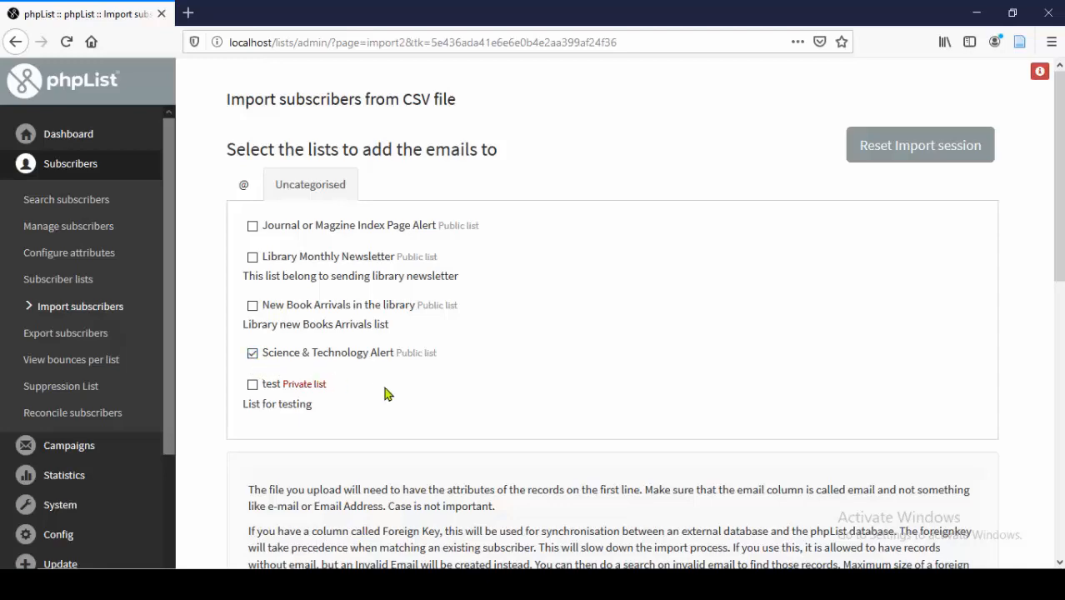
scroll(398, 393, down, 2)
scroll(399, 393, down, 3)
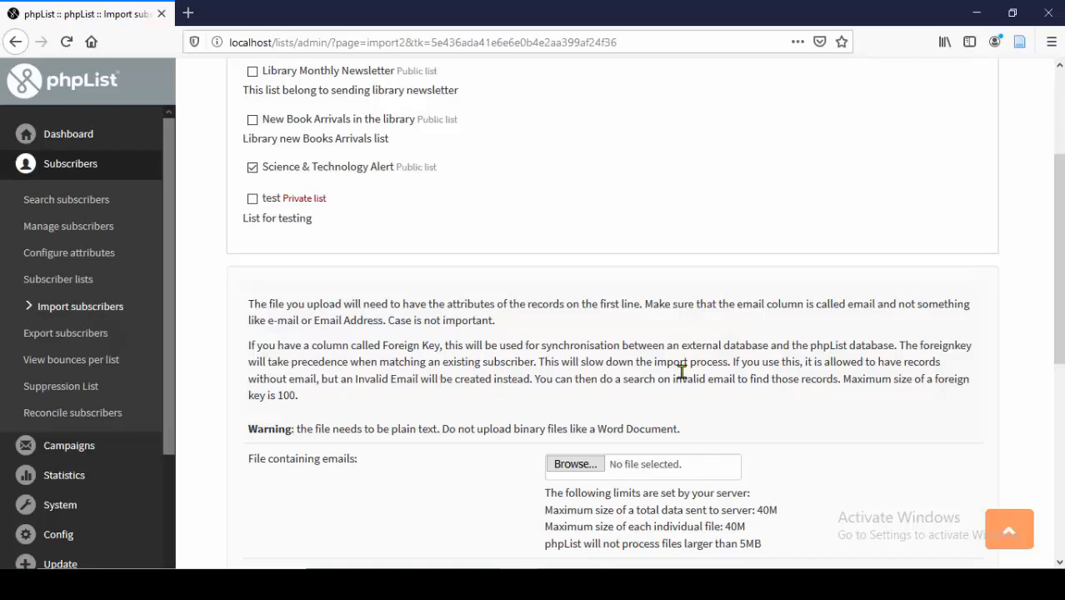
drag(646, 308, 873, 309)
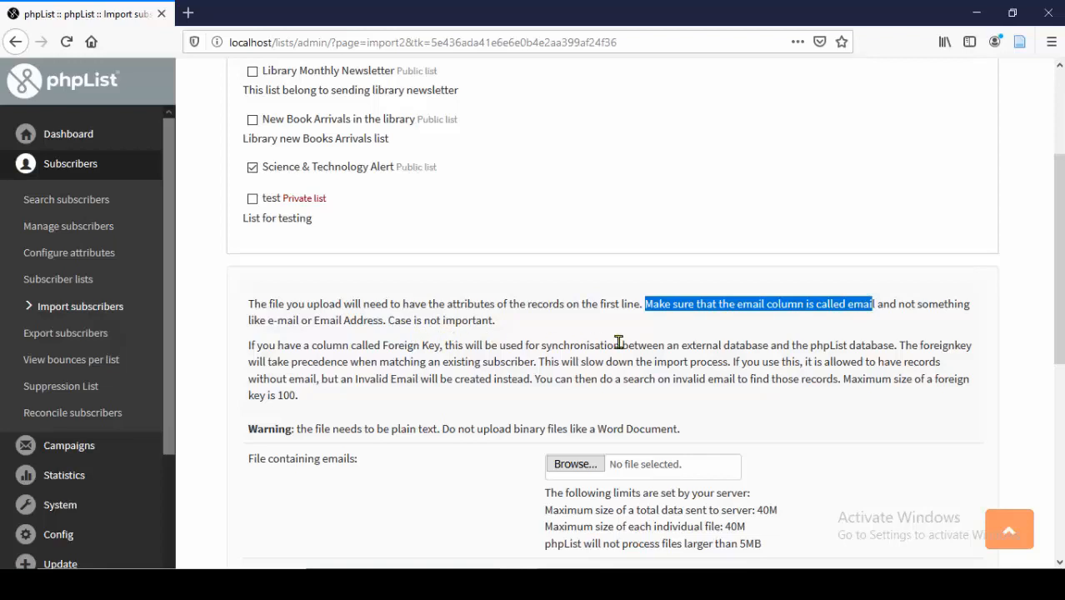
click(658, 340)
double_click(750, 303)
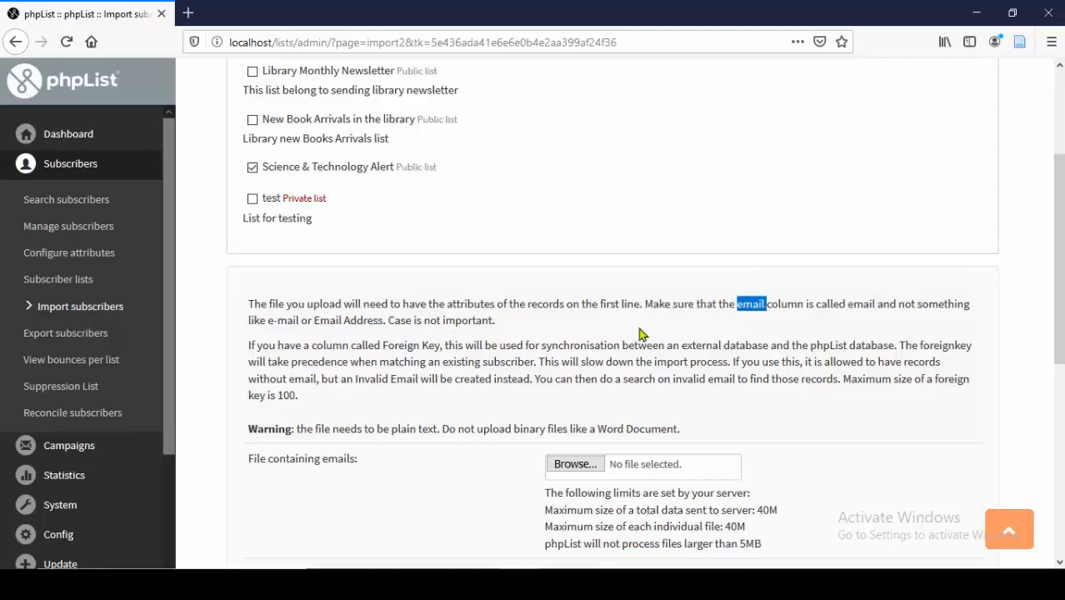
scroll(463, 348, down, 1)
scroll(418, 337, down, 1)
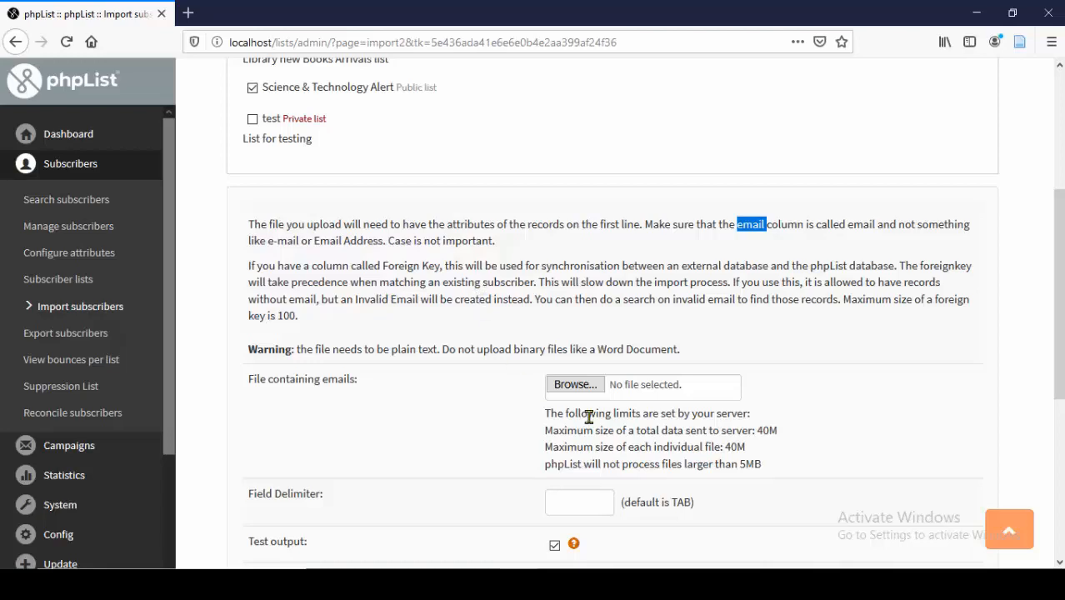
click(747, 583)
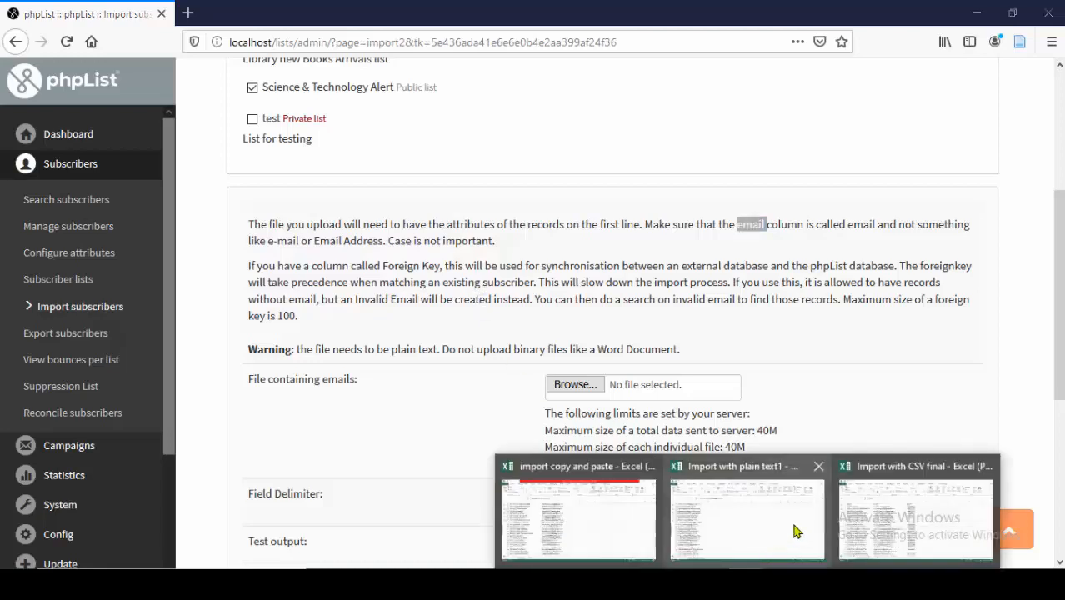
click(873, 508)
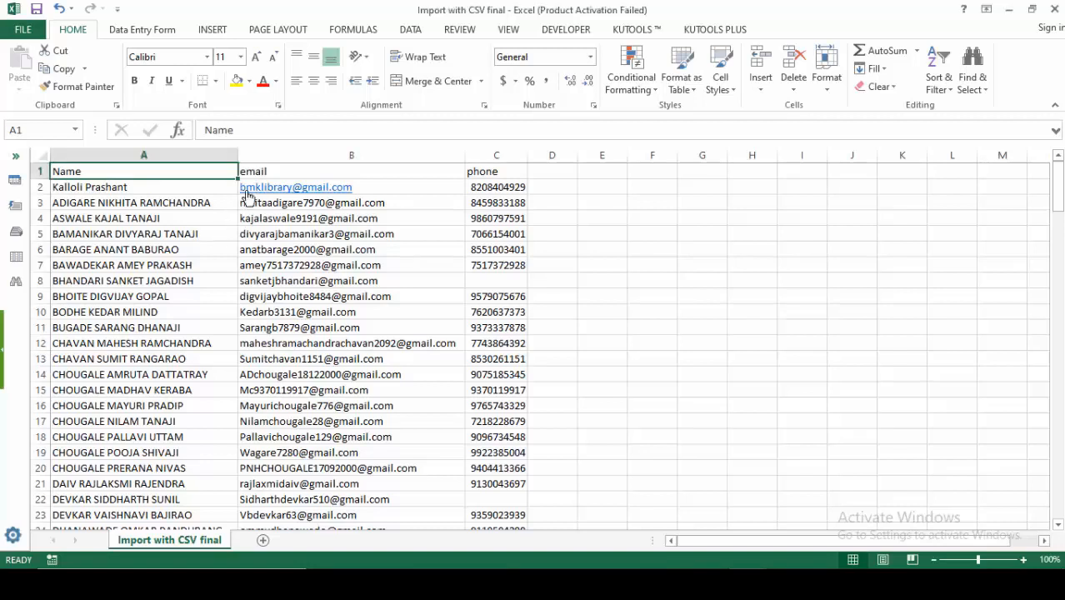
click(297, 172)
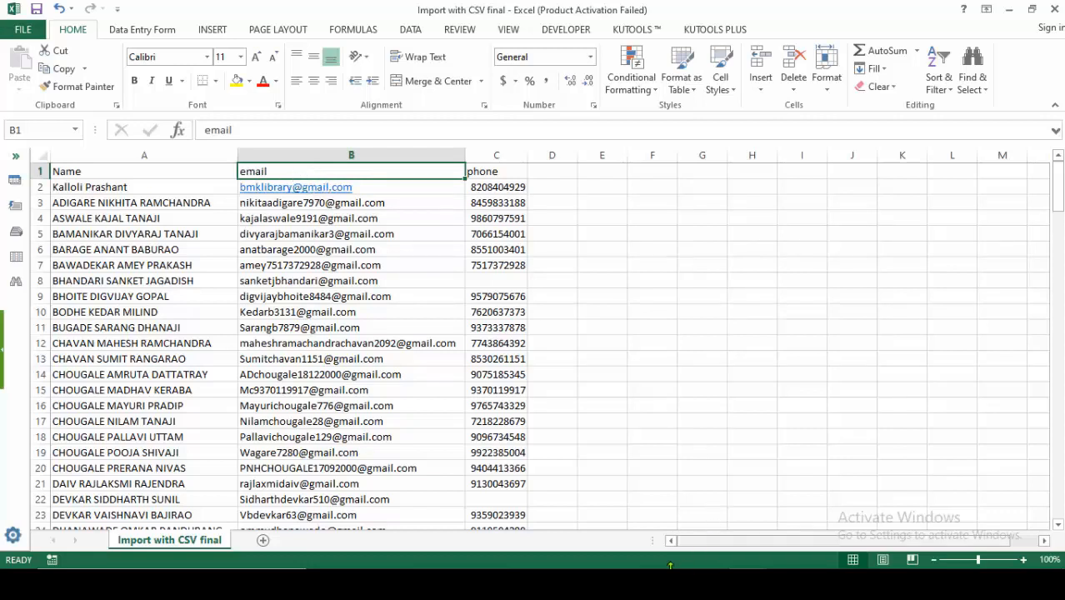
click(537, 584)
scroll(486, 404, down, 2)
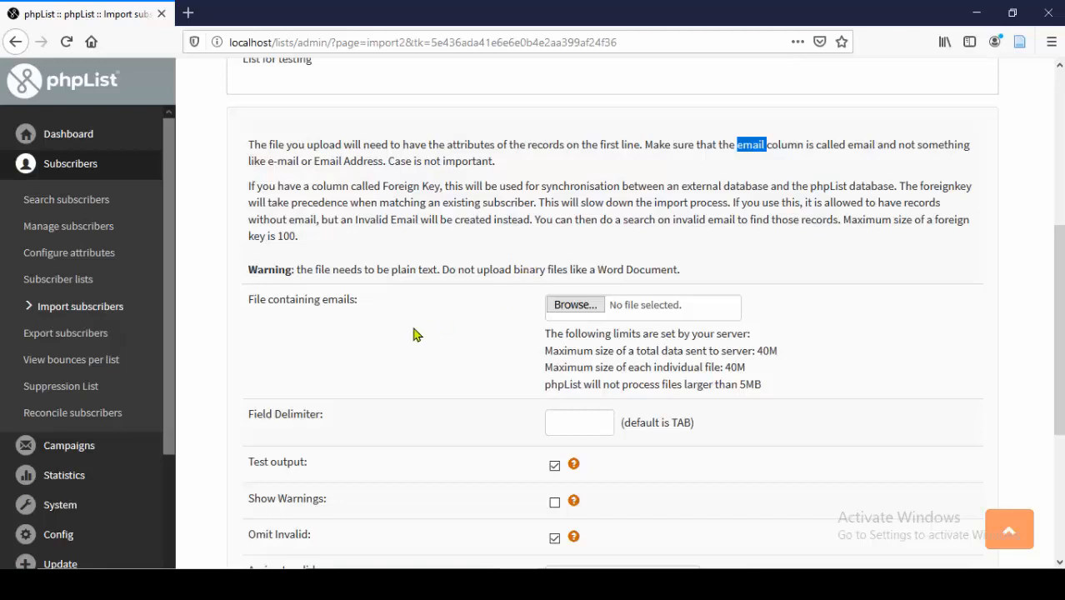
- Attach 'Import with CSV final' as the file to upload
scroll(416, 333, down, 2)
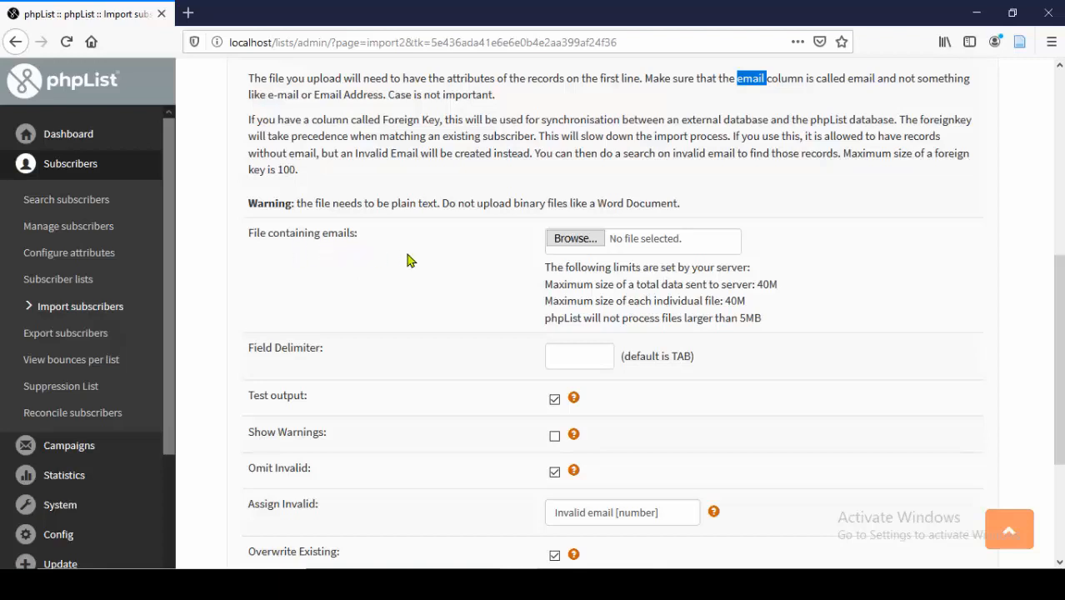
click(566, 243)
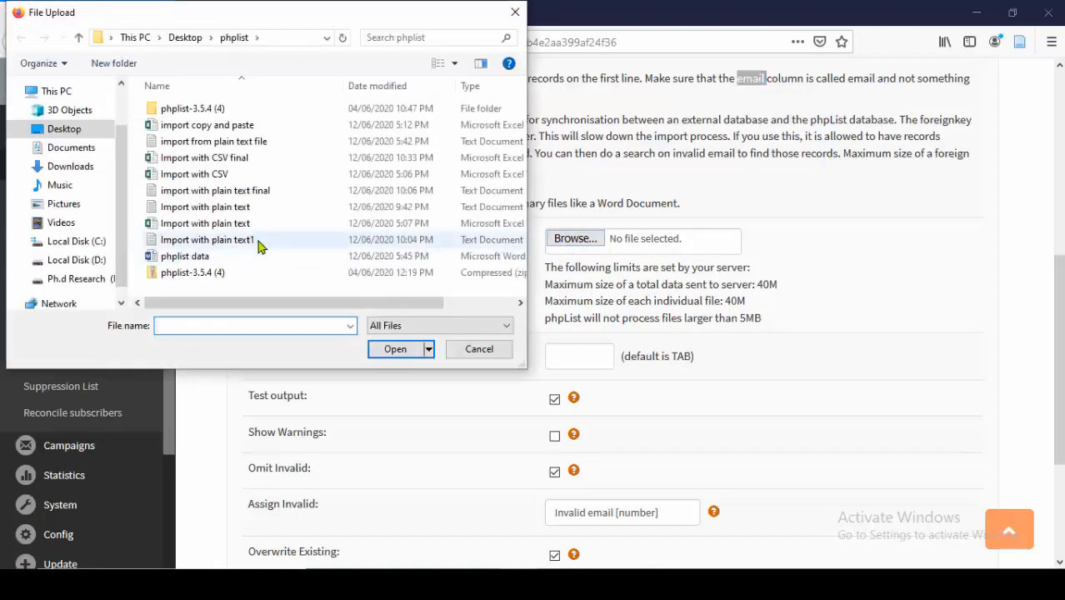
click(237, 164)
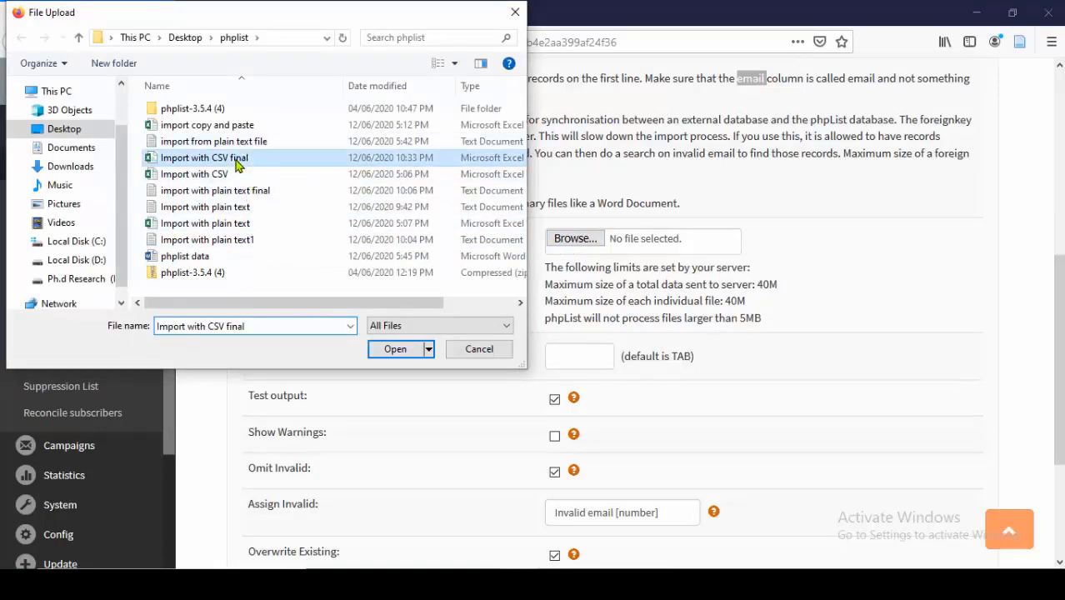
click(393, 349)
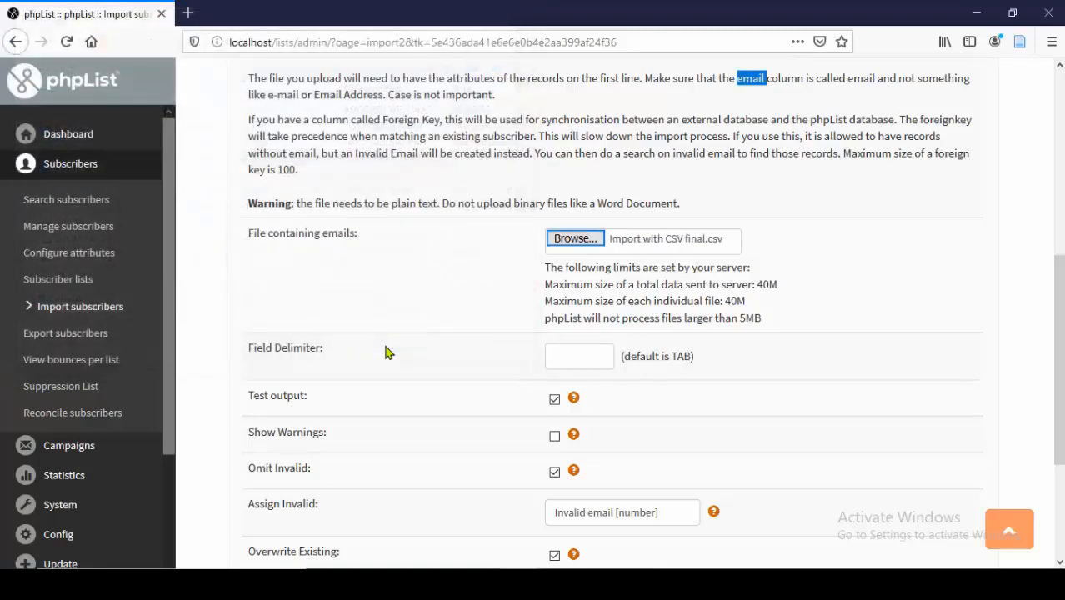
- Set the field delimiter to ',', enable Show Warnings, and submit the import
scroll(408, 313, down, 2)
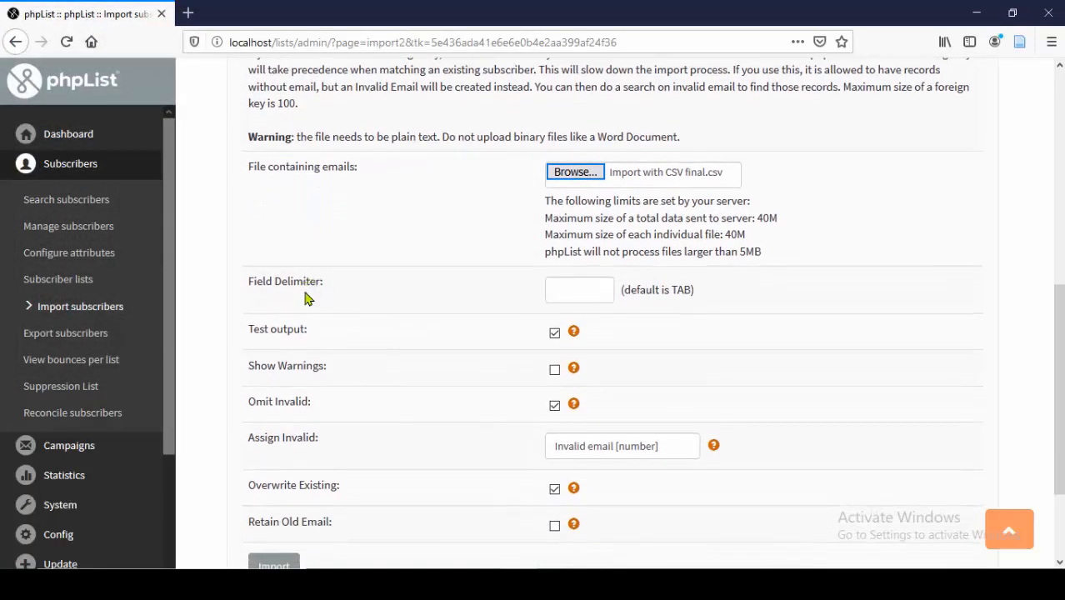
click(563, 302)
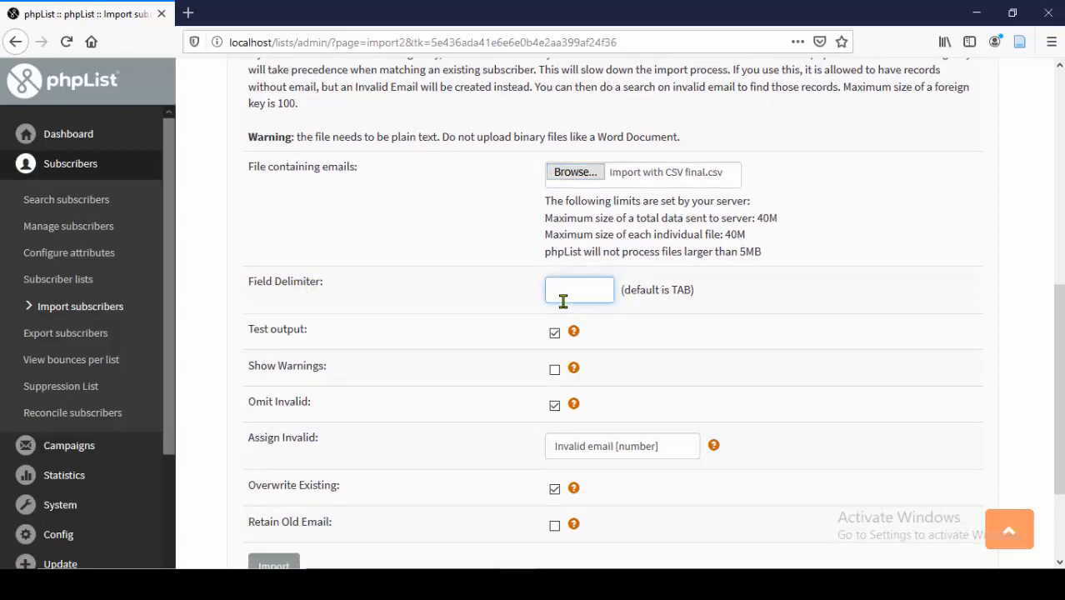
text(,)
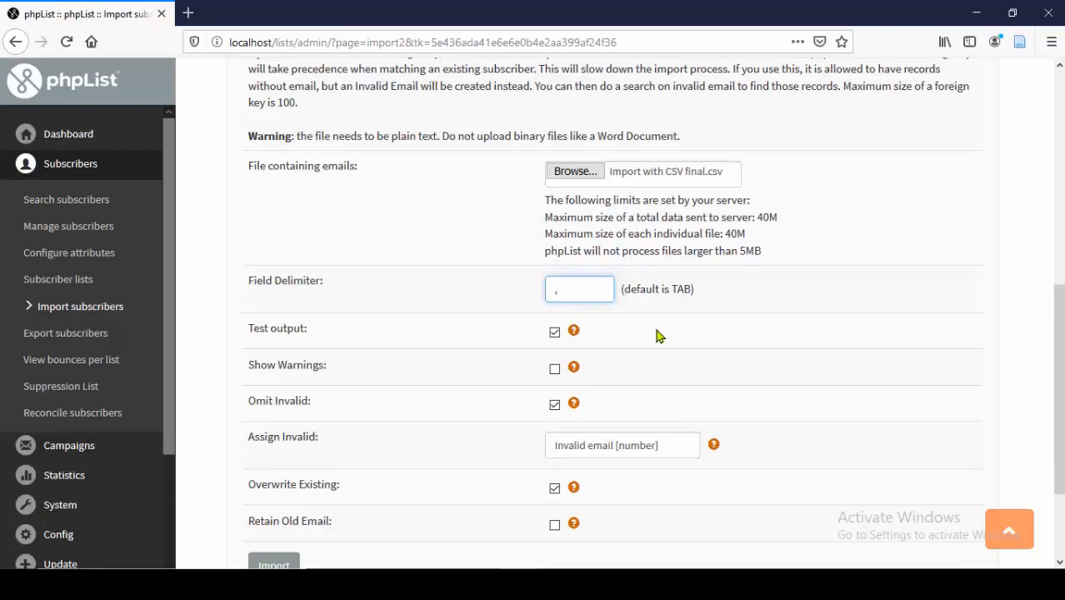
scroll(656, 336, down, 2)
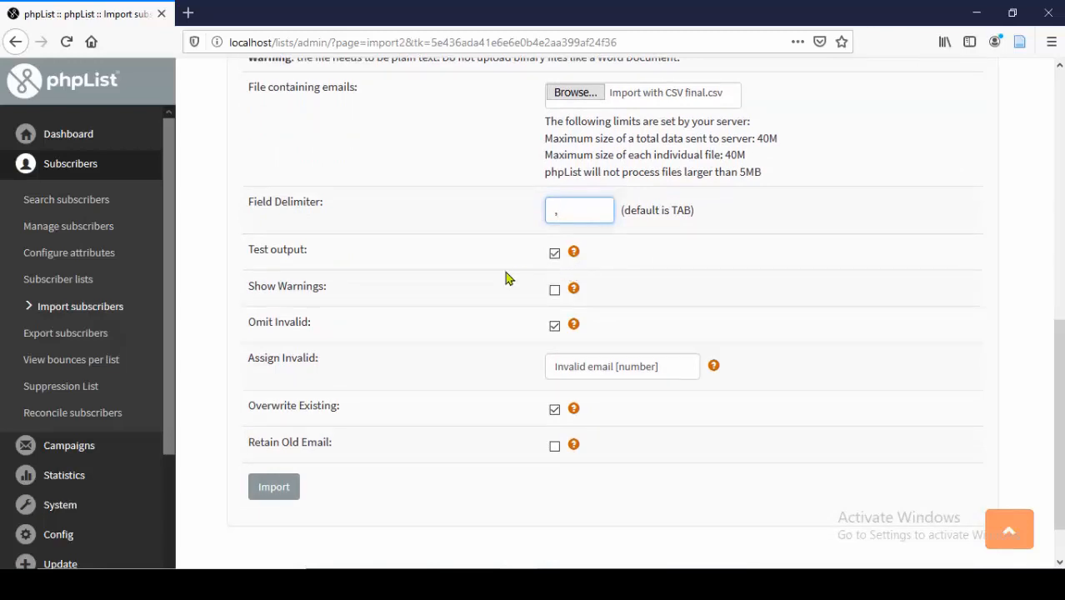
click(555, 291)
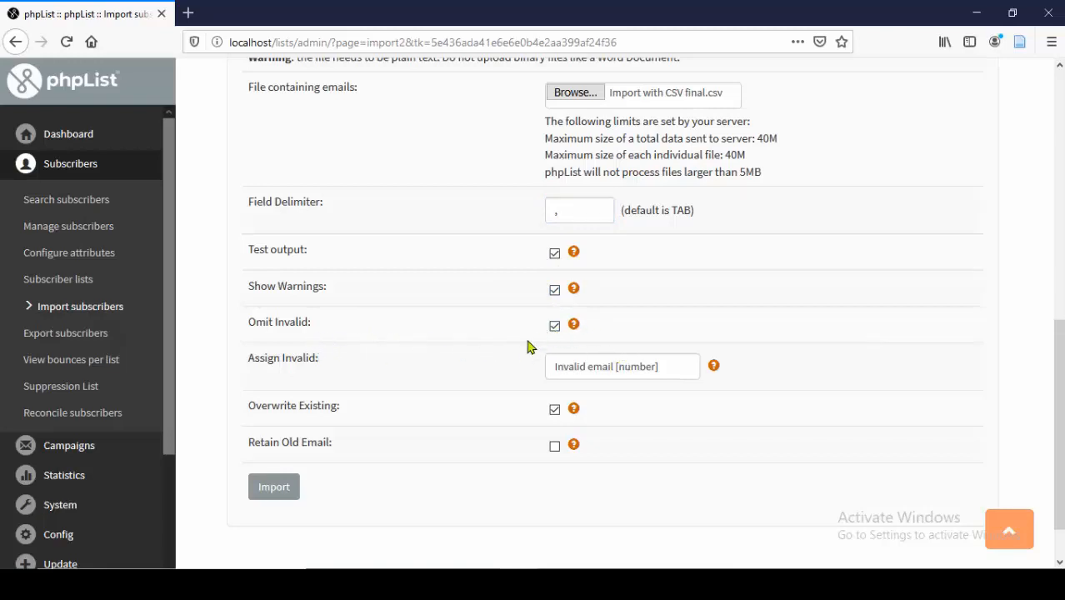
scroll(434, 364, down, 1)
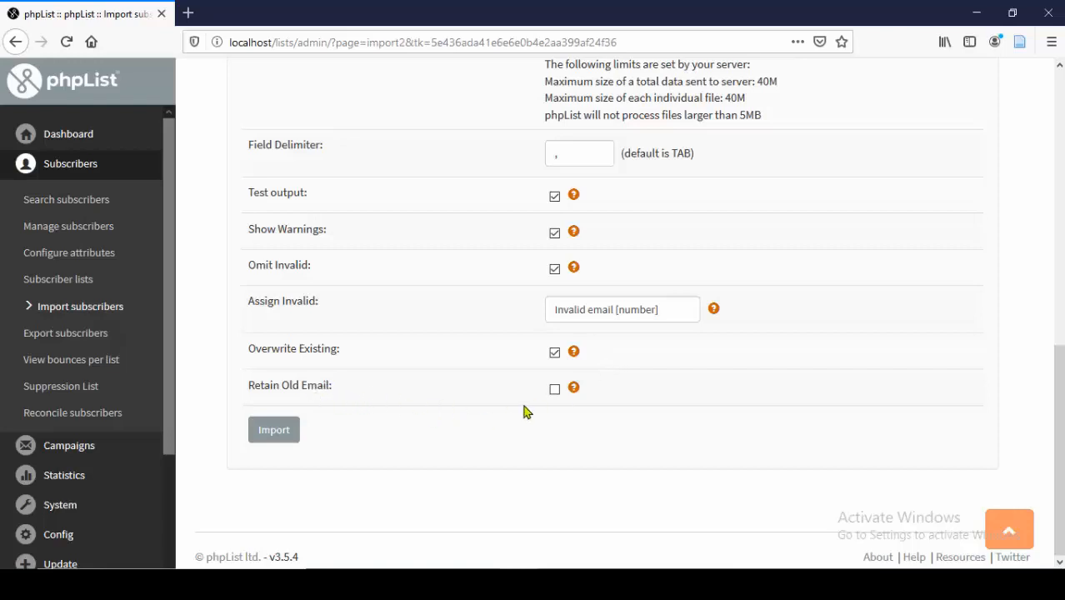
click(280, 437)
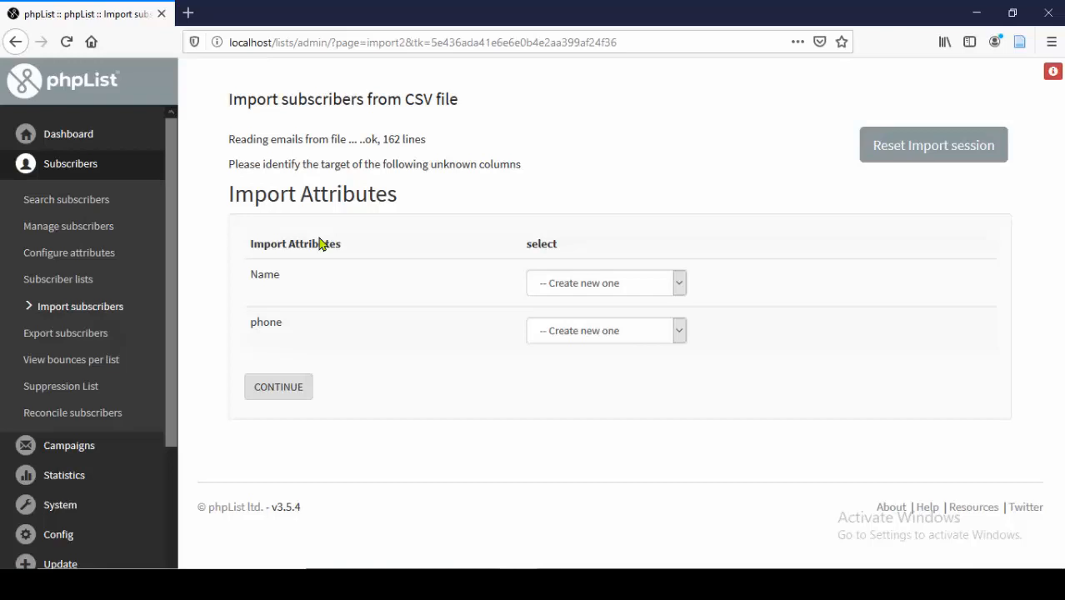
- Switch to the 'Import with CSV final' workbook in Excel
click(747, 584)
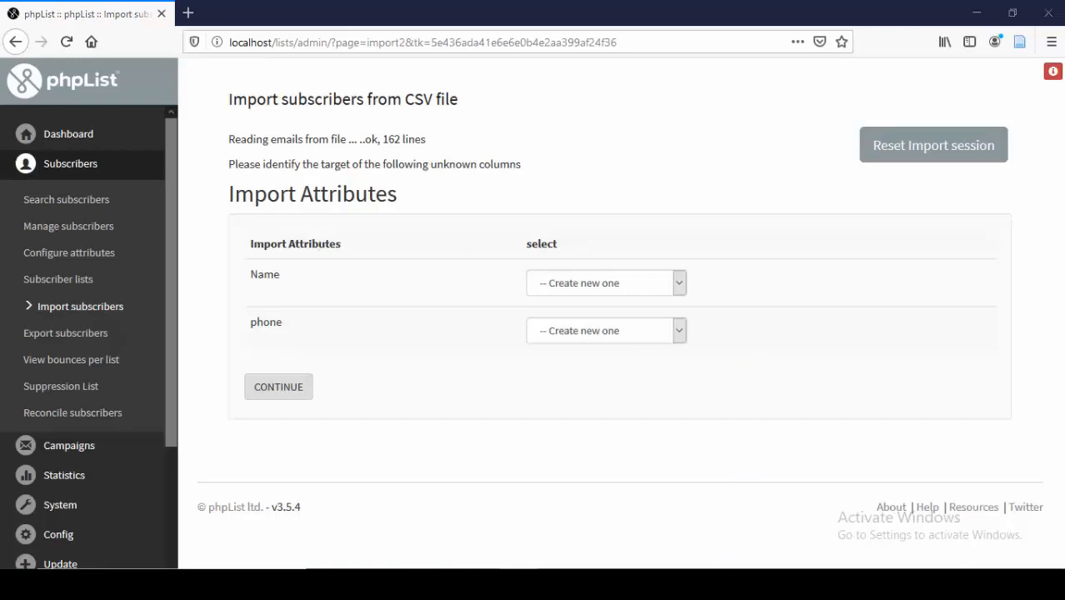
click(887, 521)
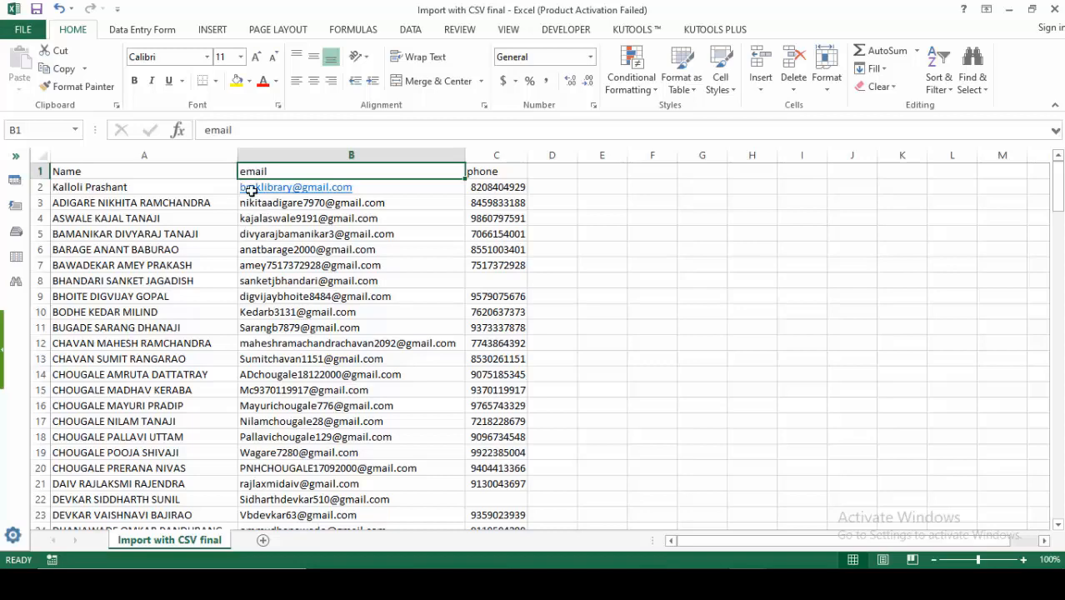
- Check the entry counts of the Name and phone columns, then return to Firefox
click(141, 159)
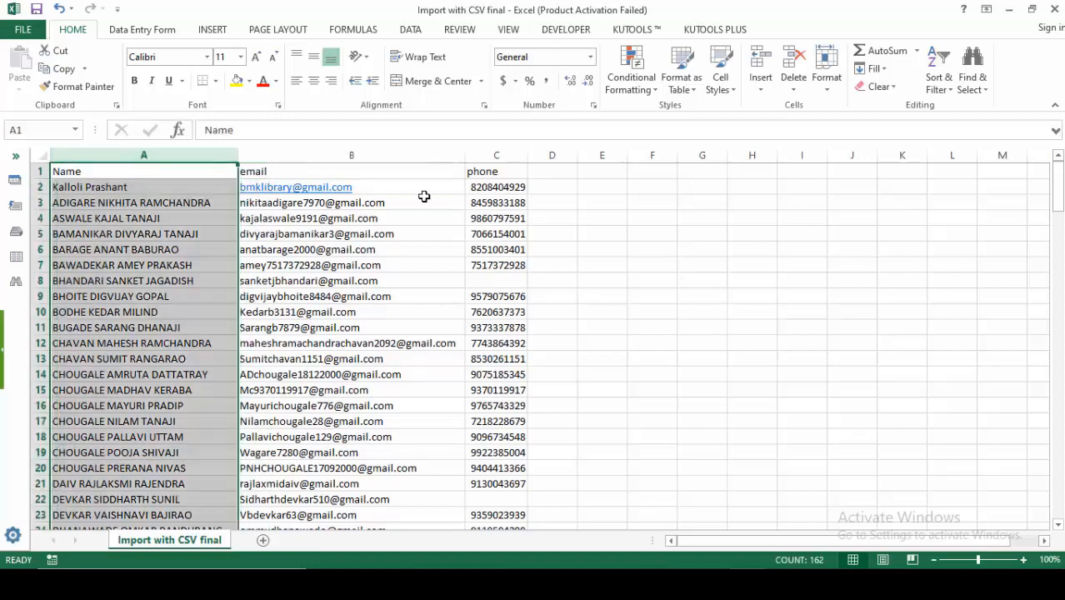
click(502, 157)
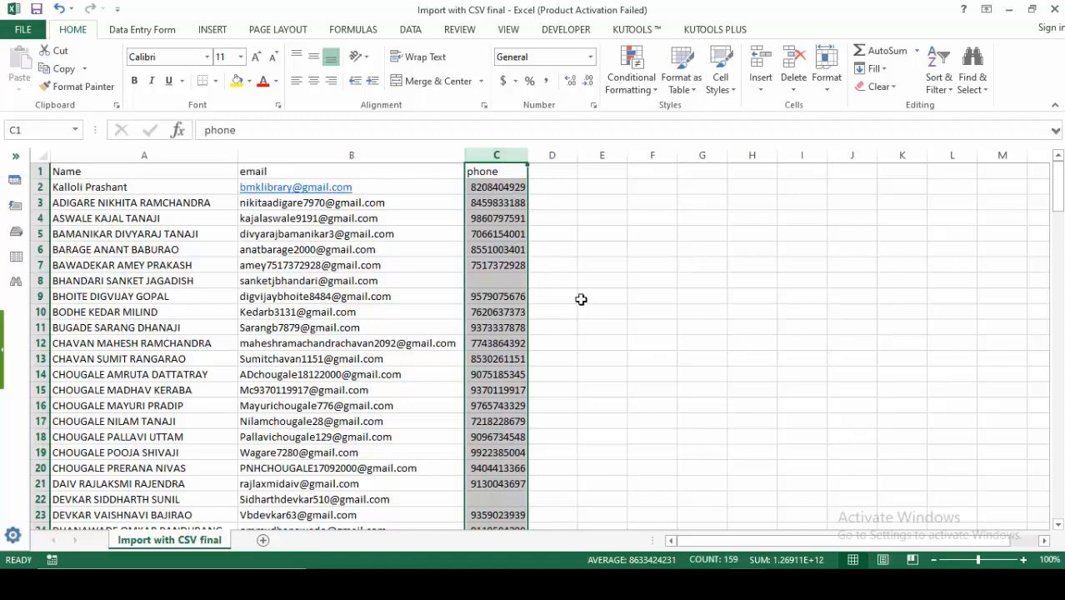
click(514, 583)
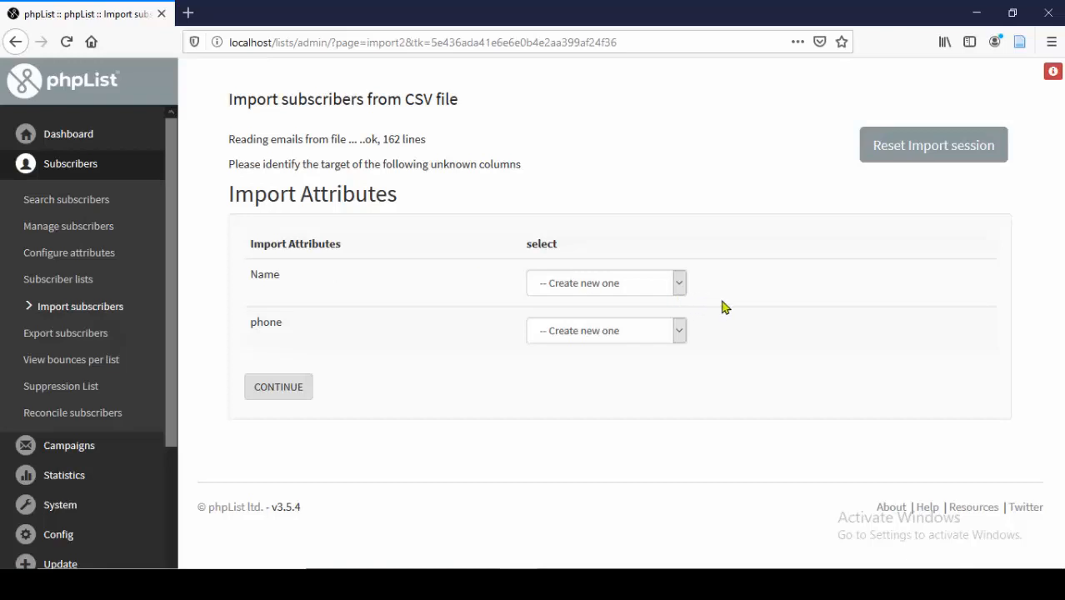
- Keep Name and phone on '-- Create new one' and continue to the import summary
click(678, 285)
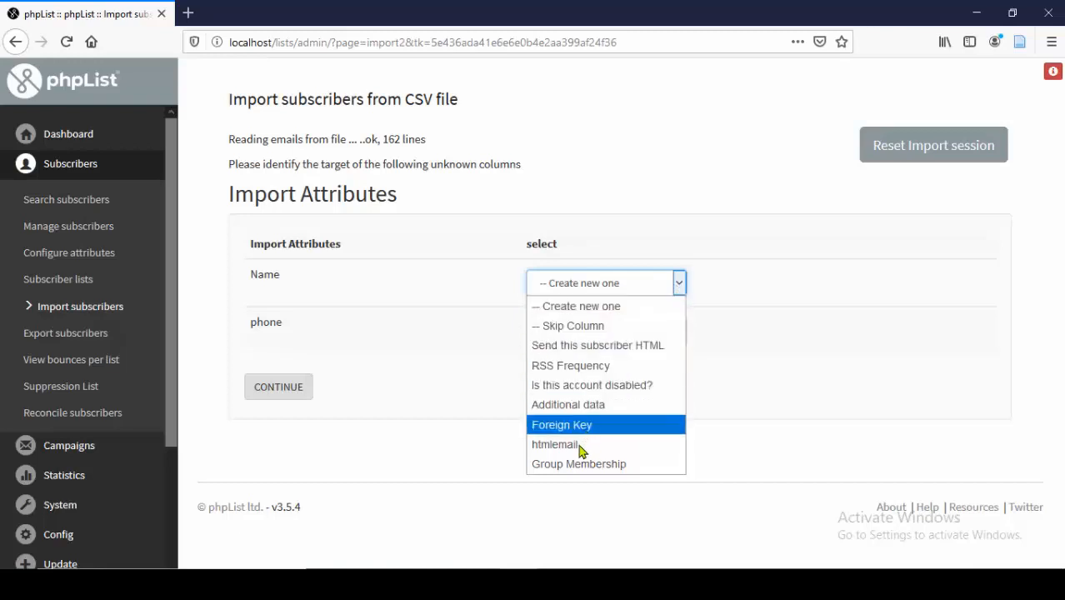
click(442, 342)
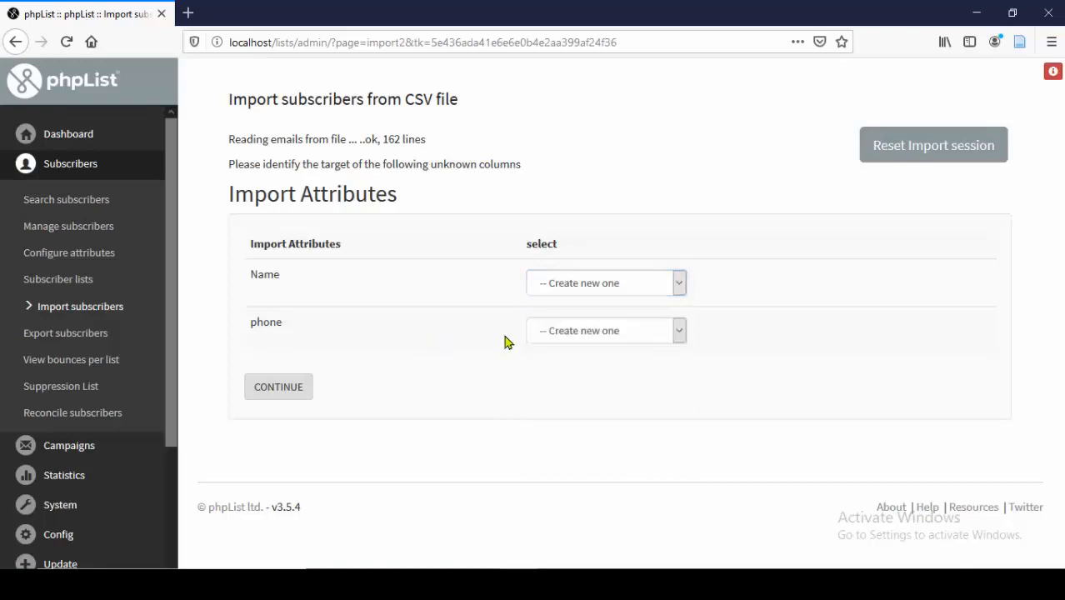
click(676, 336)
click(417, 353)
click(285, 396)
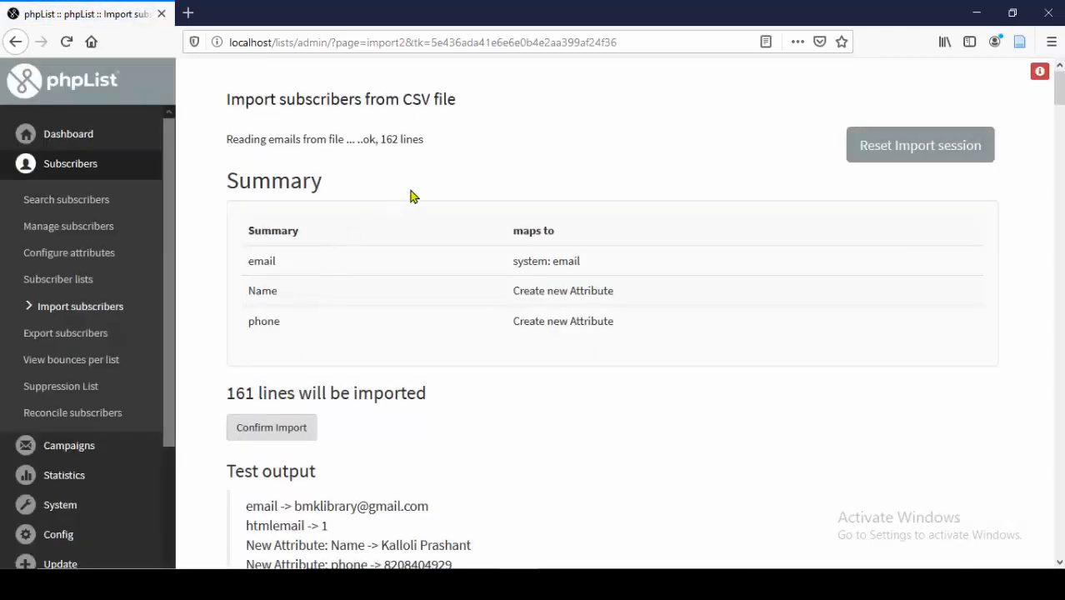
scroll(423, 208, down, 2)
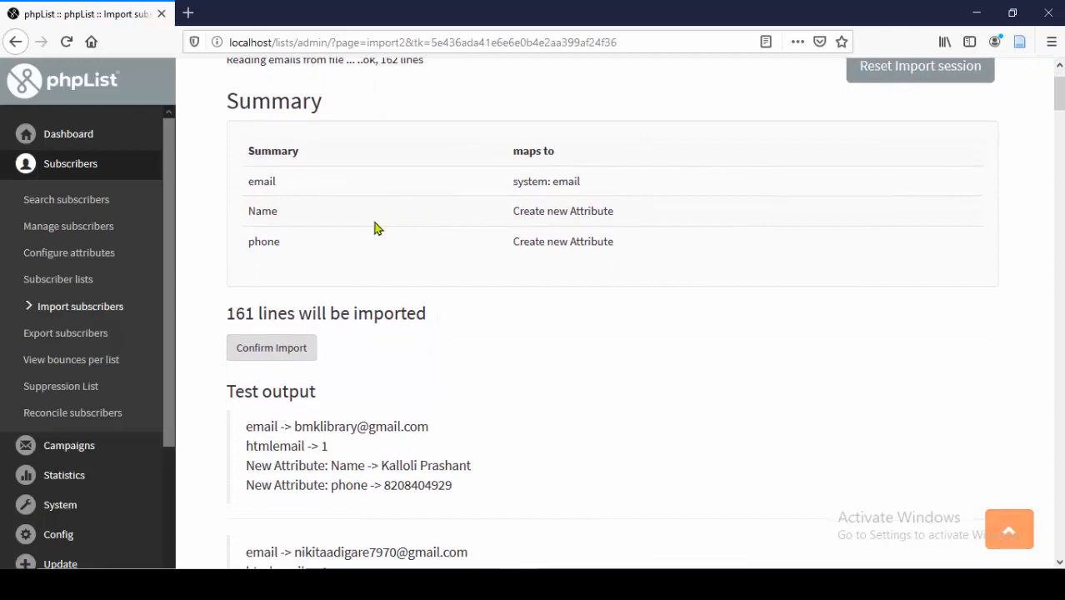
scroll(374, 227, up, 1)
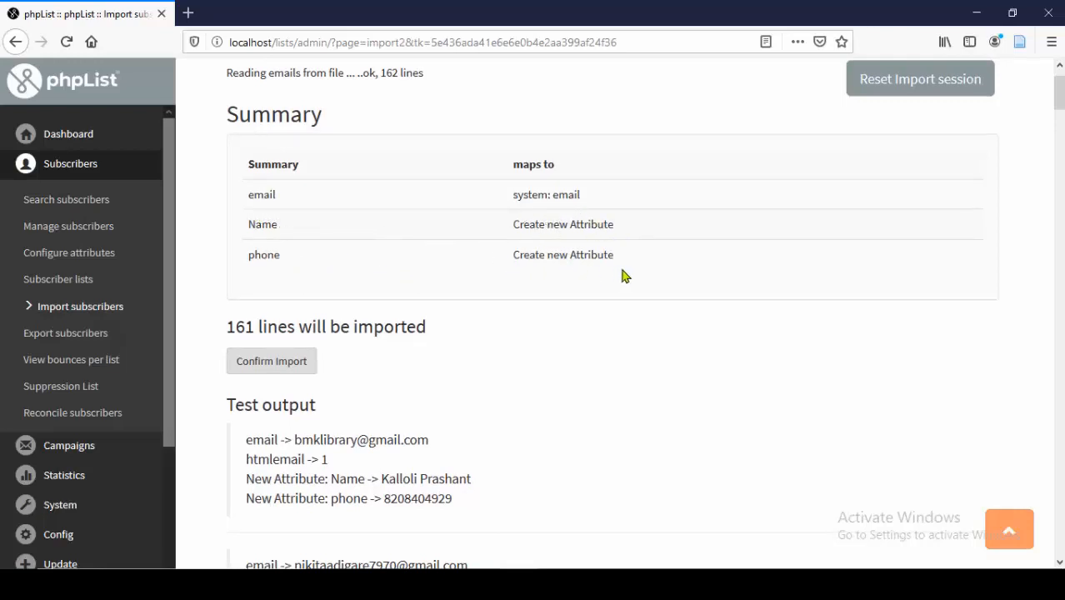
scroll(621, 275, down, 1)
scroll(625, 275, down, 2)
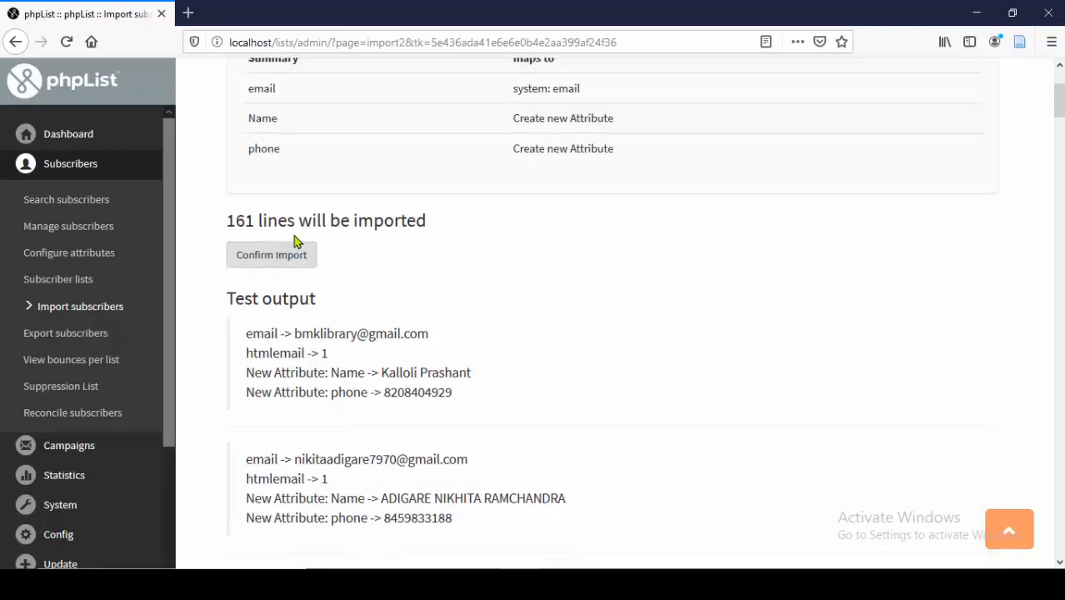
scroll(434, 284, down, 5)
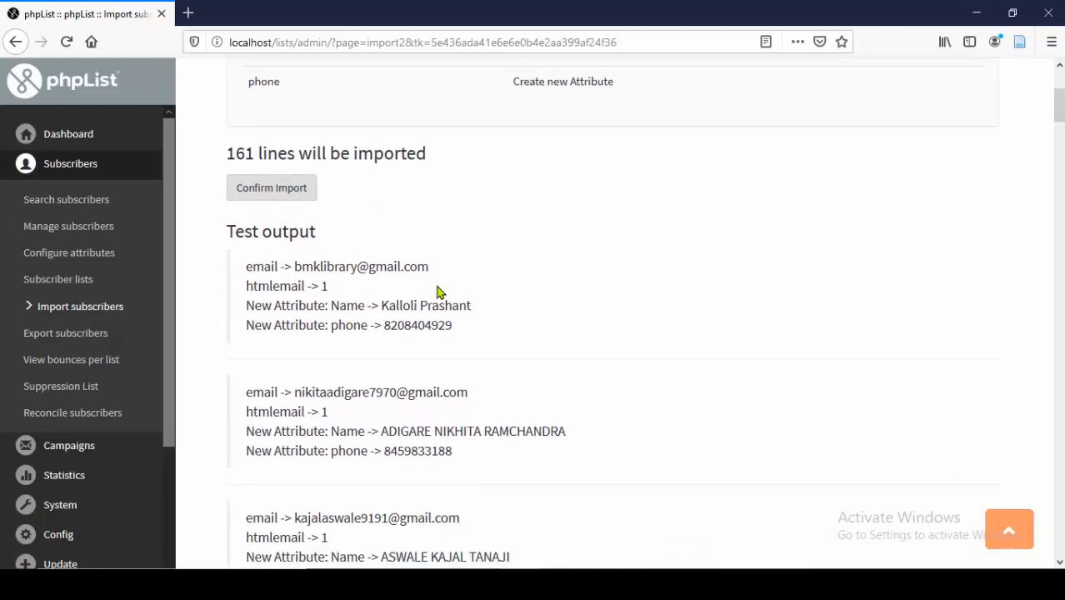
drag(228, 86, 338, 101)
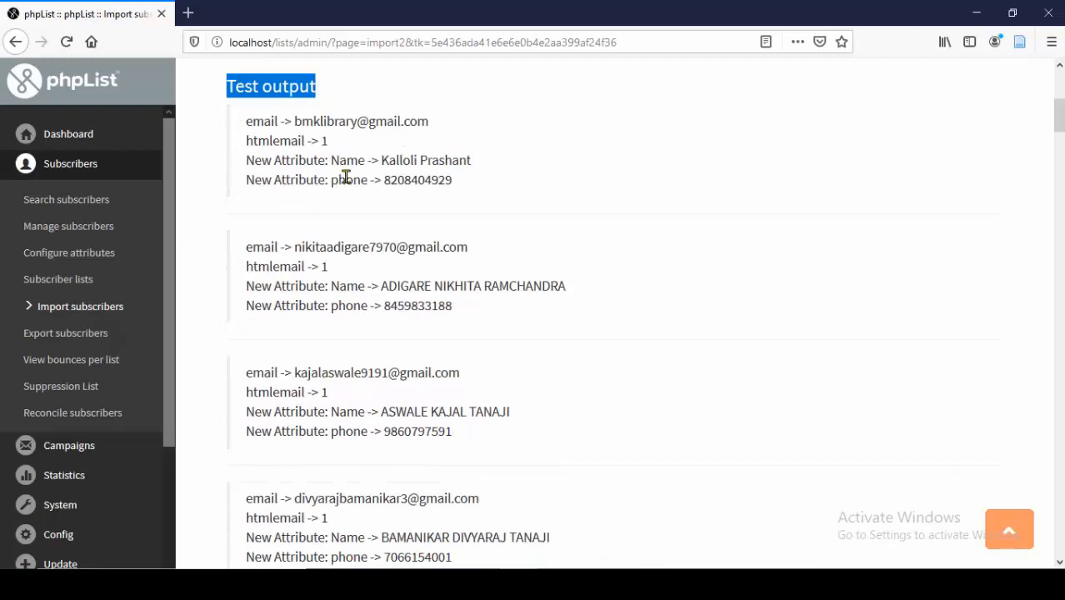
scroll(348, 200, down, 2)
scroll(340, 250, down, 8)
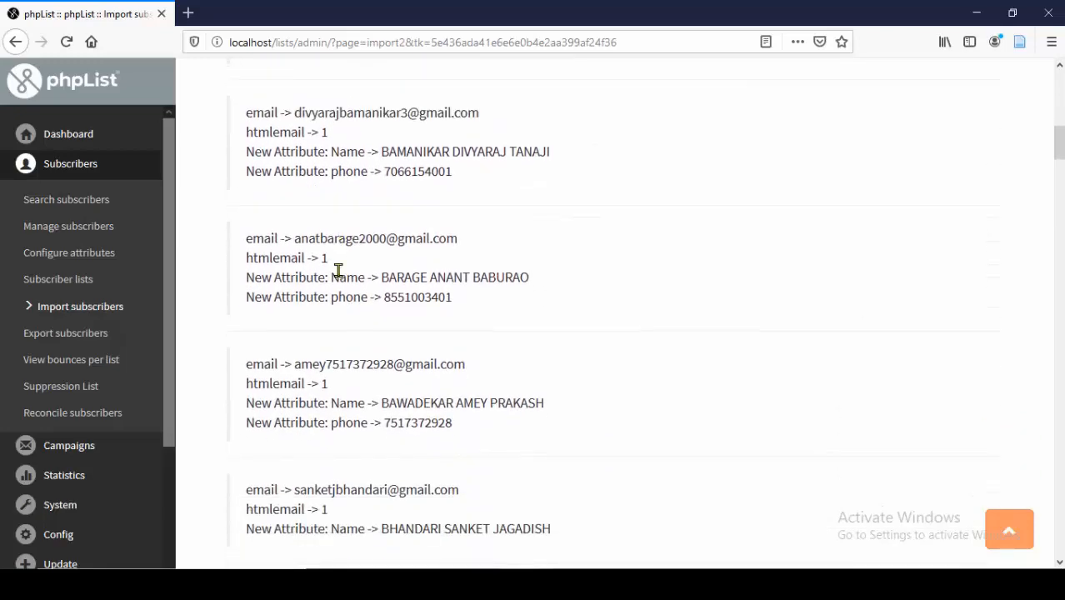
scroll(340, 283, down, 6)
scroll(329, 285, up, 3)
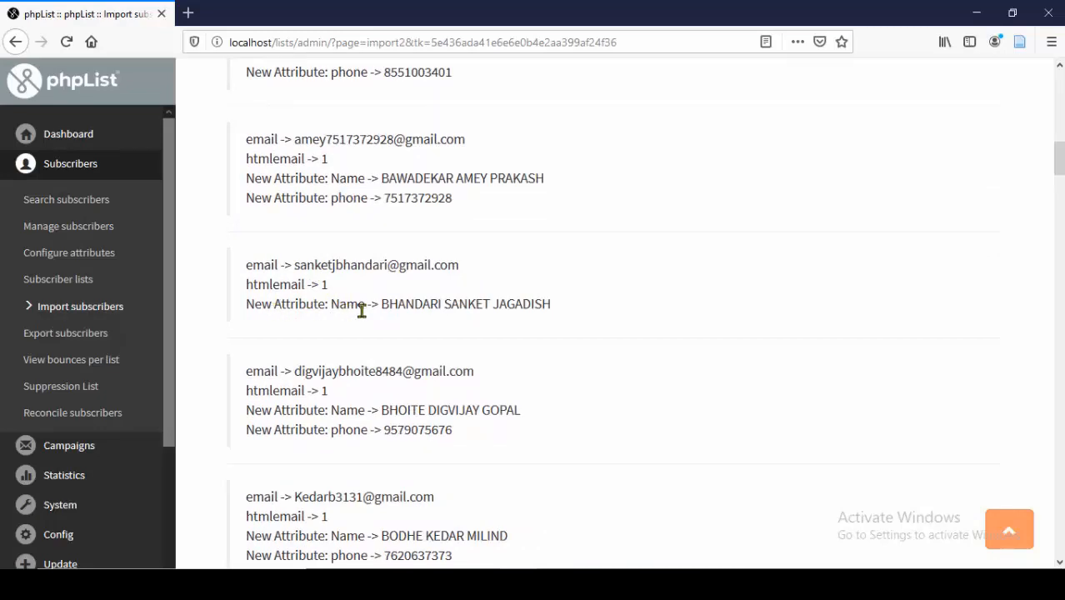
drag(376, 309, 563, 309)
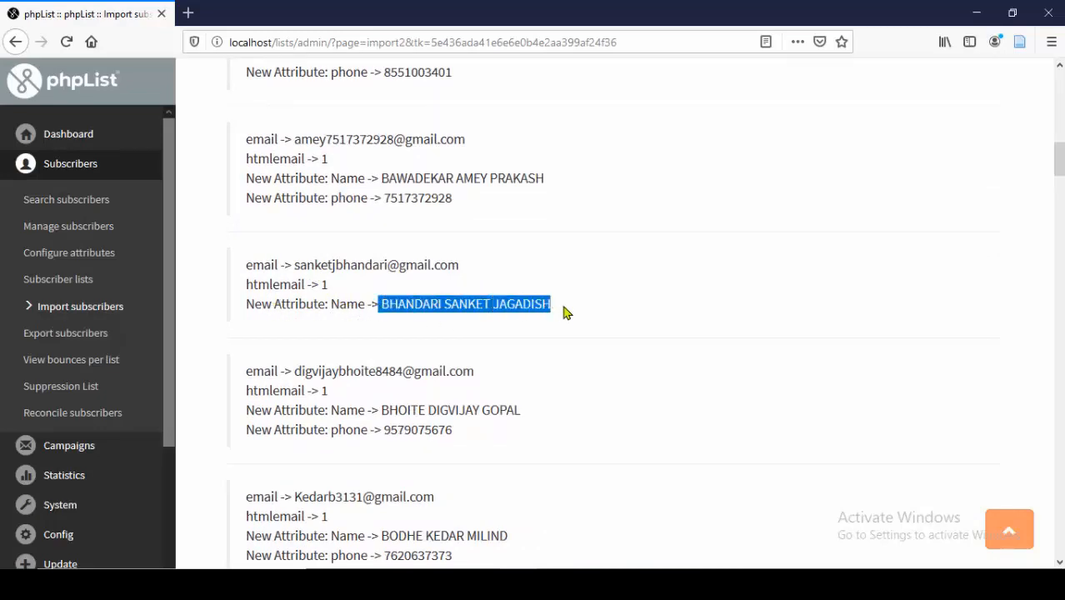
scroll(506, 352, down, 1)
scroll(505, 352, up, 2)
scroll(506, 351, down, 2)
scroll(506, 353, down, 1)
drag(344, 364, 452, 376)
scroll(452, 376, up, 10)
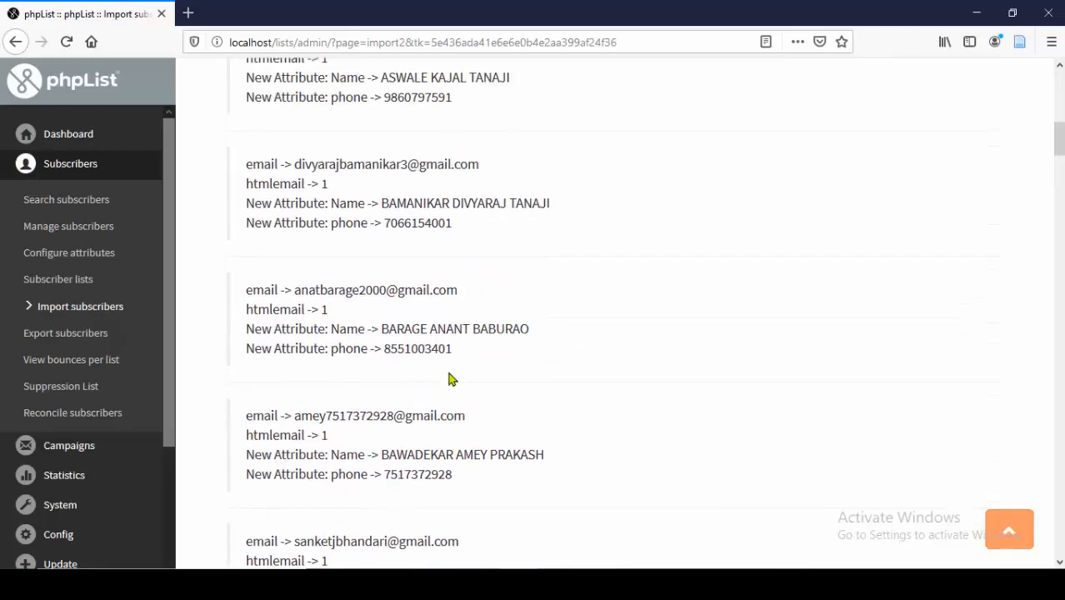
scroll(448, 377, up, 9)
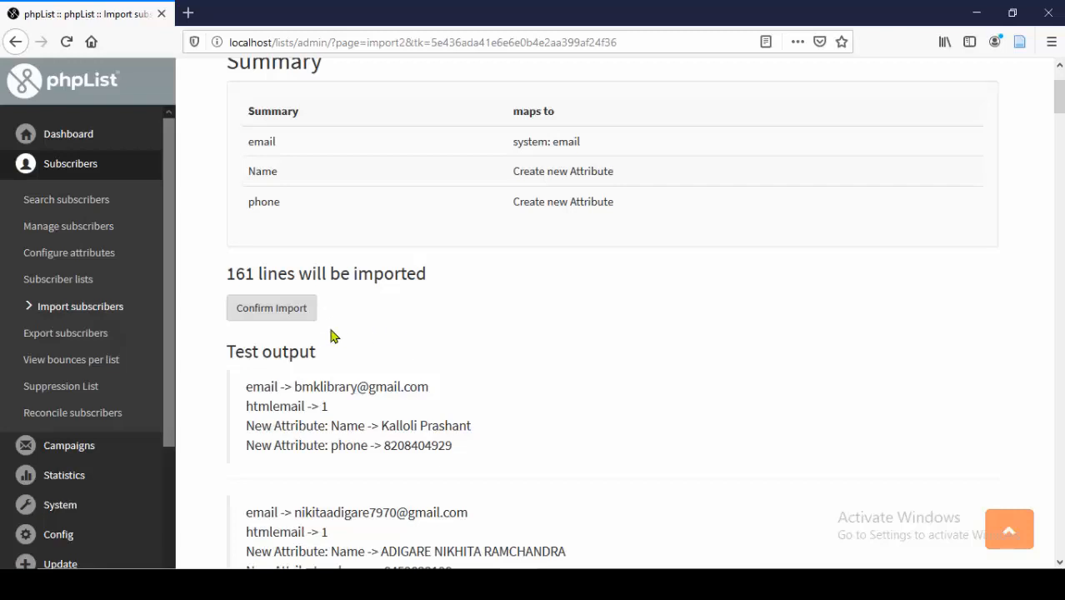
- Run the import of 161 lines, adding 160 new emails, then go to the subscriber lists overview
click(272, 318)
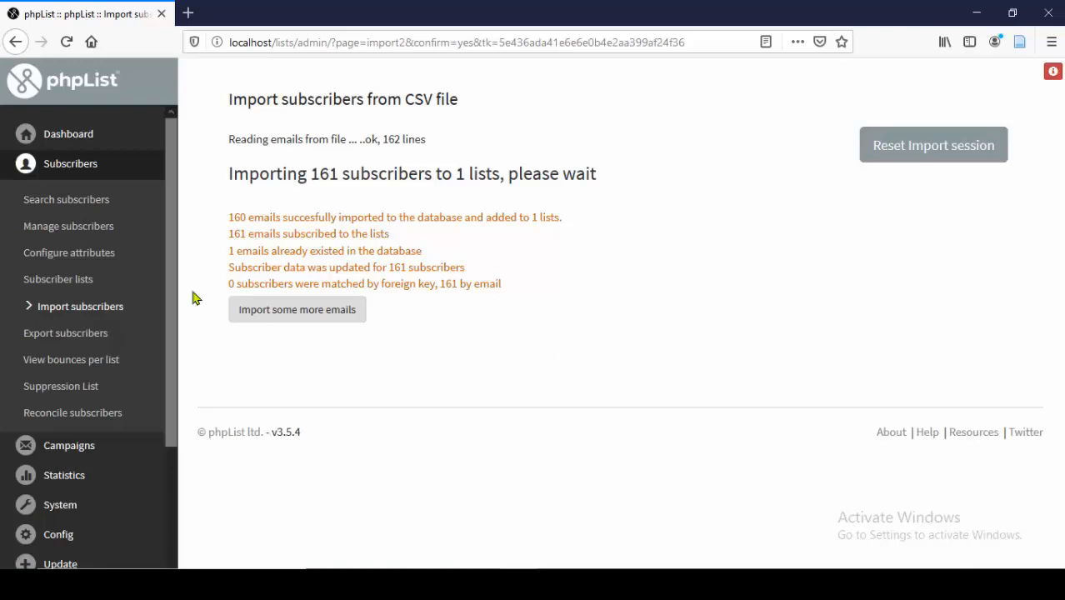
click(72, 285)
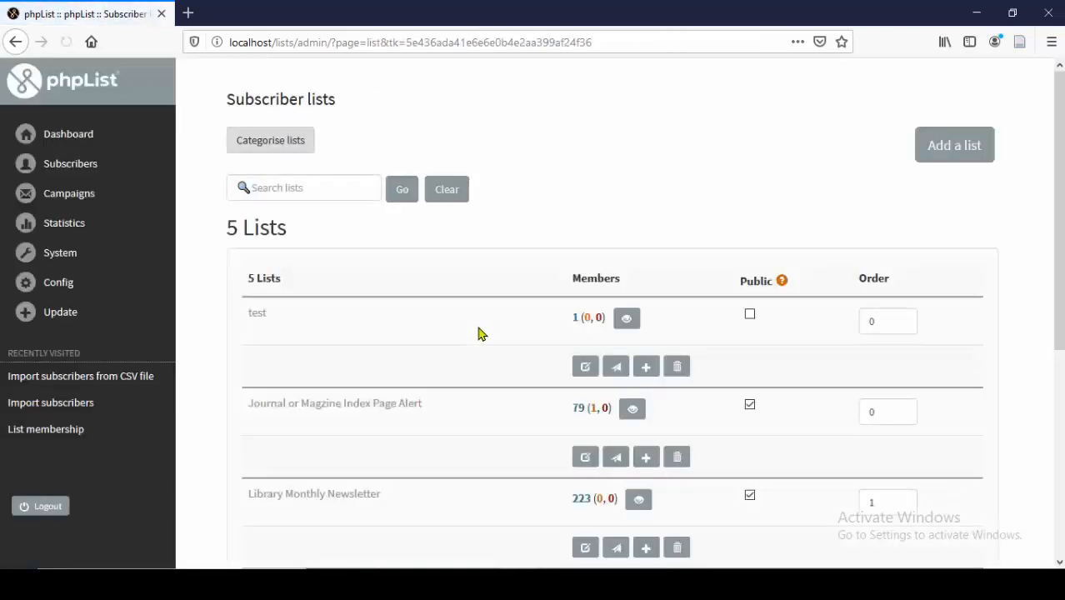
- Confirm Science & Technology Alert shows 160 members, one of them unconfirmed
scroll(475, 331, down, 3)
scroll(479, 334, down, 5)
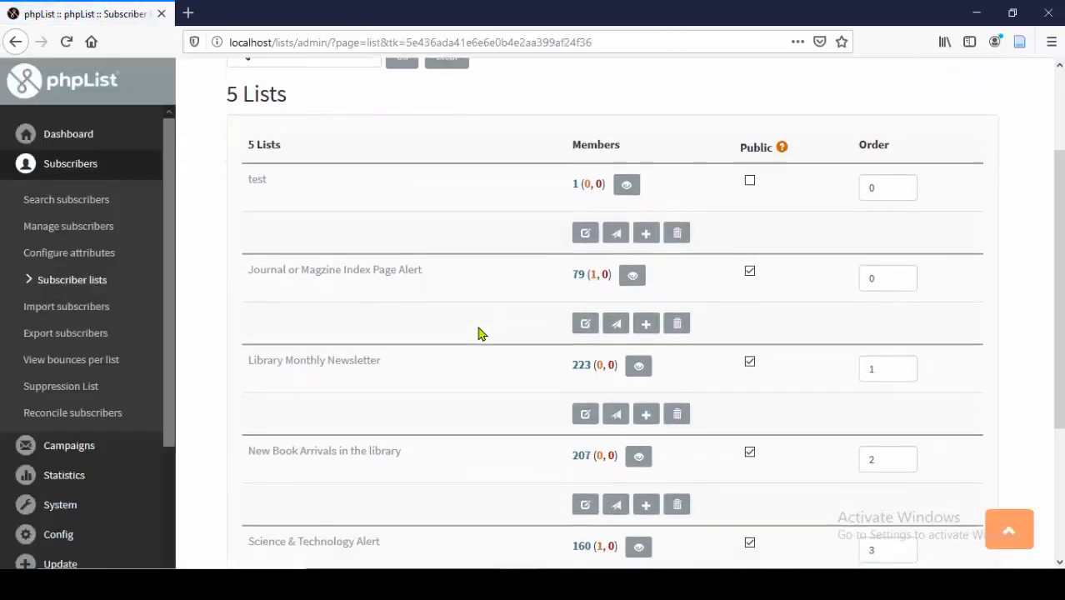
scroll(479, 333, down, 2)
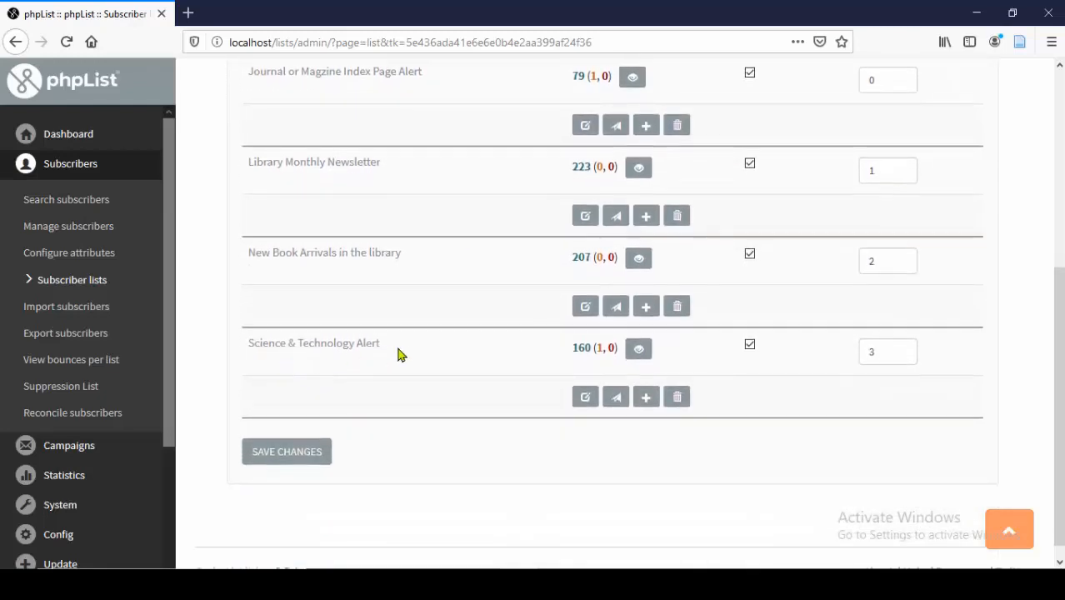
double_click(576, 350)
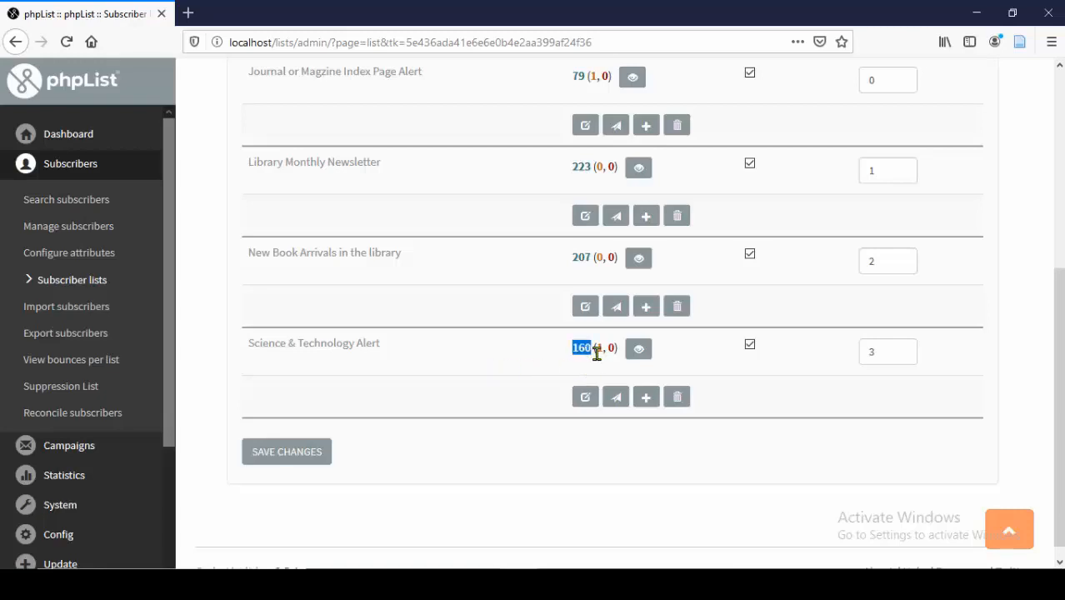
click(596, 353)
double_click(596, 353)
scroll(437, 353, up, 2)
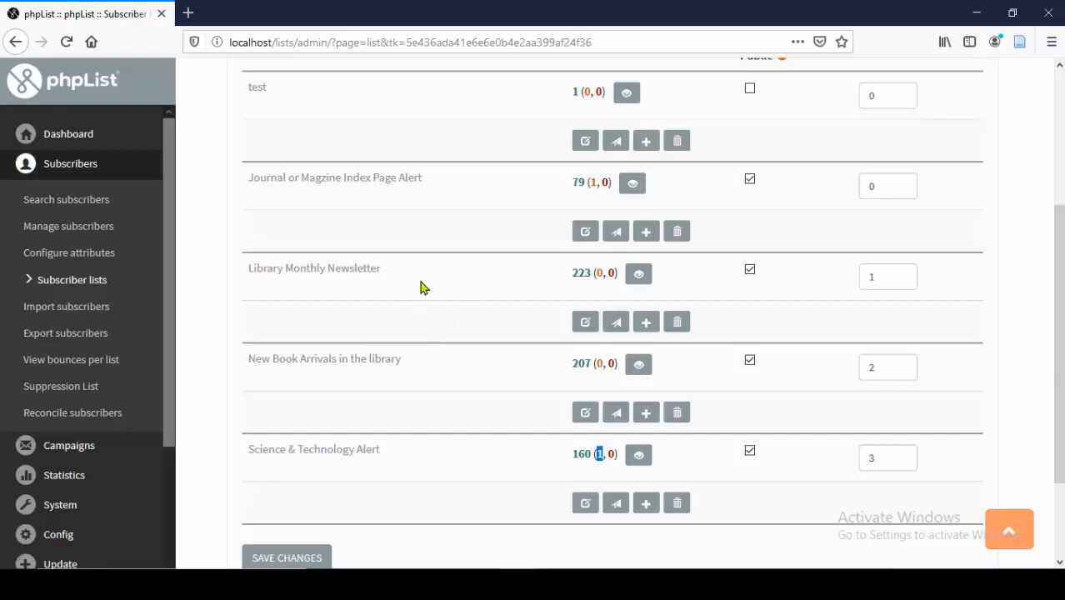
scroll(339, 231, up, 1)
scroll(339, 231, up, 1)
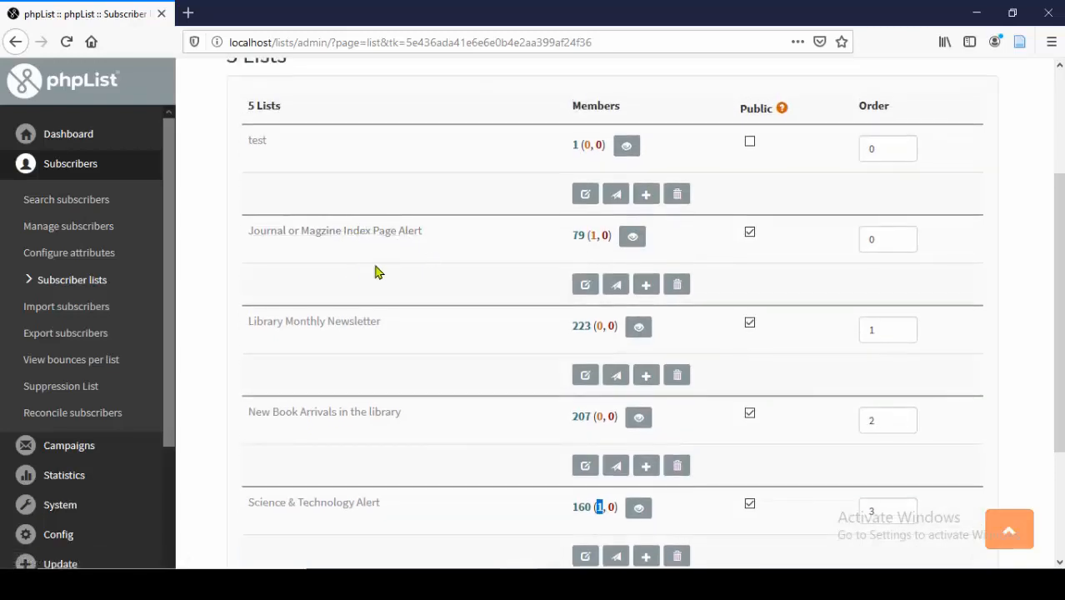
scroll(375, 271, down, 1)
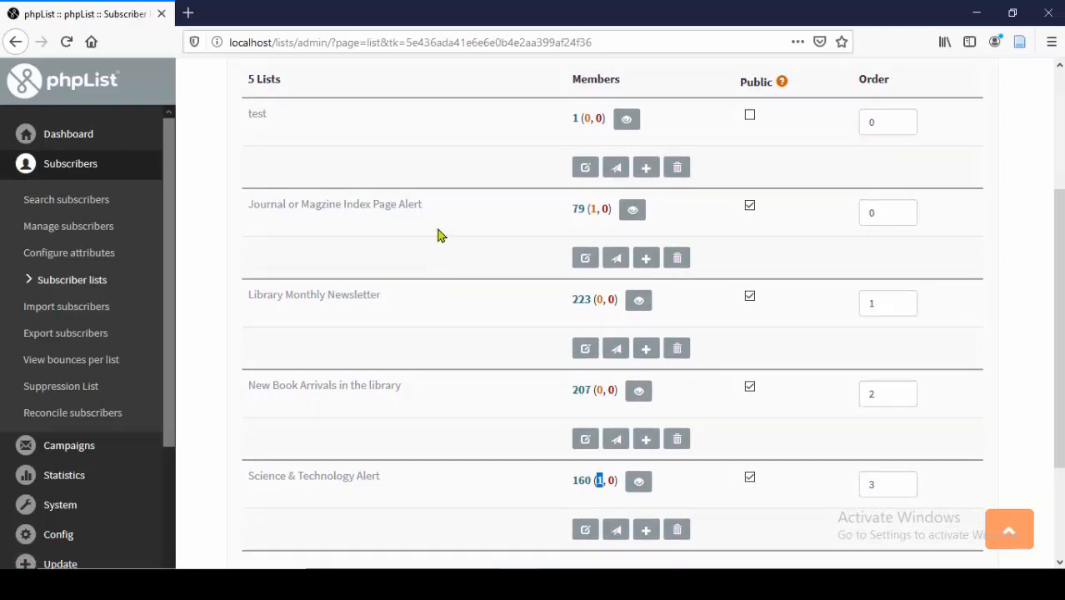
drag(248, 210, 426, 215)
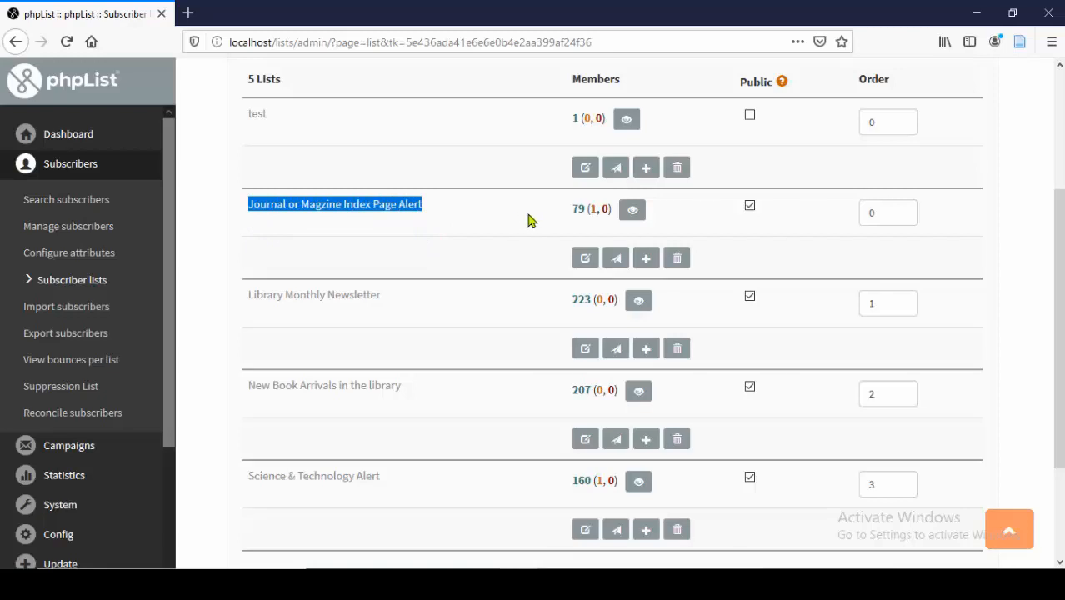
drag(571, 209, 578, 211)
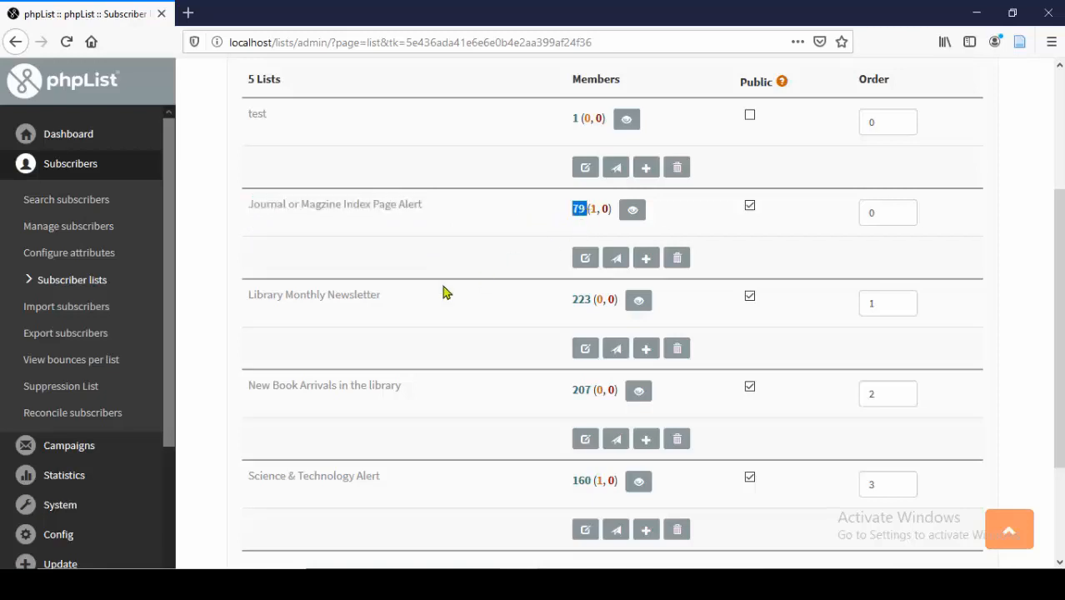
click(240, 303)
drag(240, 303, 414, 310)
drag(562, 313, 590, 314)
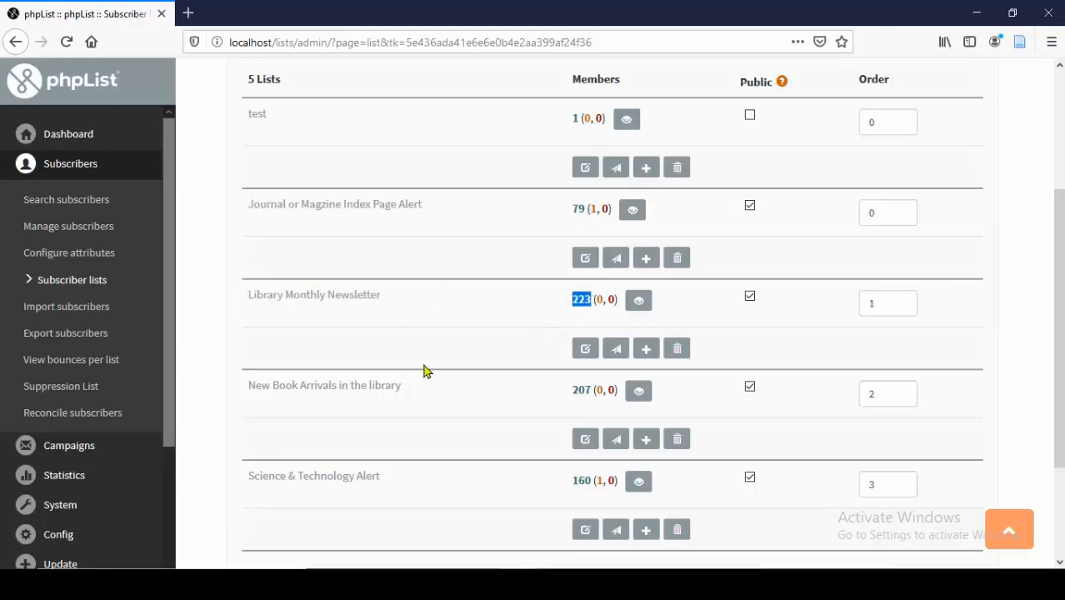
scroll(359, 365, down, 1)
drag(242, 350, 577, 340)
double_click(580, 338)
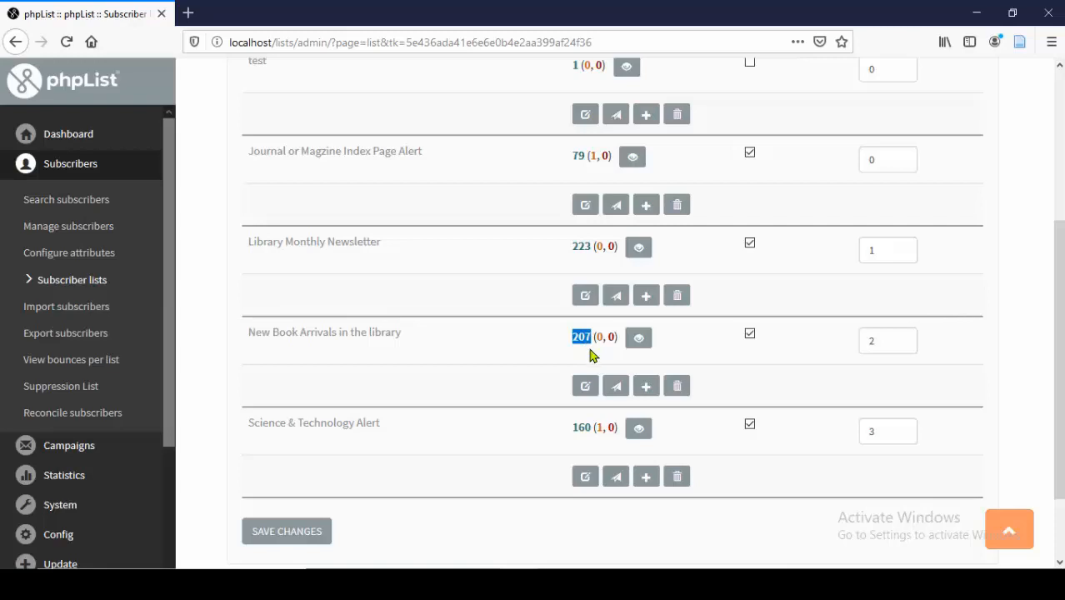
scroll(490, 373, down, 2)
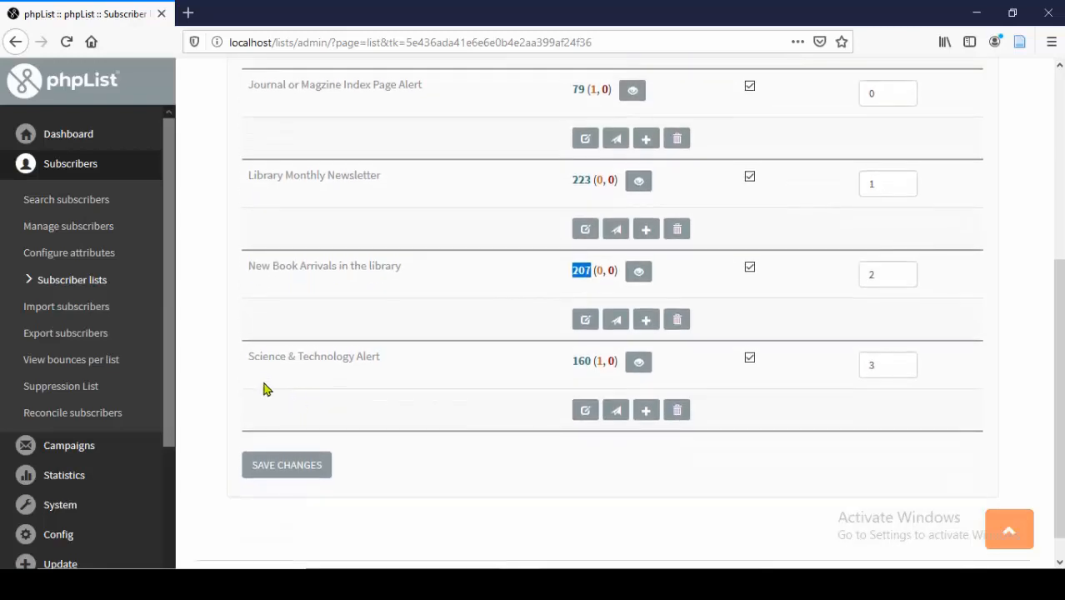